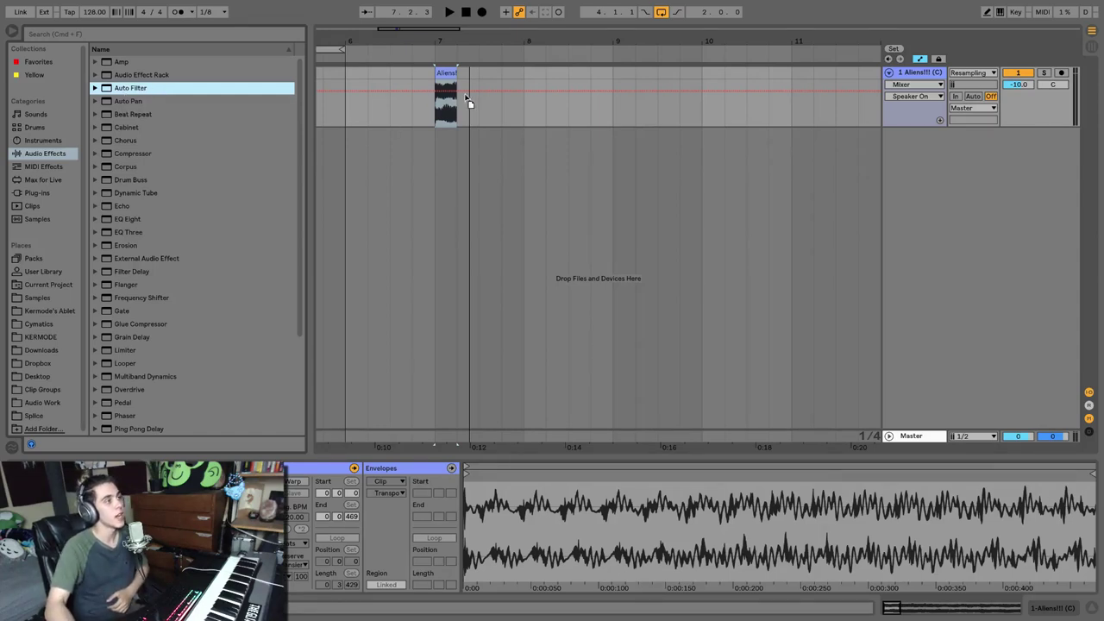
- Add Auto Filter to the Aliens!!! (C) track and lower its lowpass cutoff to about 2.14 kHz, keeping the Clean circuit
drag(468, 102, 463, 97)
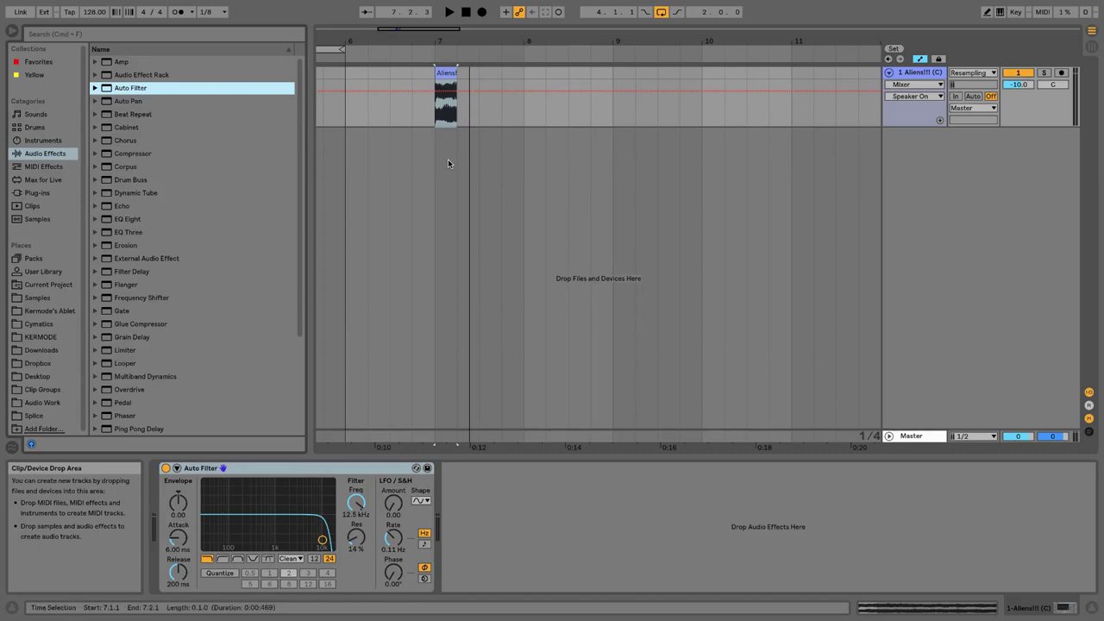
click(442, 120)
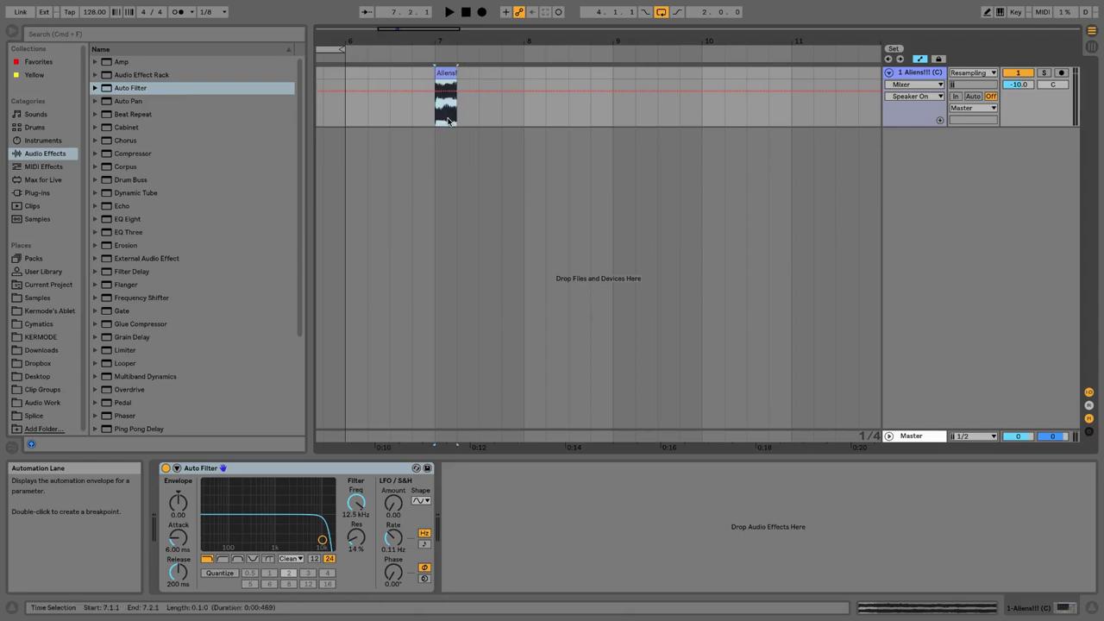
mouse_move(355, 503)
mouse_down()
mouse_move(355, 538)
mouse_move(356, 523)
mouse_up()
click(299, 559)
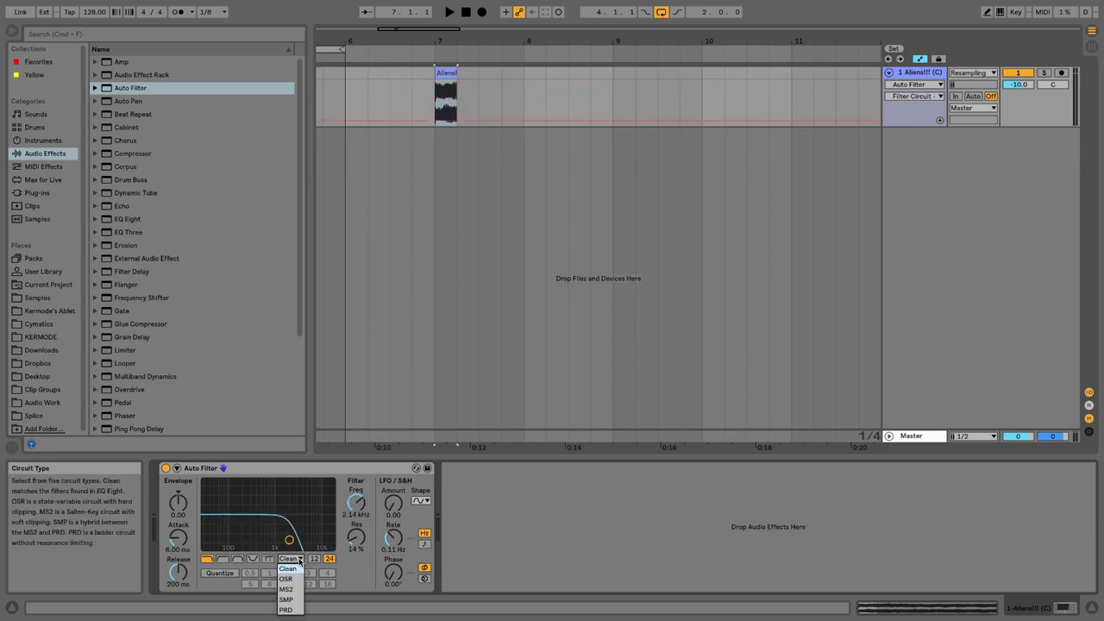
click(200, 560)
click(211, 558)
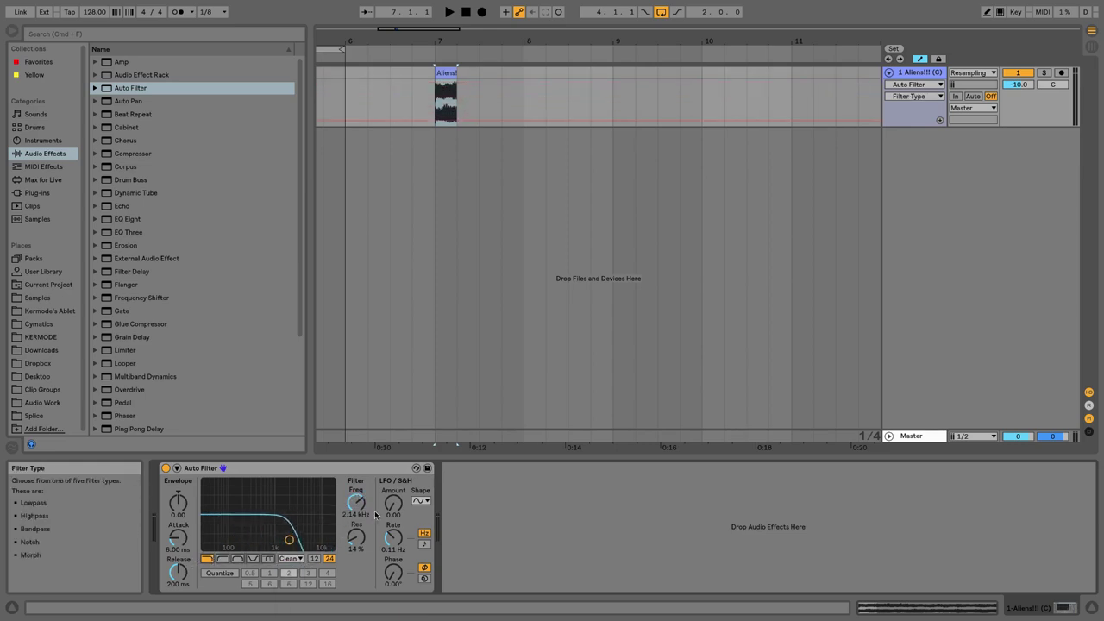
- Move Auto Filter's lowpass cutoff to about 4.20 kHz and sweep it downward while playing the clip
mouse_move(358, 513)
mouse_down()
mouse_move(358, 496)
mouse_move(358, 526)
mouse_up()
drag(257, 540, 304, 538)
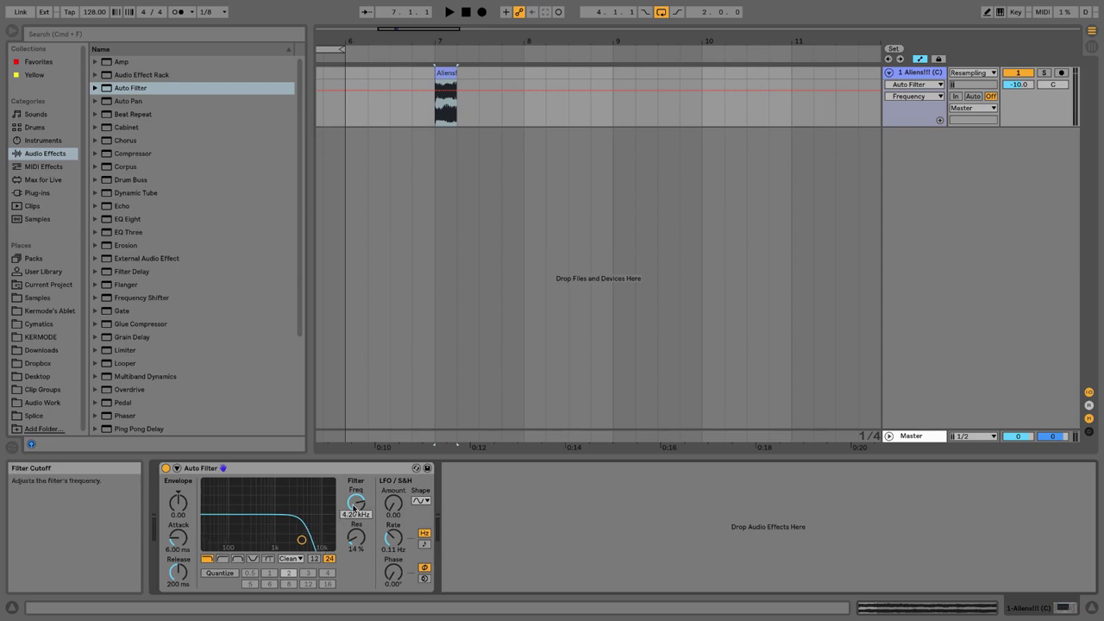
key(space)
drag(355, 506, 356, 546)
key(space)
key(space)
- Switch Auto Filter to the highpass type and play the clip repeatedly to hear its effect
click(222, 558)
key(space)
key(space)
key(space)
key(space)
key(space)
key(space)
key(space)
- Switch Auto Filter to bandpass, set the cutoff to about 184 Hz, and raise it further while auditioning the clip
click(237, 558)
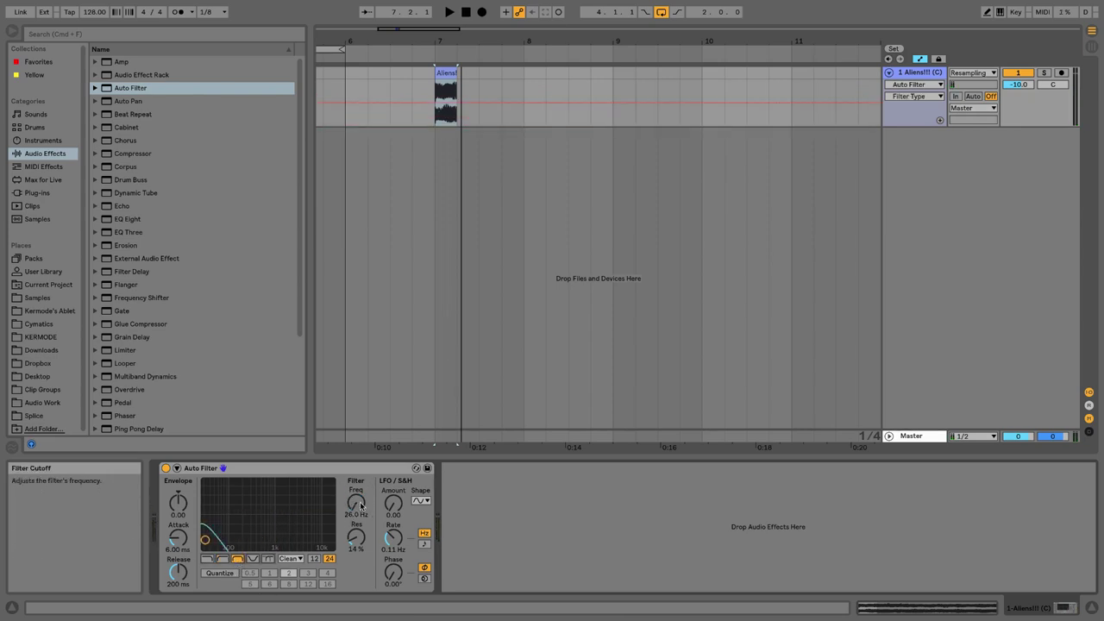
drag(226, 551, 236, 546)
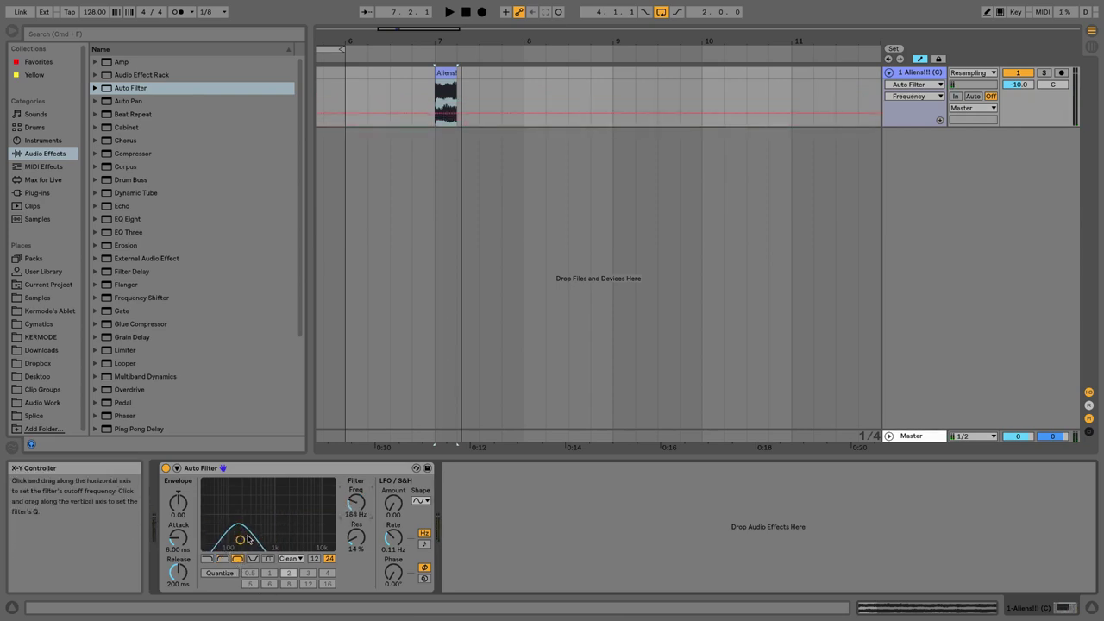
drag(350, 507, 354, 457)
key(space)
key(space)
key(space)
key(space)
key(space)
key(space)
- Switch Auto Filter to the notch type and lower the cutoff to about 92 Hz while auditioning the clip
click(253, 558)
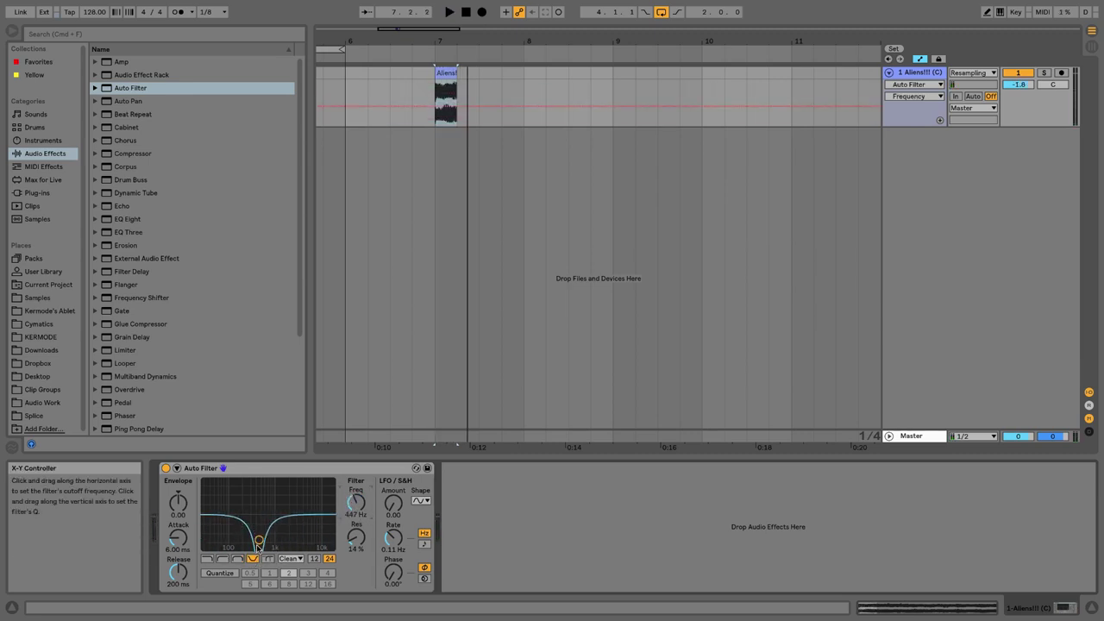
key(space)
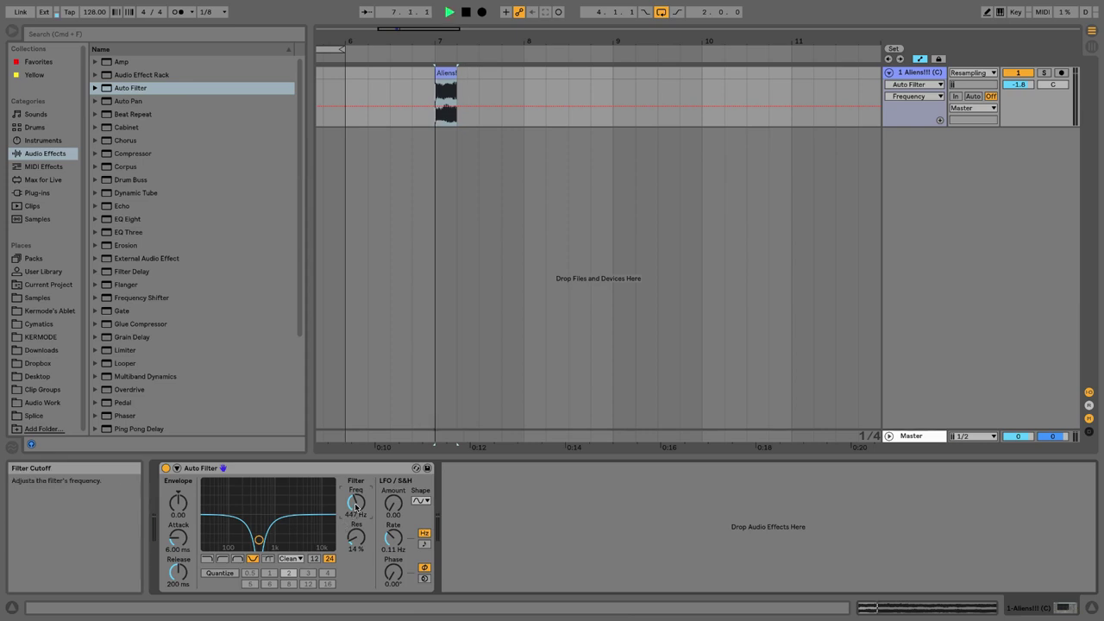
drag(355, 503, 355, 534)
key(space)
key(space)
key(space)
key(space)
key(space)
key(space)
key(space)
- Switch Auto Filter to the Morph type, raise Morph to 100, and delete the device from the track
click(267, 558)
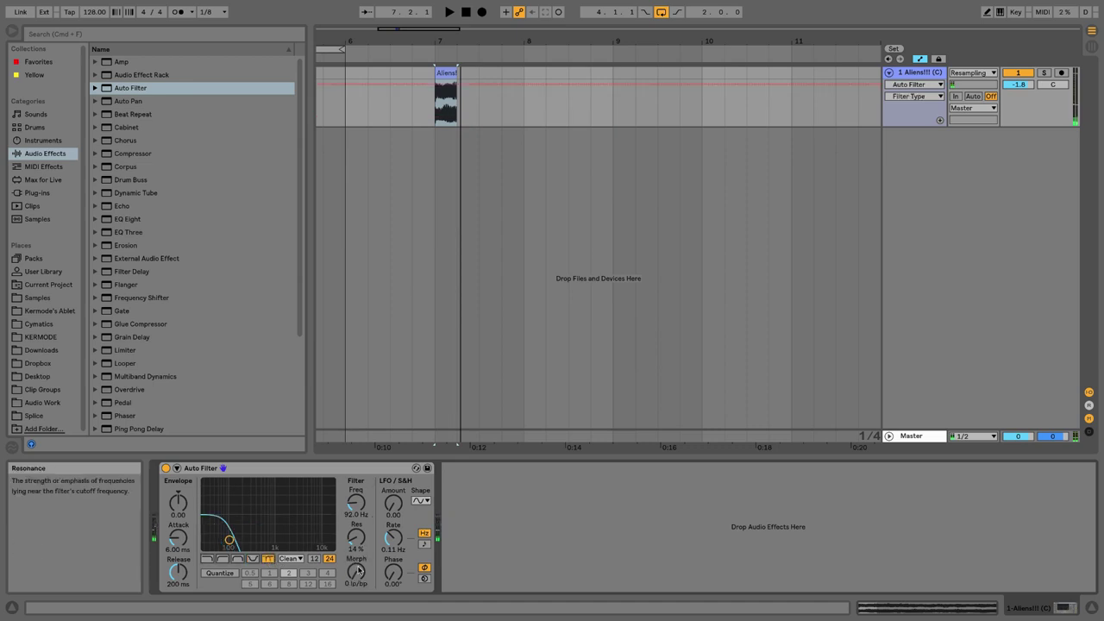
drag(354, 576, 354, 526)
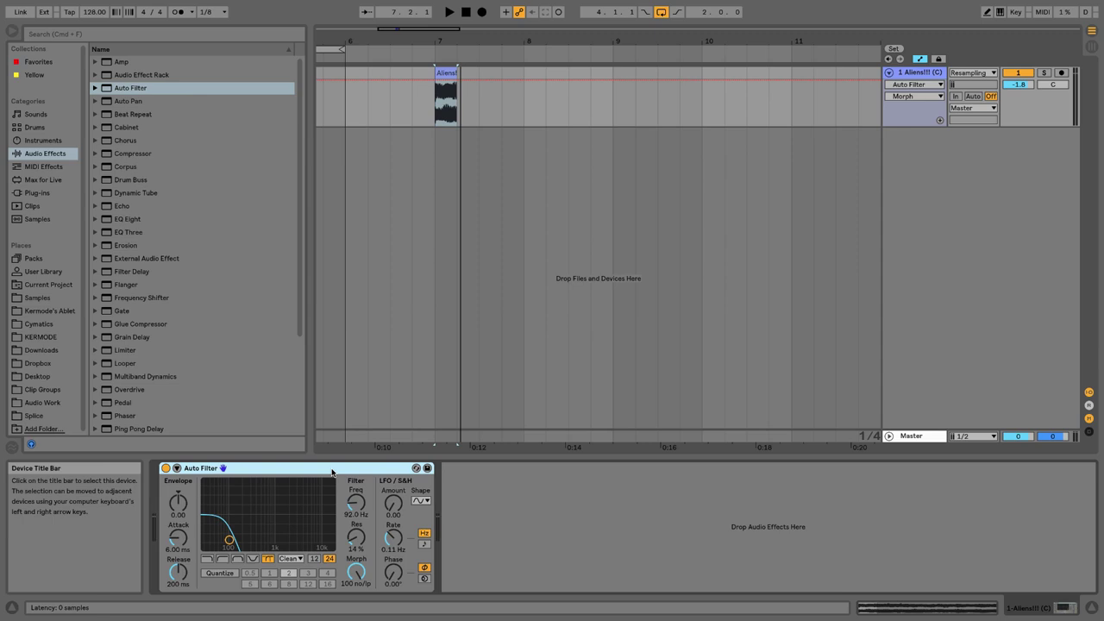
key(Delete)
- Add a Compressor to the Aliens!!! (C) track
drag(145, 155, 446, 107)
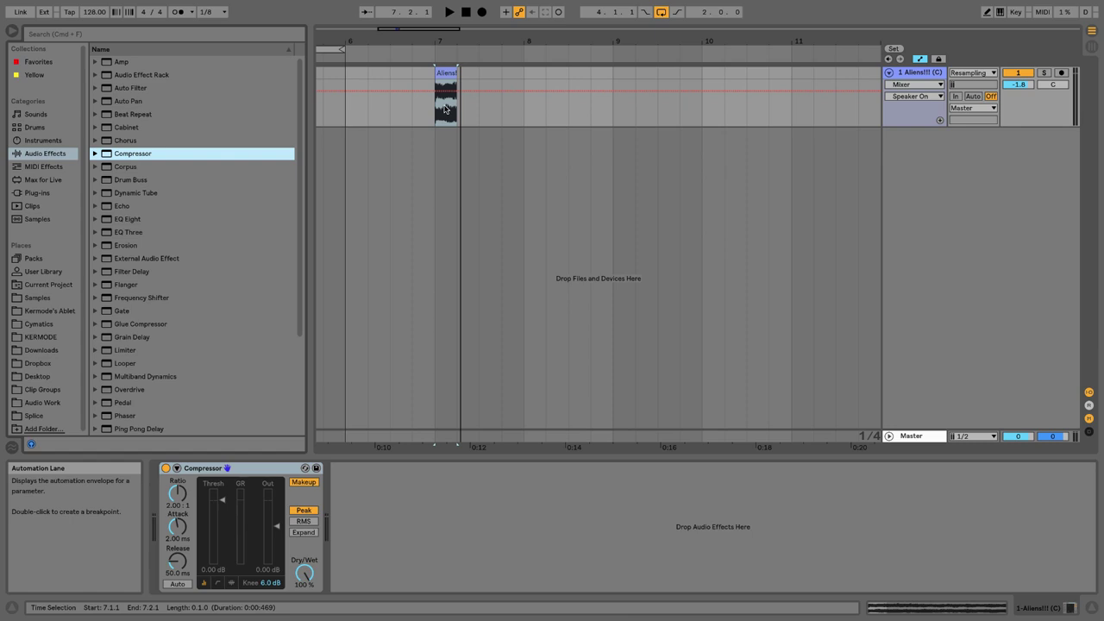
scroll(448, 99, up, 5)
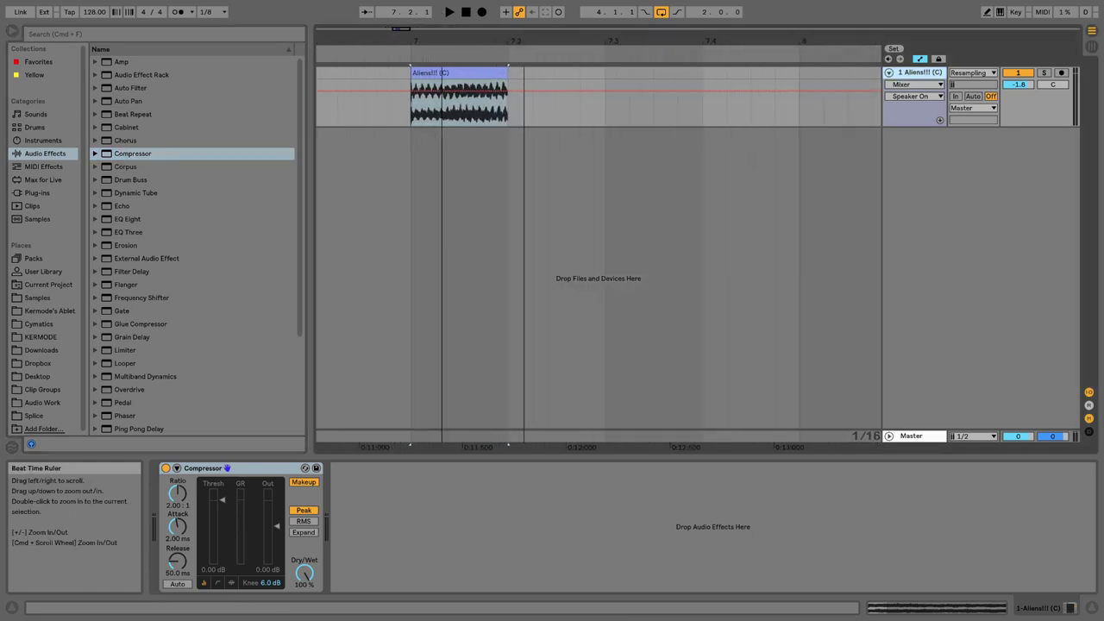
click(487, 69)
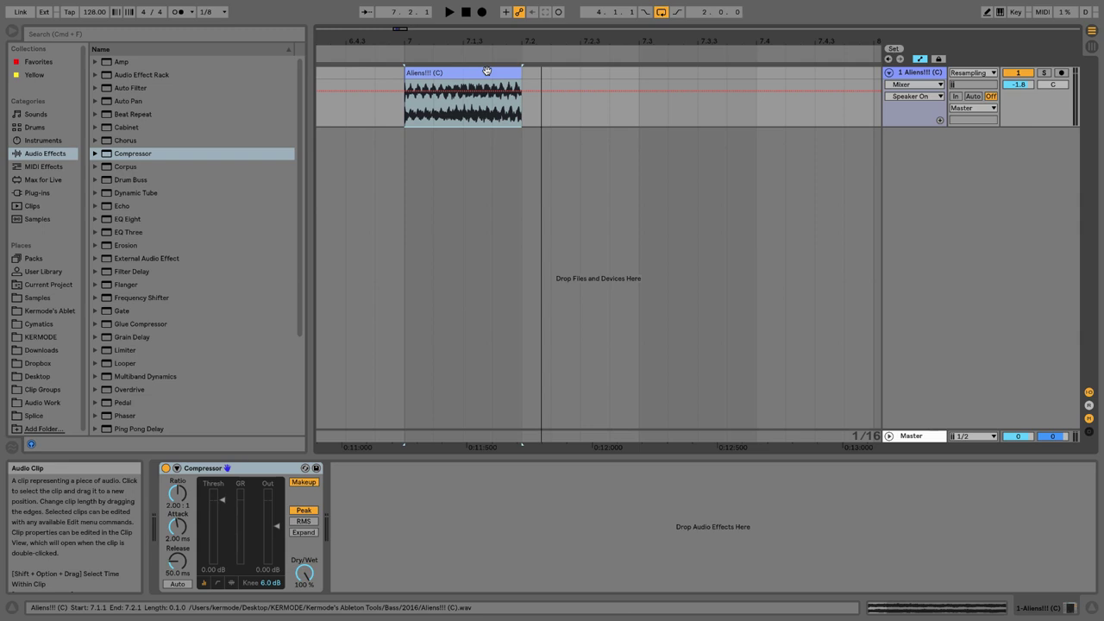
- Place the samples 2.wav through 8.wav from the Cymatics Synth Percs Regular folder on the track after the Aliens!!! clip
click(45, 324)
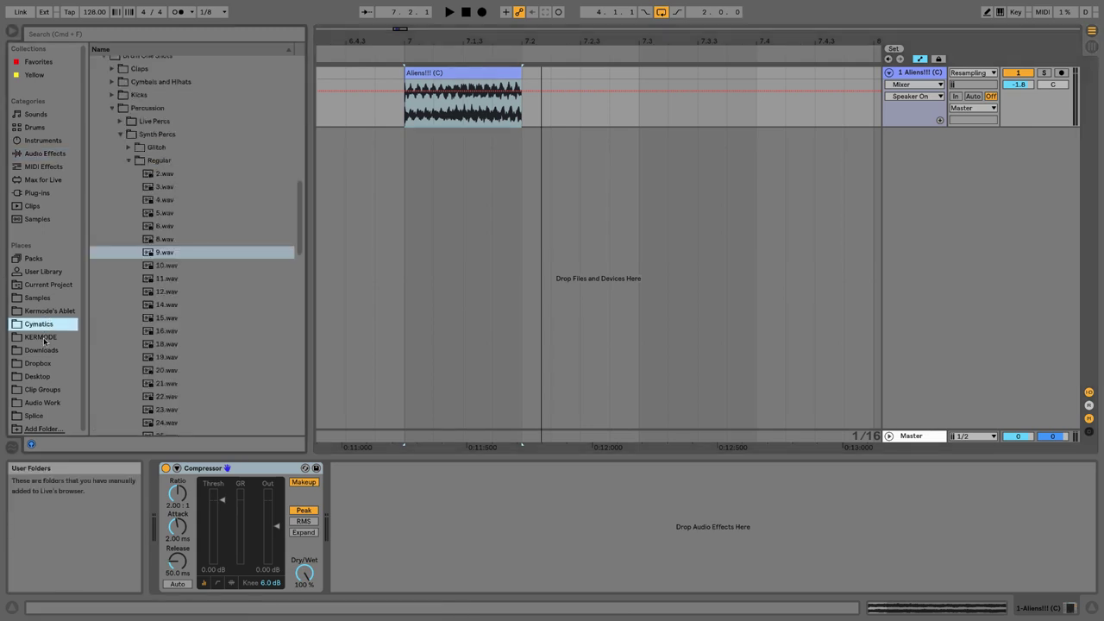
click(145, 173)
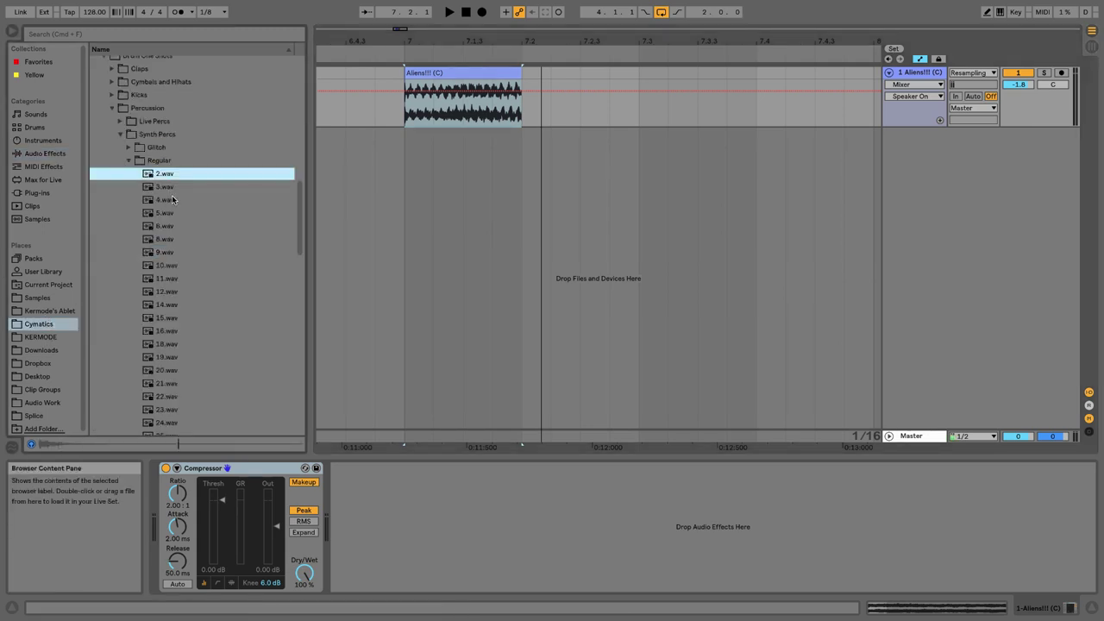
shift+click(175, 239)
drag(174, 238, 640, 113)
drag(688, 41, 542, 31)
- Move clip 3 half a beat earlier so it starts at 7.3.3, over the second half of clip 2
click(606, 73)
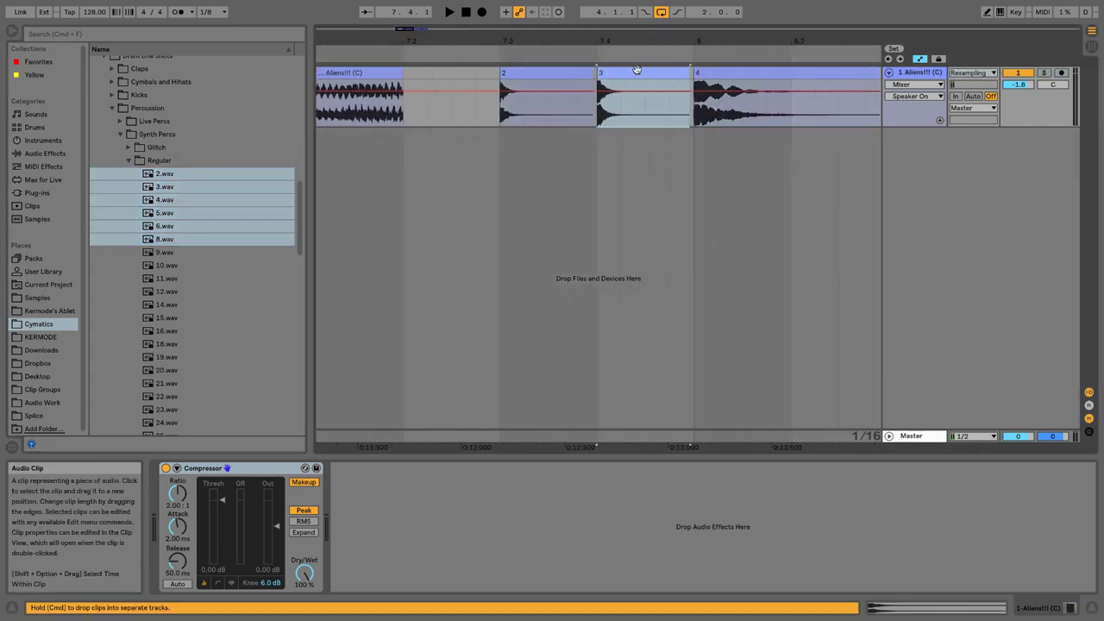
drag(639, 71, 498, 116)
key(Right)
key(Right)
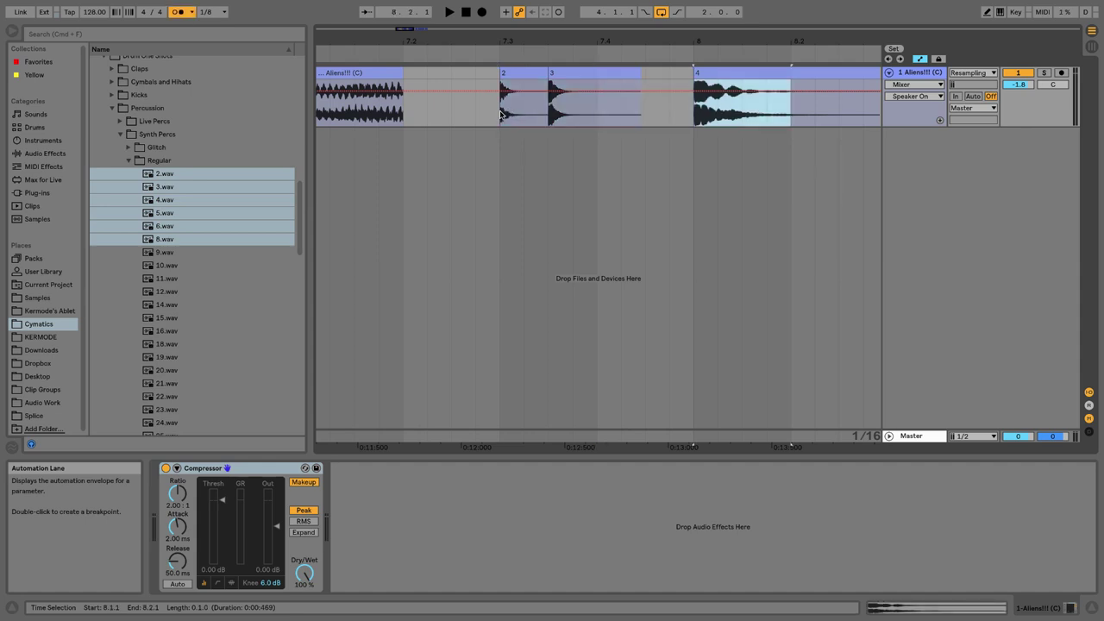
- Hide the automation lanes and duplicate the one-beat section containing clips 2 and 3 three times
click(920, 59)
drag(601, 113, 488, 116)
key(super+d)
key(super+d)
key(super+d)
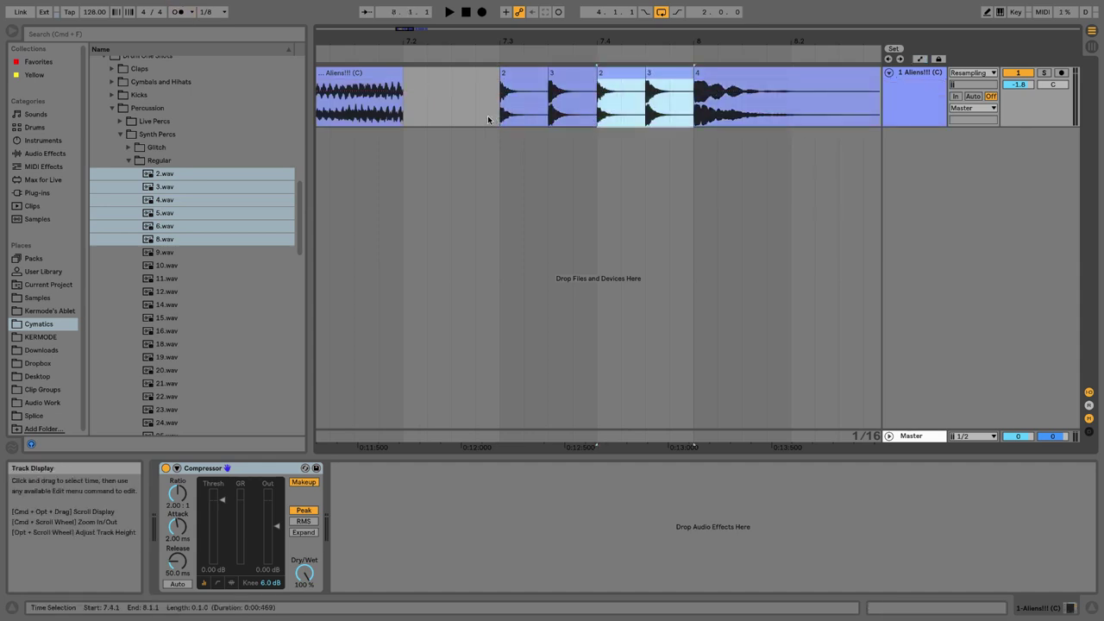
- Play the percussion pattern from 7.3.1 through the Compressor
click(386, 106)
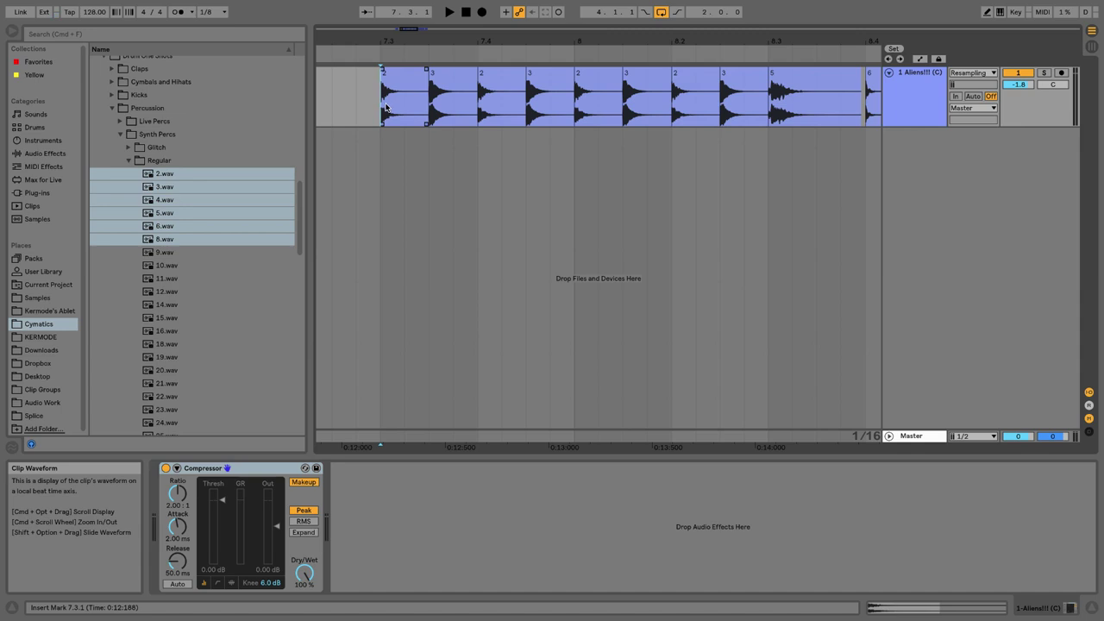
key(space)
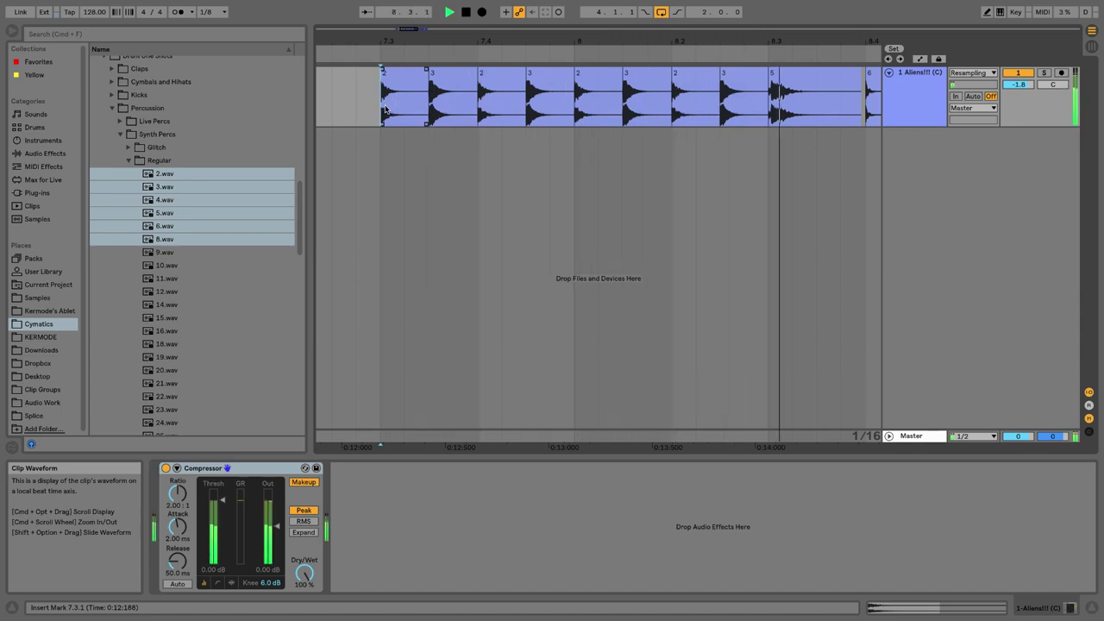
key(space)
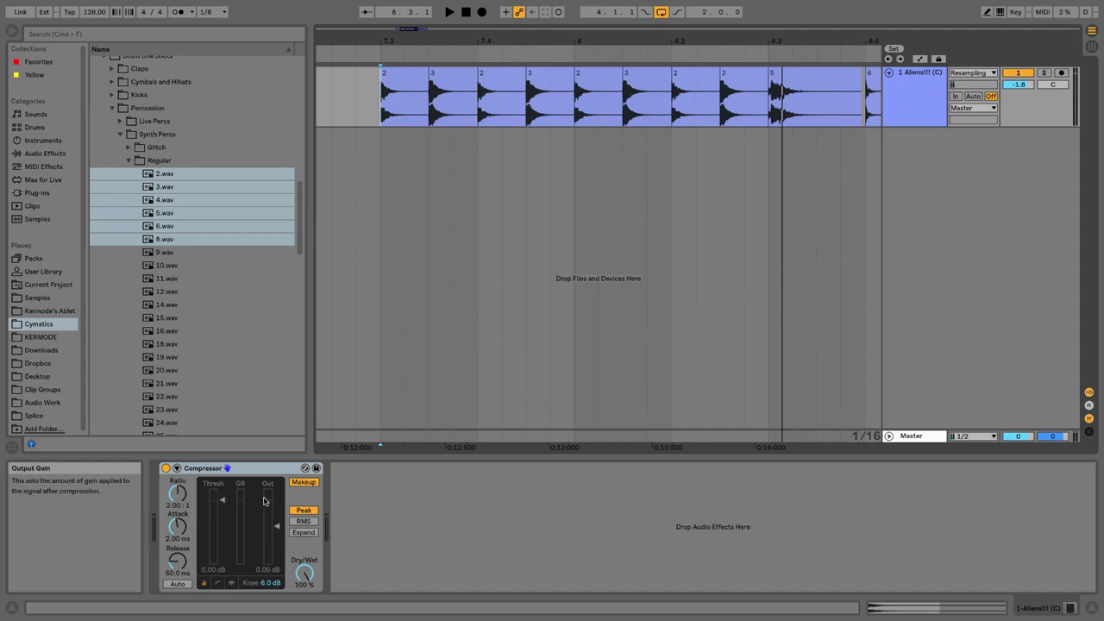
- Turn off the Compressor's Makeup gain and lower the threshold to -17.1 dB and on to -inf dB during playback
click(298, 485)
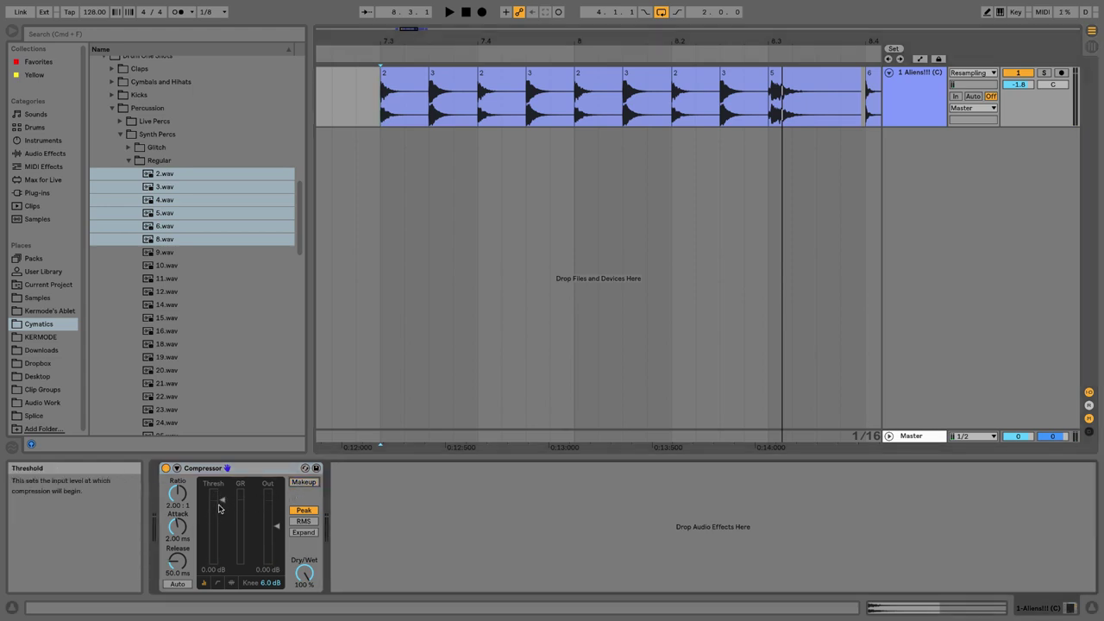
drag(220, 504, 222, 526)
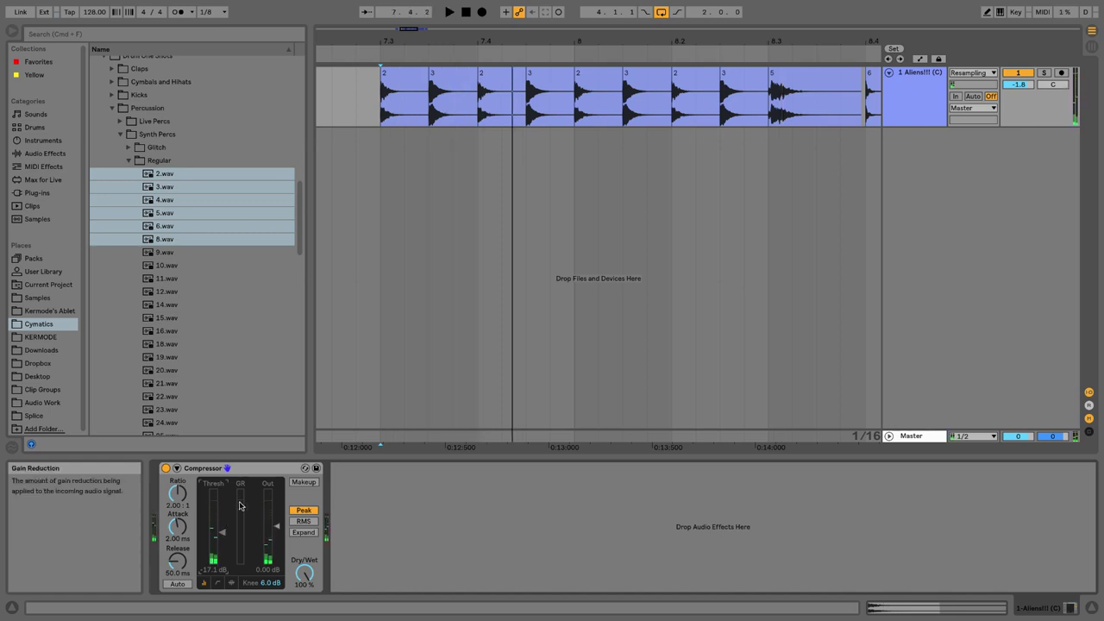
drag(221, 532, 222, 562)
key(space)
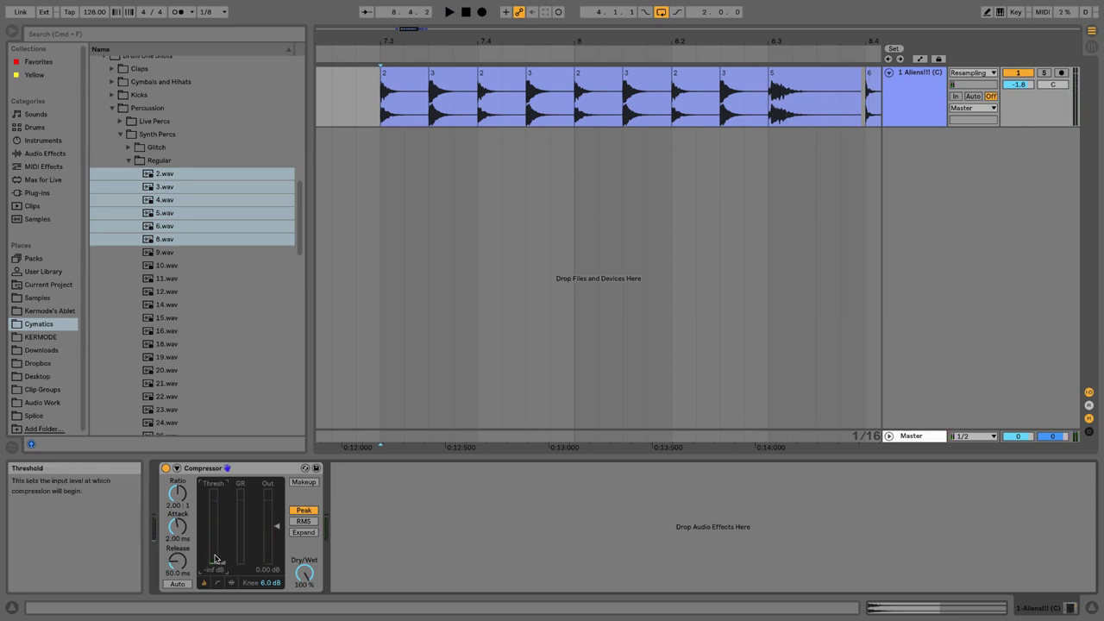
- Set the Compressor's threshold to -33.1 dB and its ratio to 9.85:1, auditioning the pattern
drag(215, 559, 217, 550)
drag(177, 493, 177, 483)
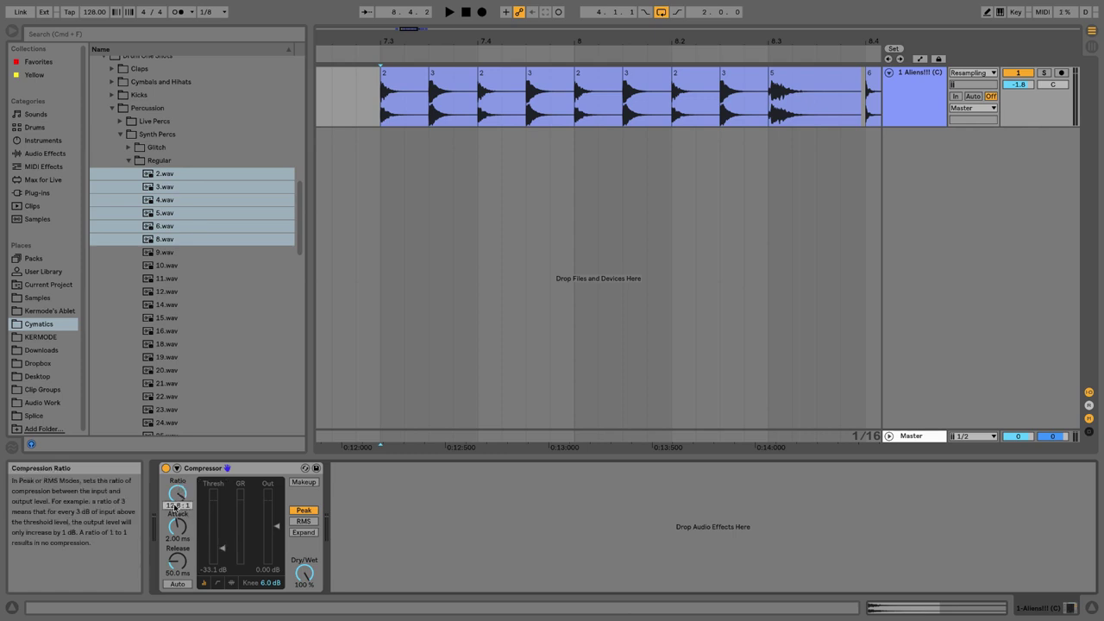
key(space)
mouse_move(173, 506)
mouse_down()
mouse_move(174, 483)
mouse_move(174, 505)
mouse_up()
key(space)
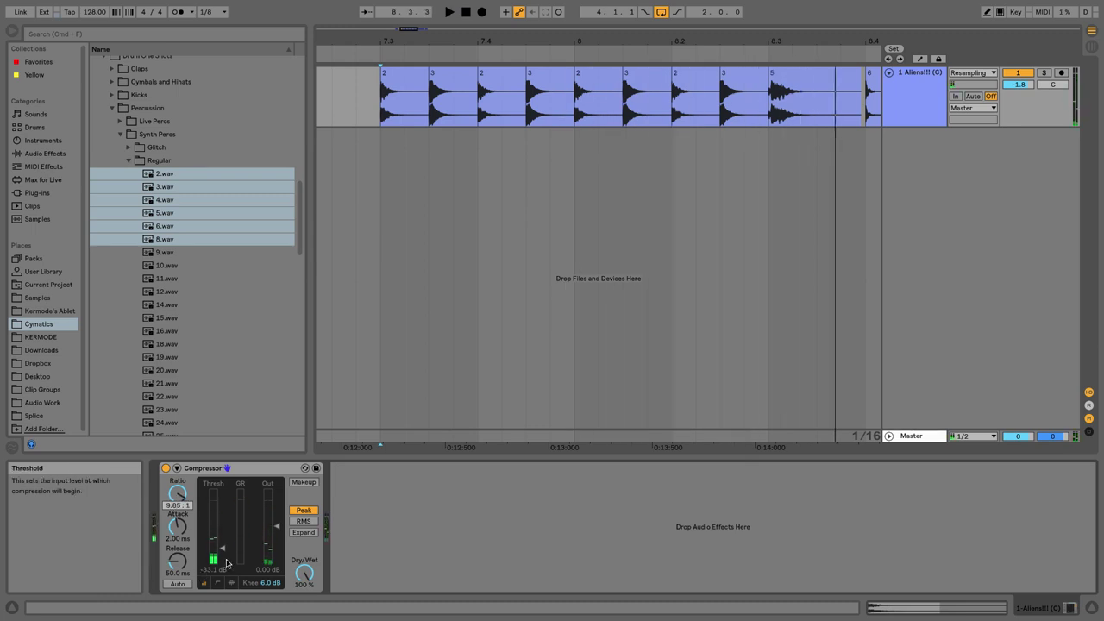
- Set the Compressor's threshold to -28.1 dB and adjust the attack to 1.39 ms while auditioning the pattern
mouse_move(221, 552)
mouse_down()
mouse_move(176, 527)
mouse_move(181, 543)
mouse_move(178, 507)
mouse_move(177, 552)
mouse_up()
key(space)
key(space)
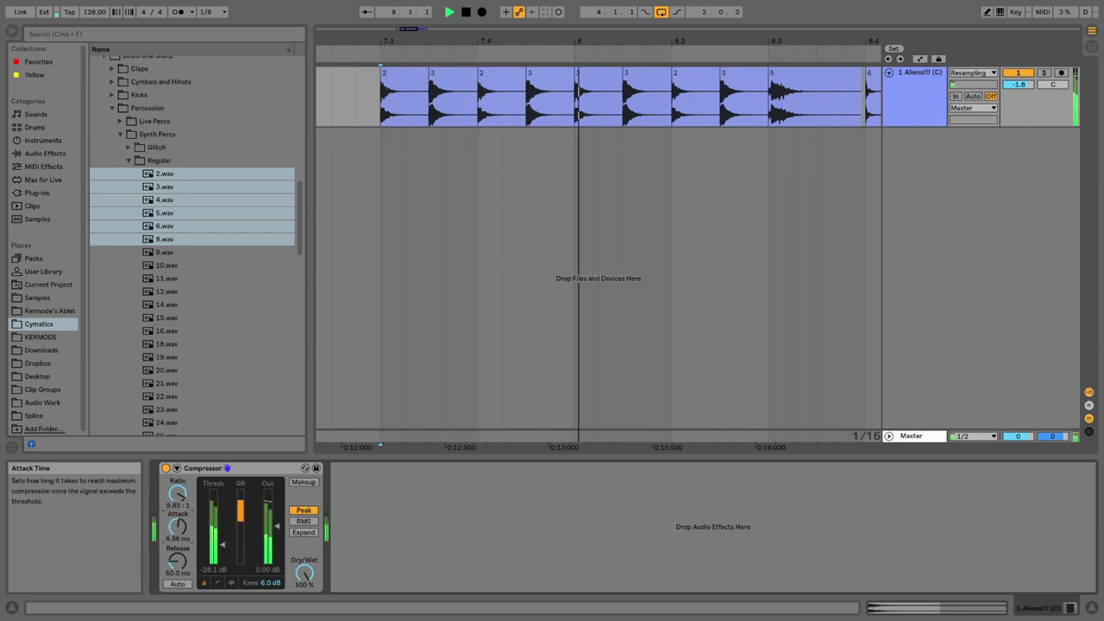
key(space)
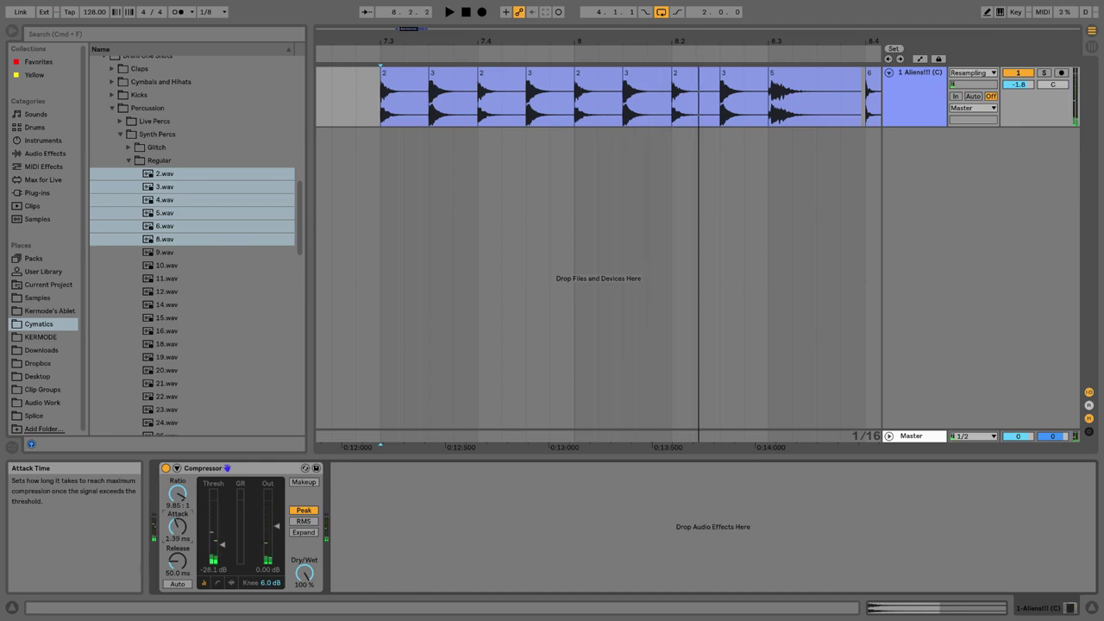
key(space)
key(space)
- Set the Compressor's attack to 0.01 ms, release to 1.35 ms and threshold to -47.0 dB, auditioning the pattern
drag(178, 527, 181, 576)
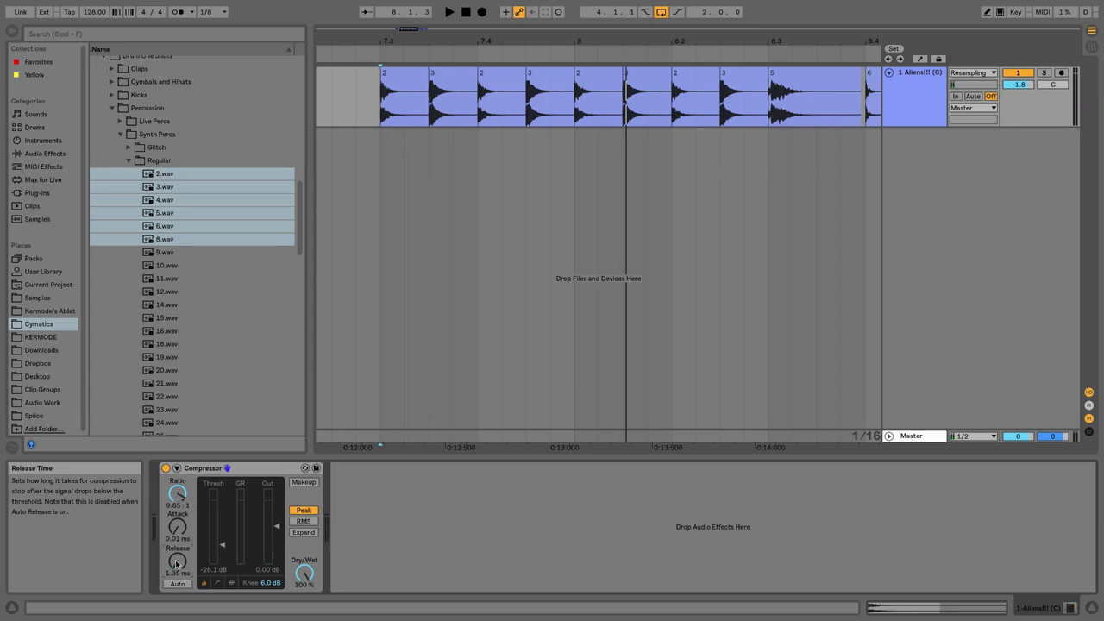
drag(215, 544, 216, 557)
key(space)
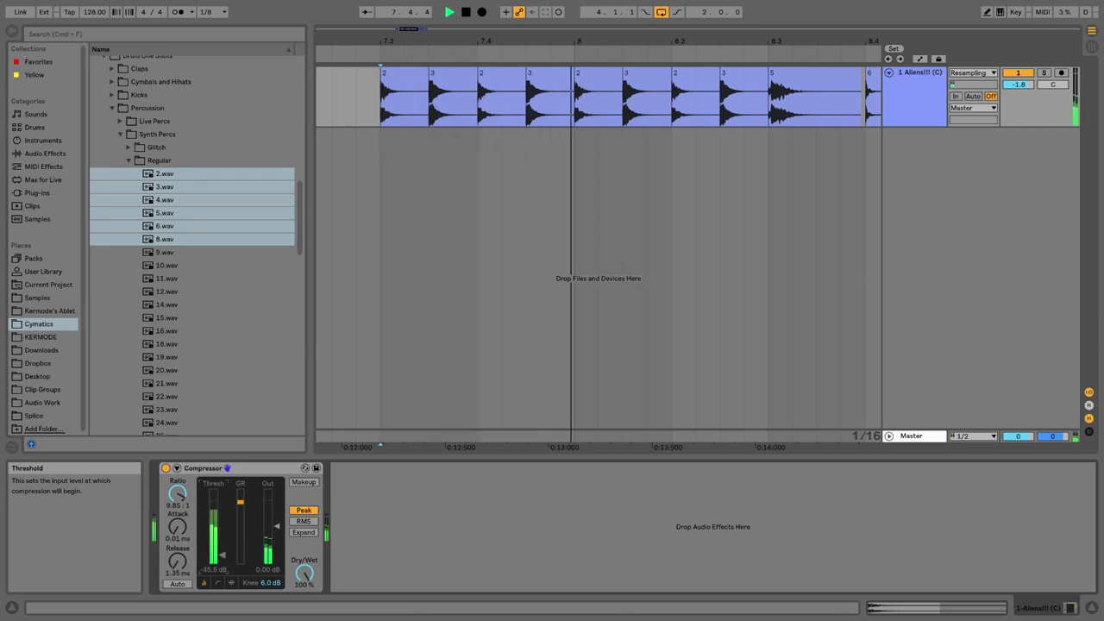
key(space)
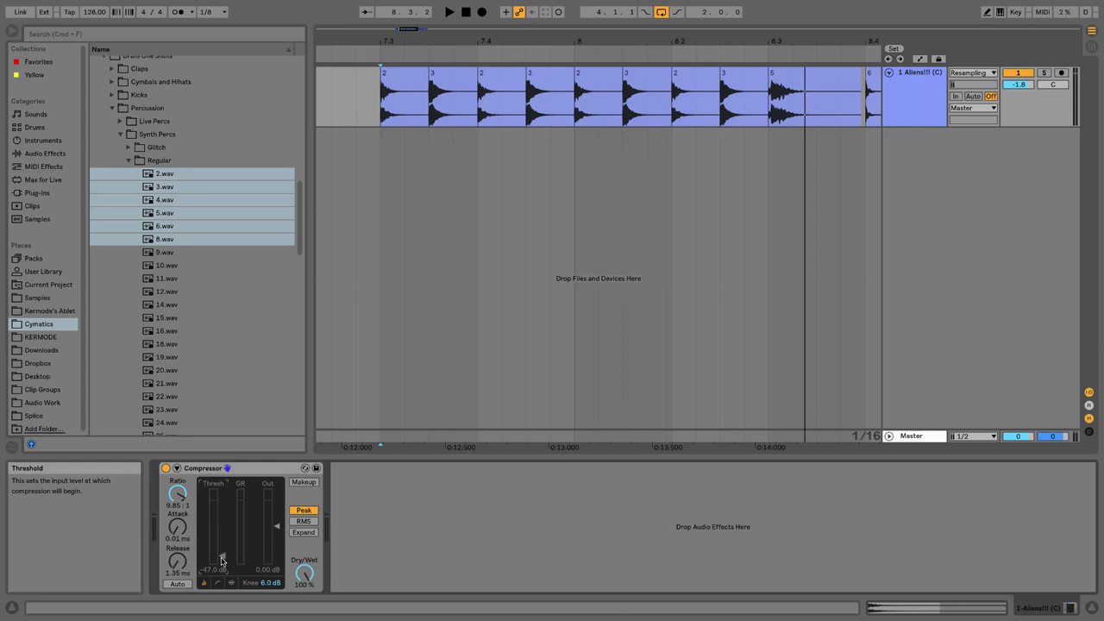
- Compare the Compressor's Dry/Wet mix at 0% and 100% while playing the percussion pattern
drag(304, 572, 303, 579)
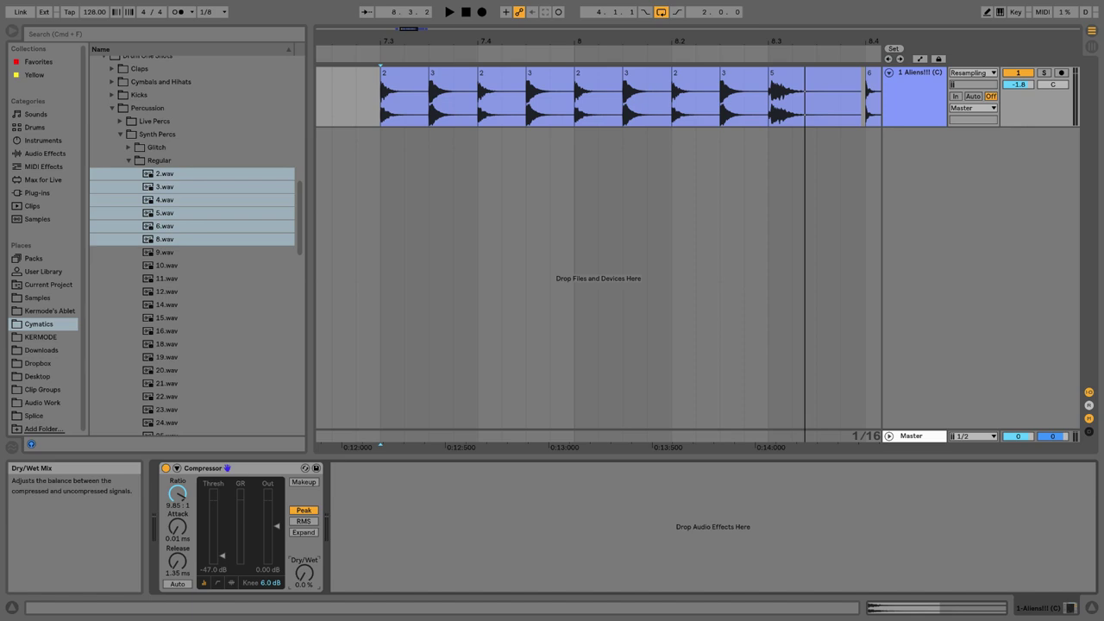
drag(304, 573, 304, 491)
drag(308, 572, 308, 617)
key(space)
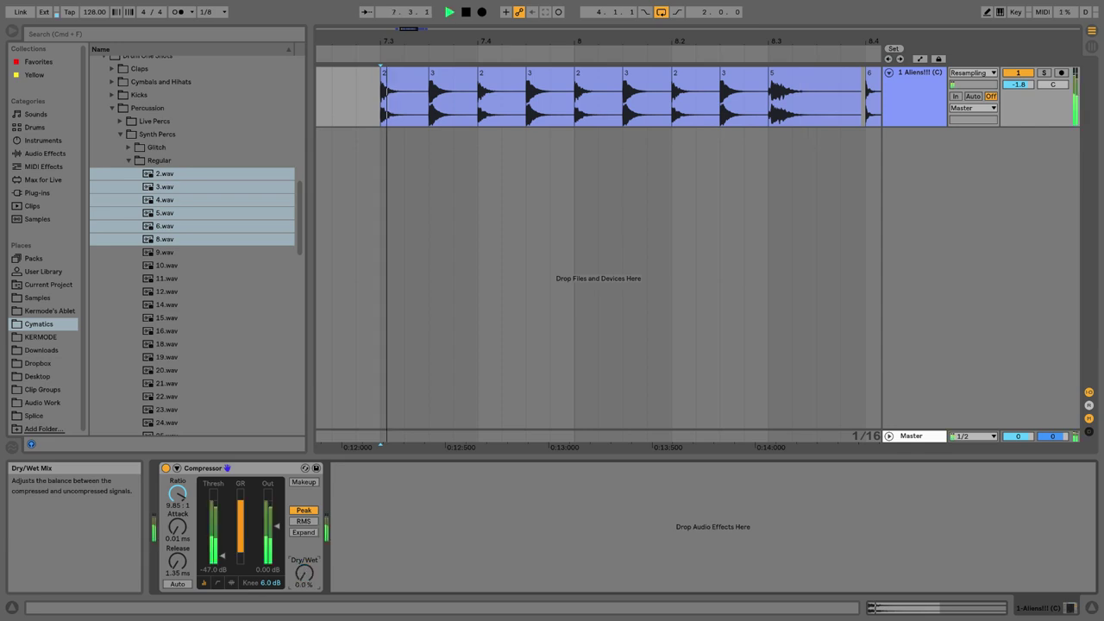
key(space)
drag(303, 573, 303, 483)
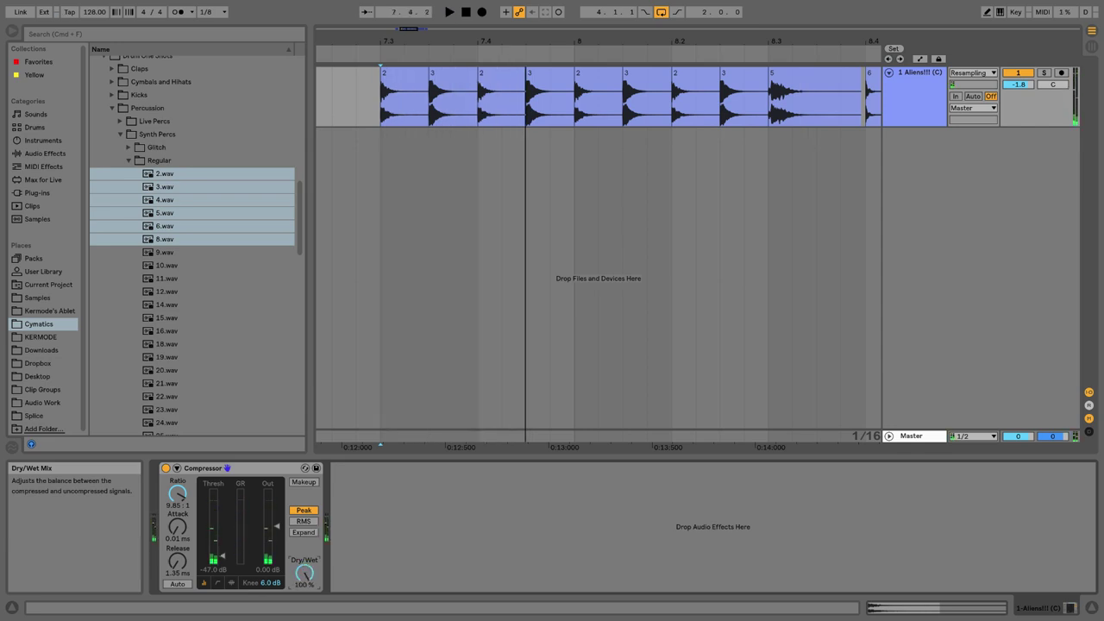
- Bypass the Compressor and add a Reverb effect after it on the track
click(166, 468)
click(45, 153)
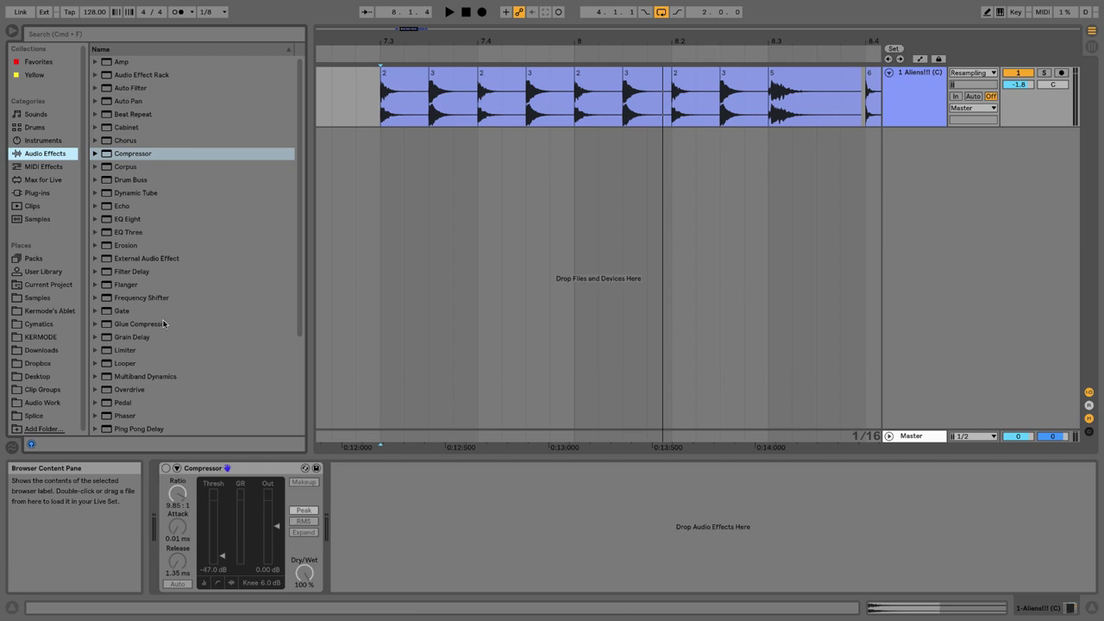
scroll(163, 324, down, 5)
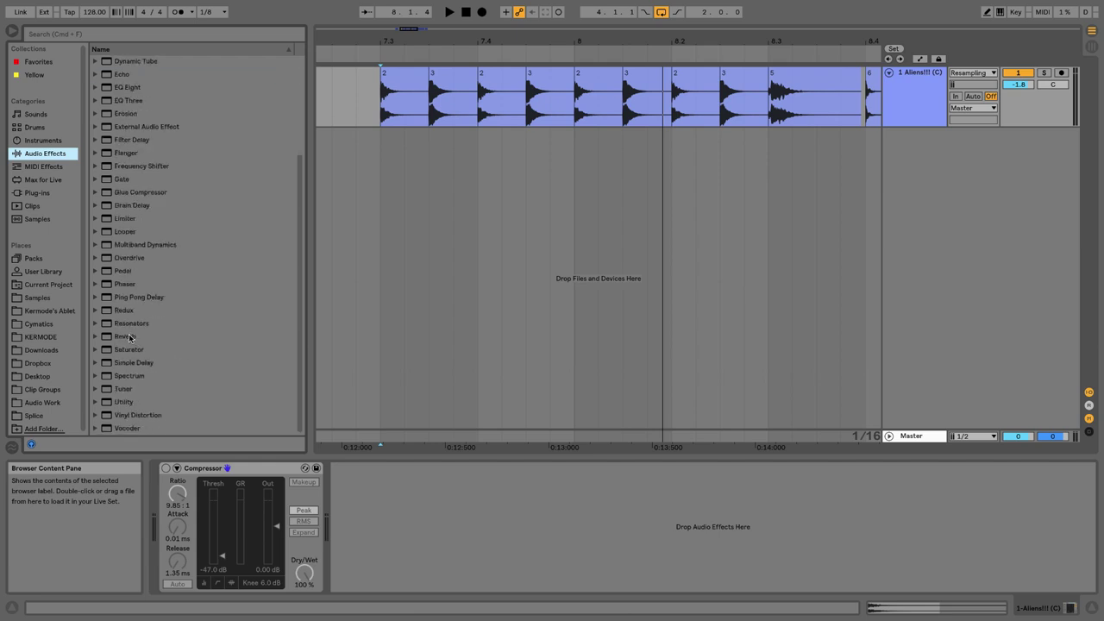
drag(129, 337, 427, 535)
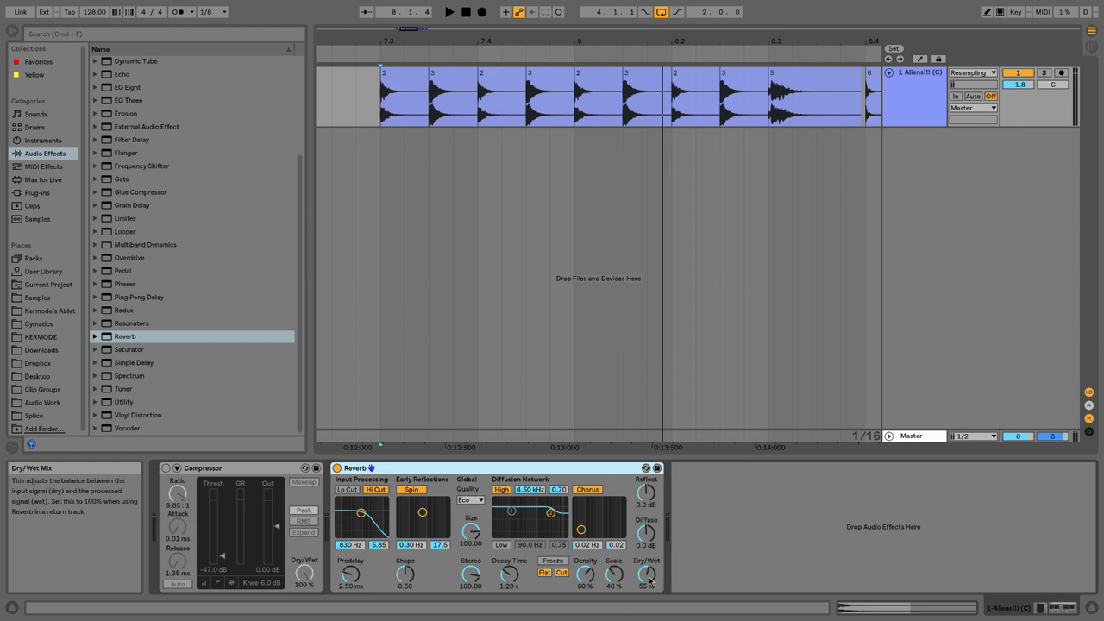
- Audition the percussion pattern with the Reverb's Dry/Wet mix at 100%, 0% and about 58%
drag(647, 574, 647, 563)
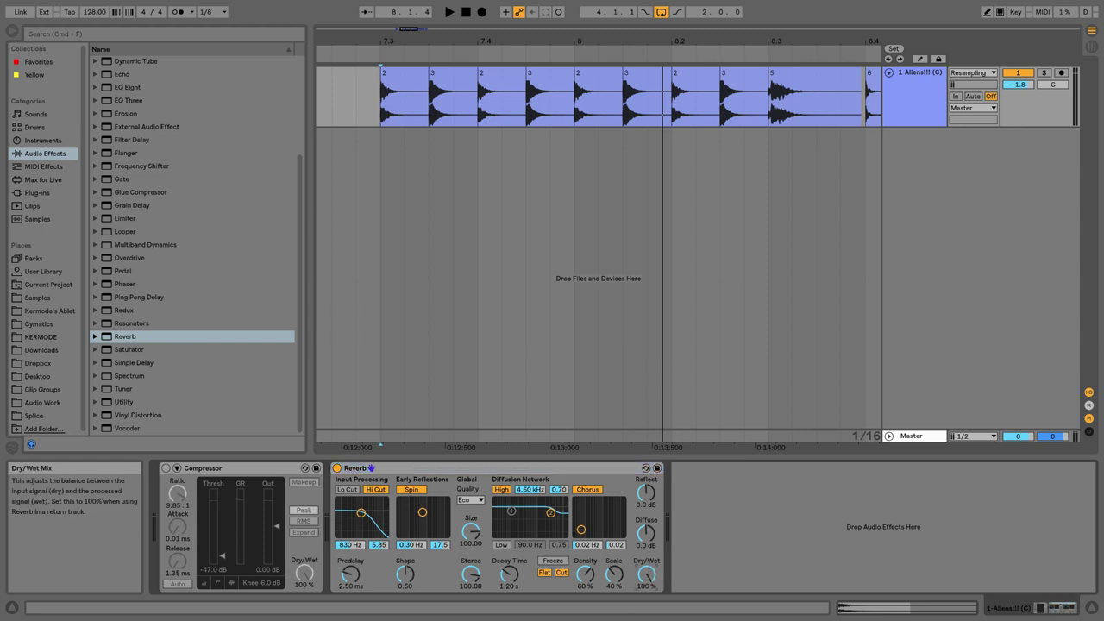
key(space)
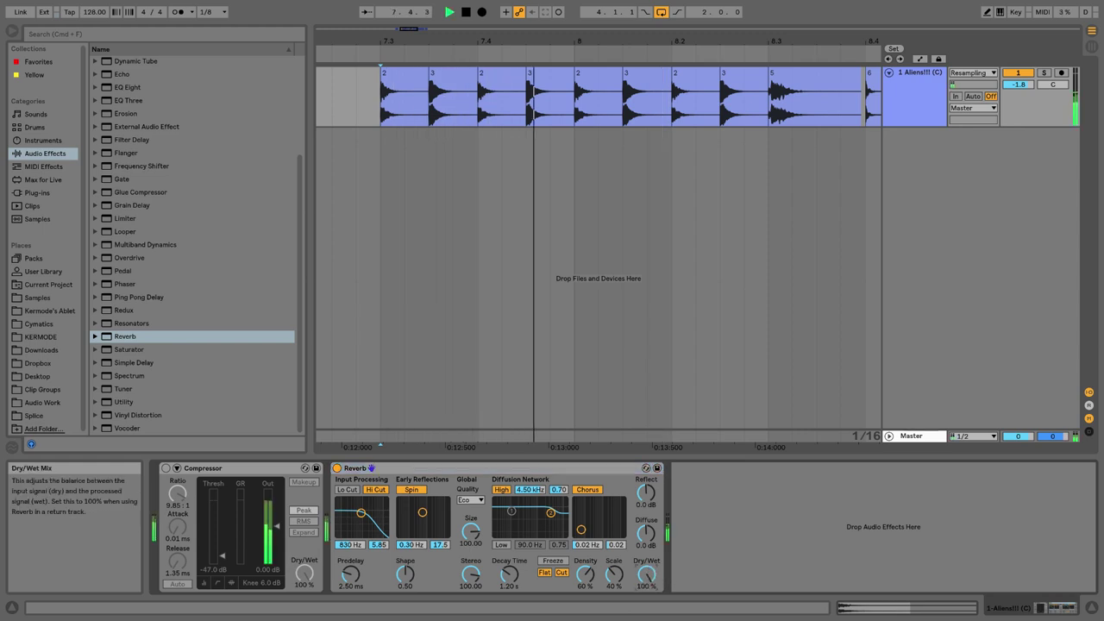
drag(647, 573, 647, 617)
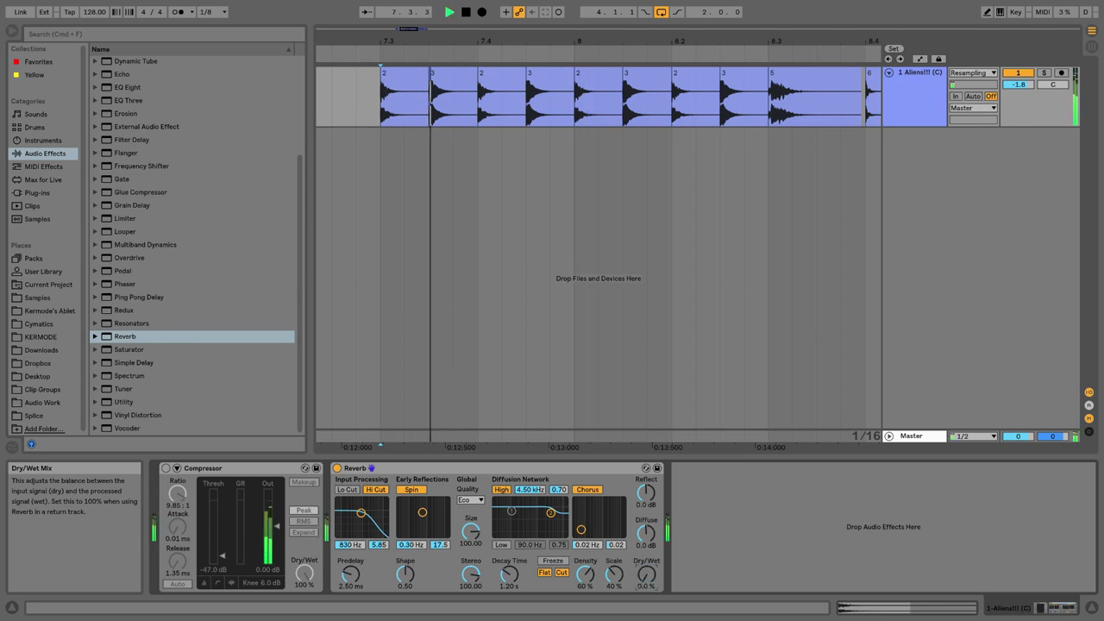
key(space)
drag(646, 573, 647, 548)
key(space)
key(space)
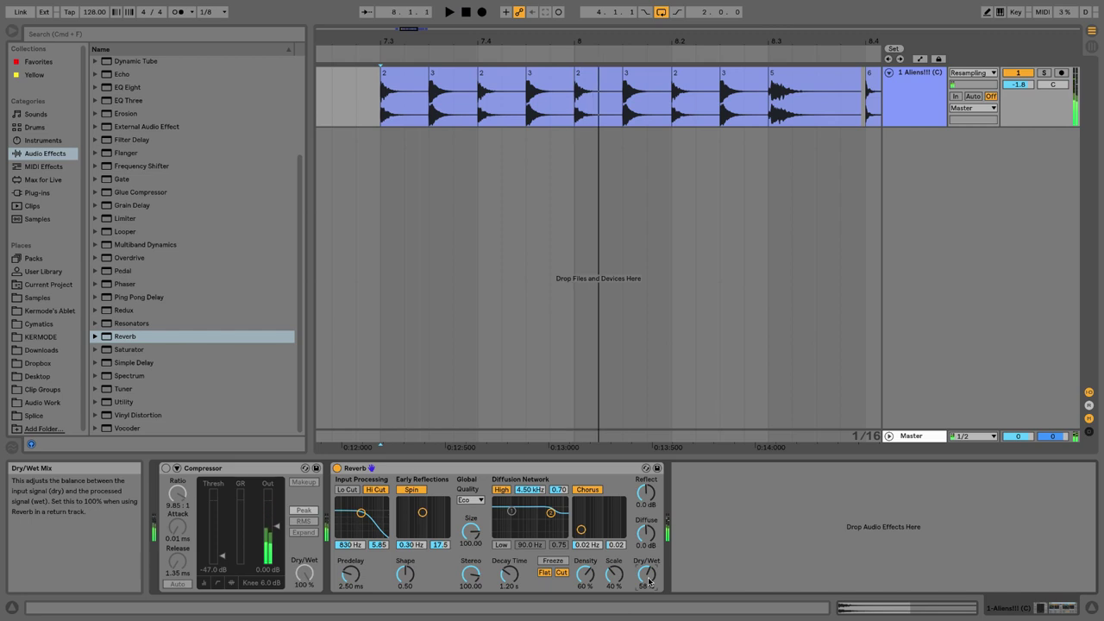
- Remove the Reverb and the Compressor from the track
key(Delete)
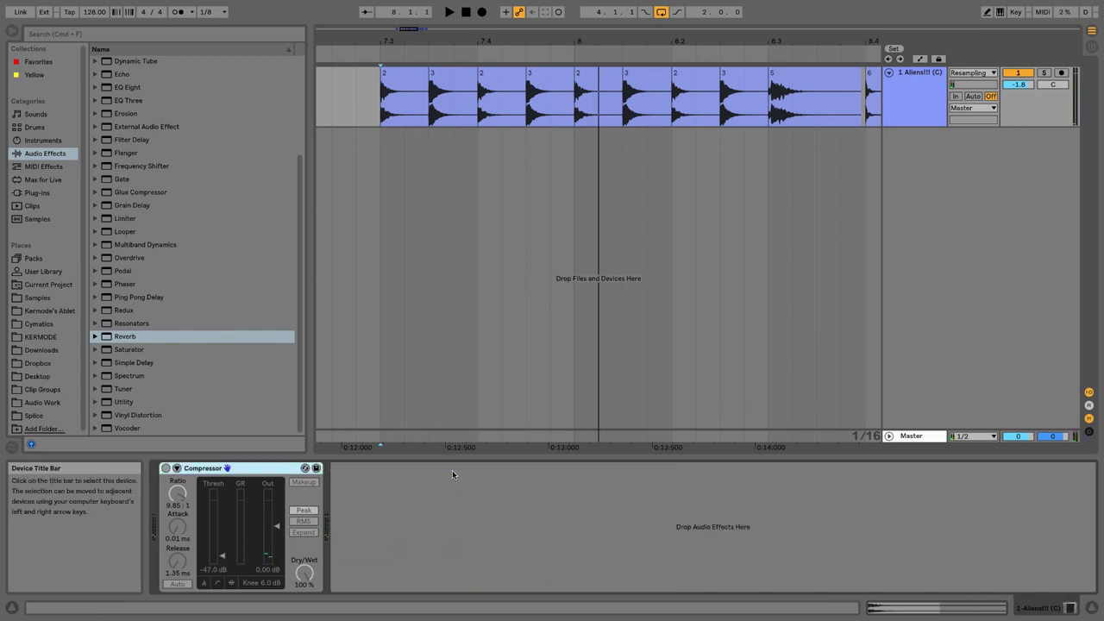
click(167, 470)
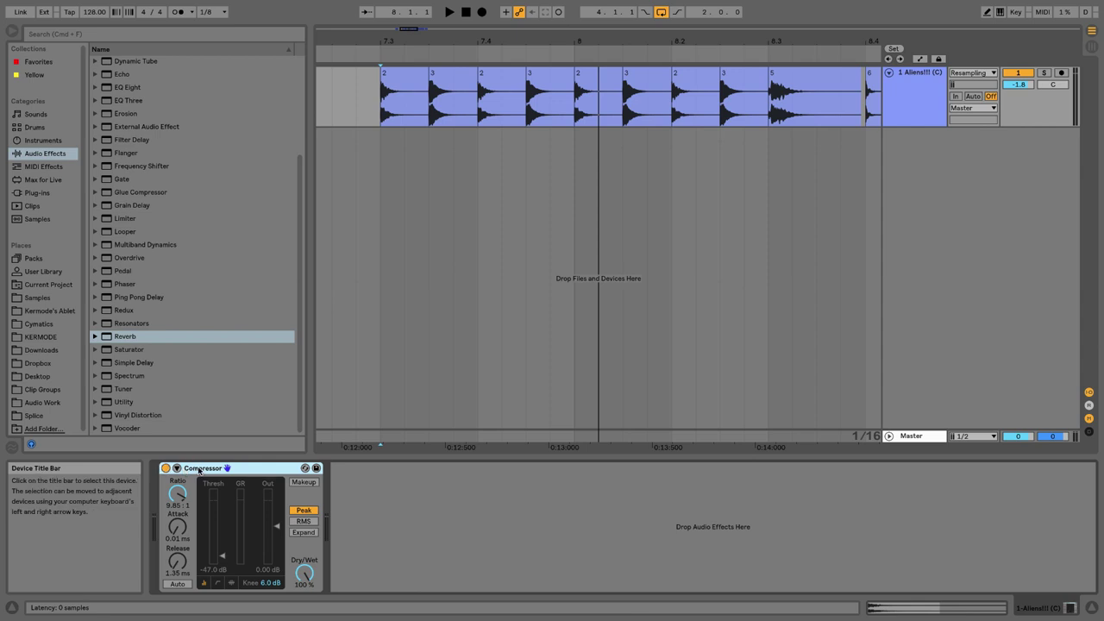
key(Delete)
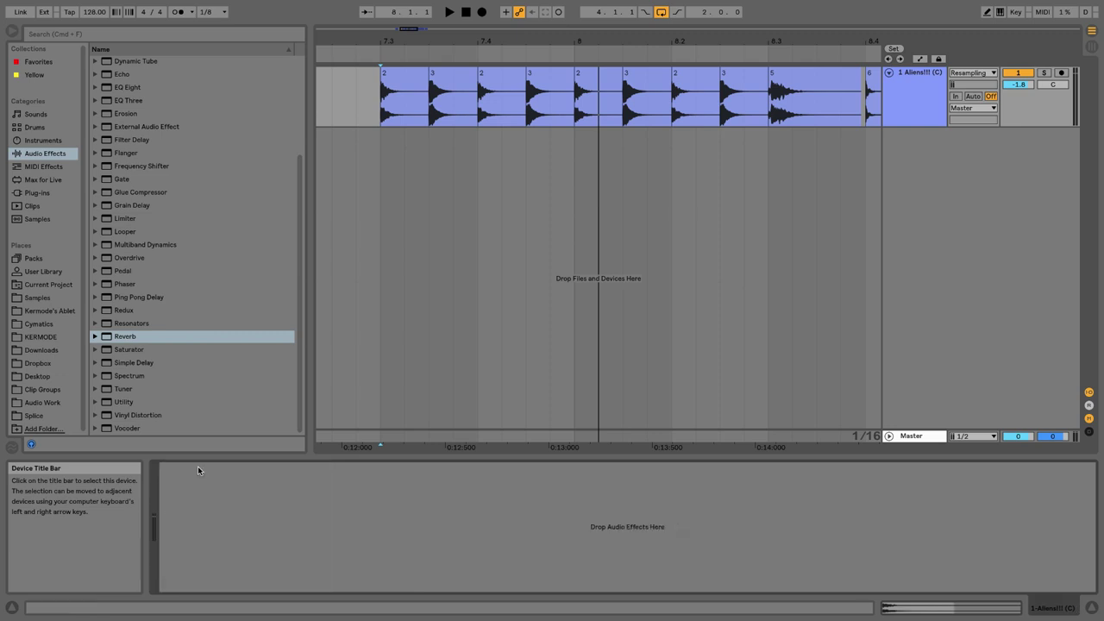
- Add EQ Eight to the track and select the Aliens!!! (C) clip at bar 7
scroll(110, 216, up, 5)
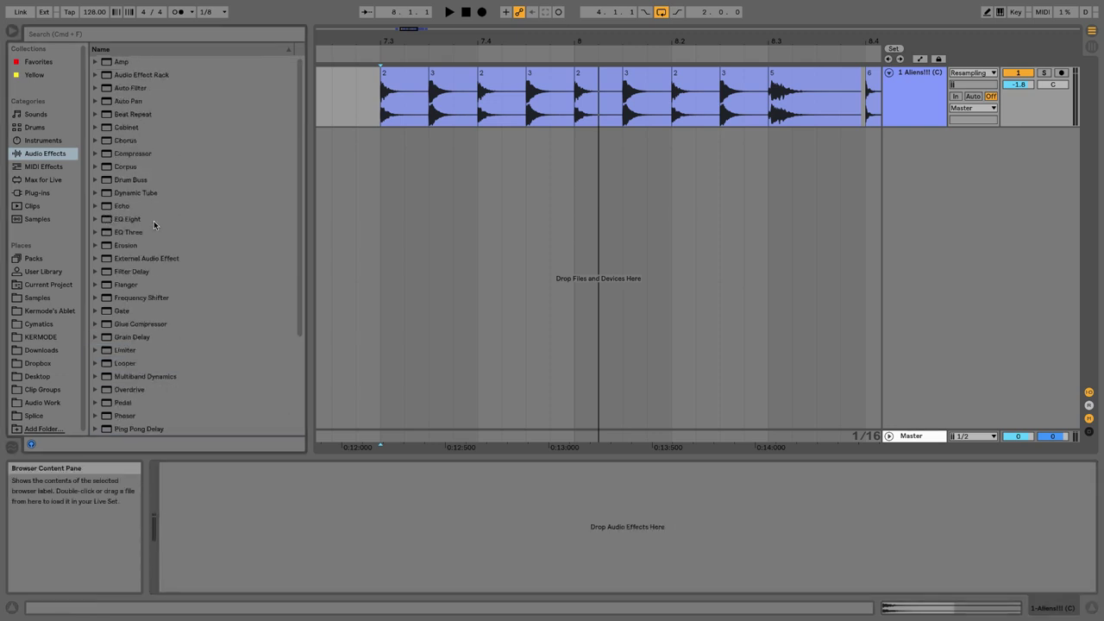
drag(132, 221, 365, 92)
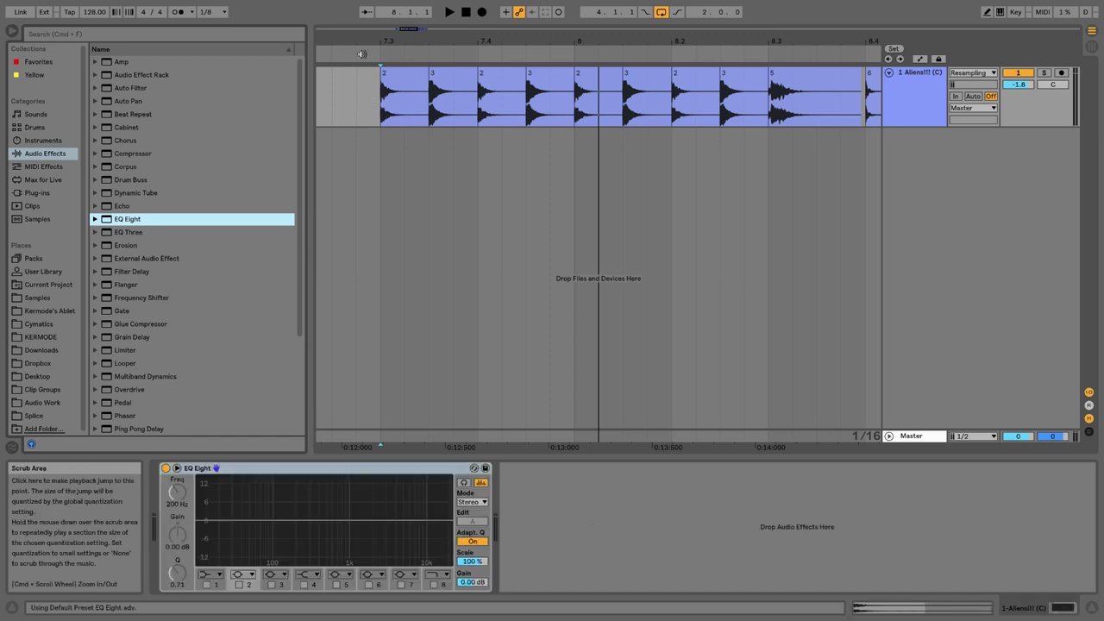
drag(362, 40, 723, 84)
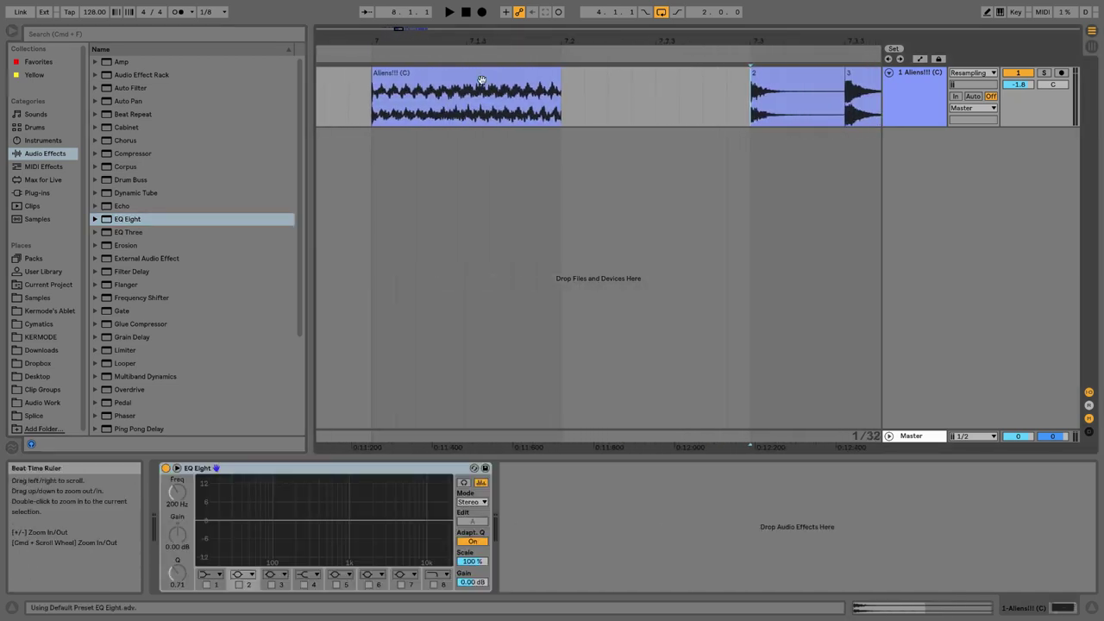
drag(425, 40, 459, 71)
click(475, 72)
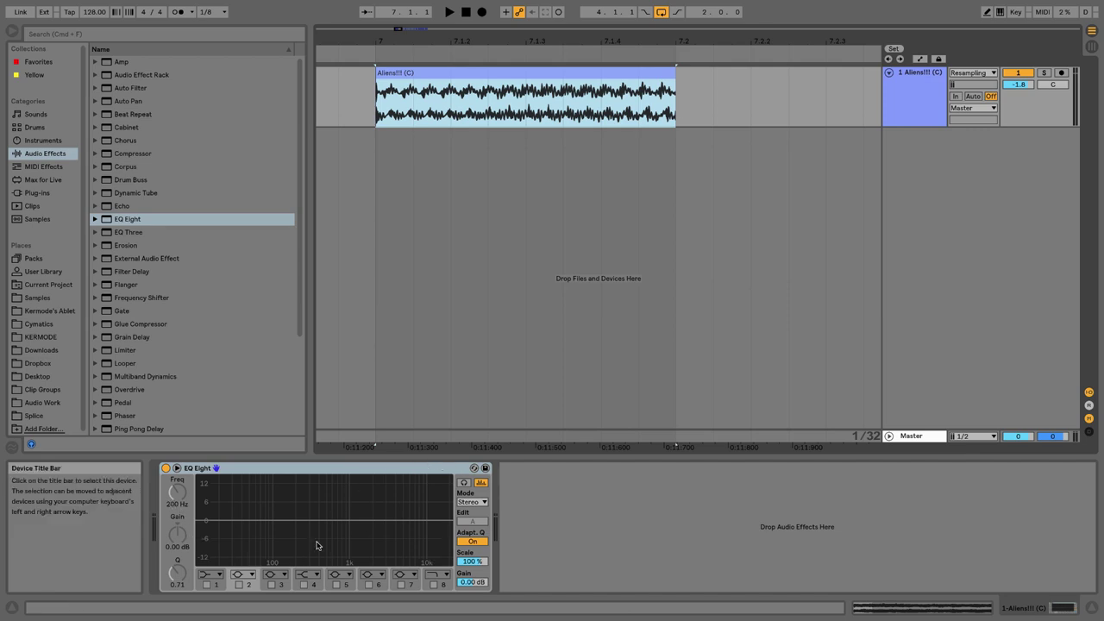
- Toggle EQ Eight's band 5 on and off, leaving it off
click(336, 585)
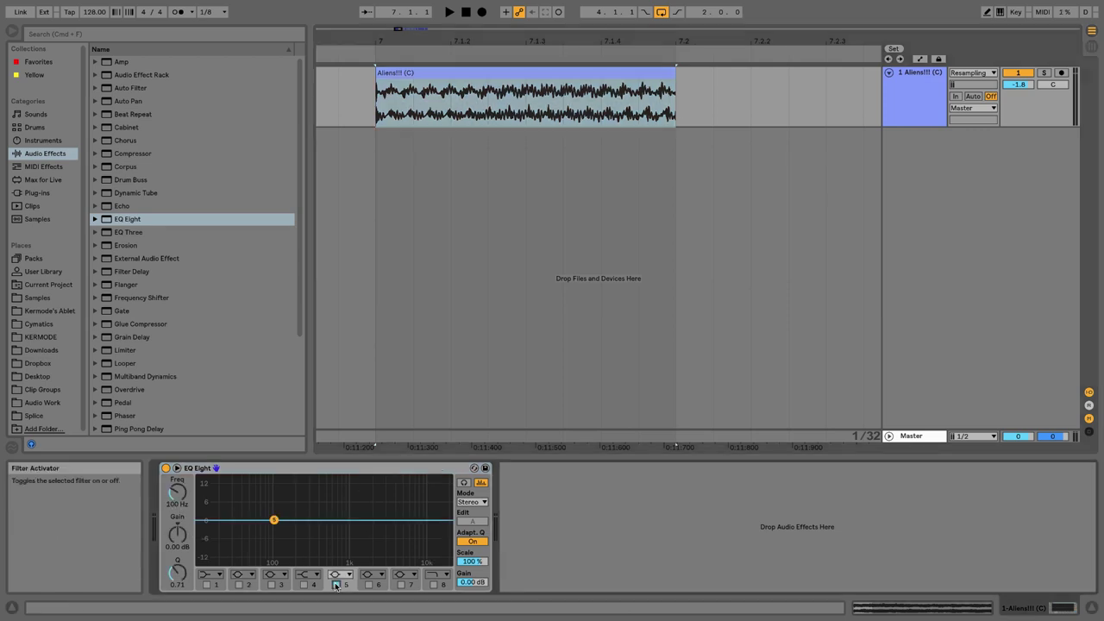
click(335, 585)
click(335, 585)
click(336, 585)
- Play the Aliens!!! (C) clip repeatedly and examine its frequency spectrum in EQ Eight
key(space)
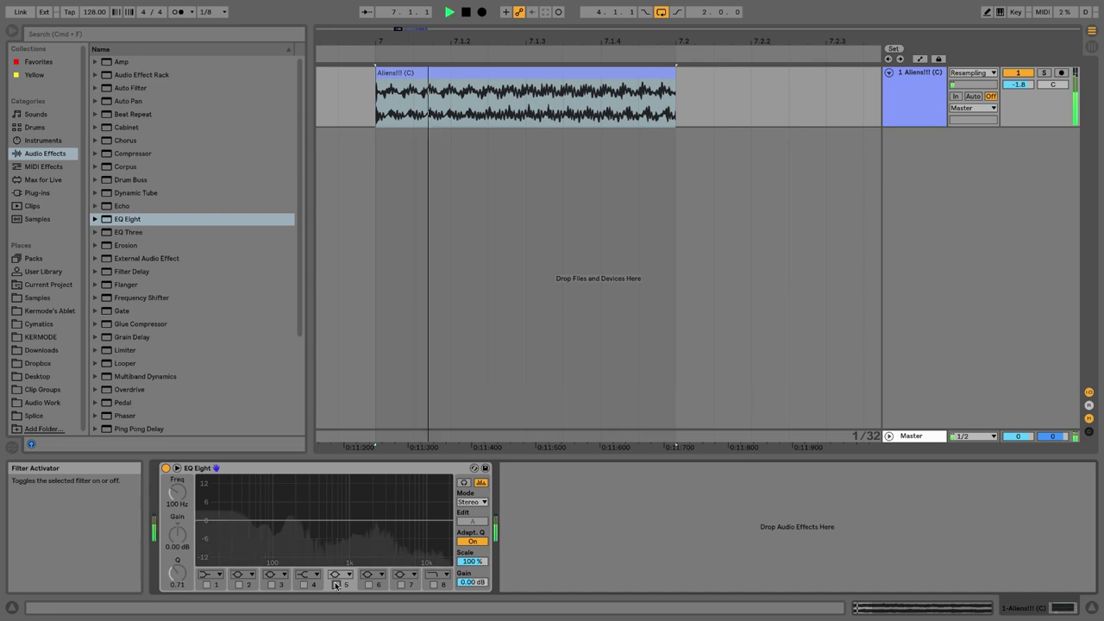
key(space)
key(space)
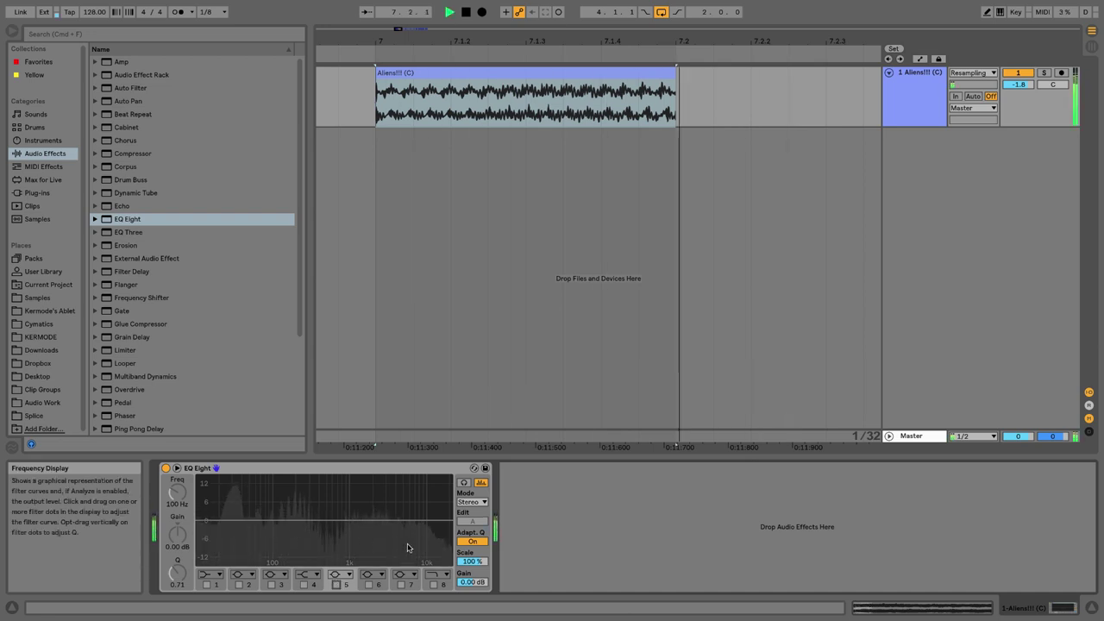
key(space)
key(space)
key(space)
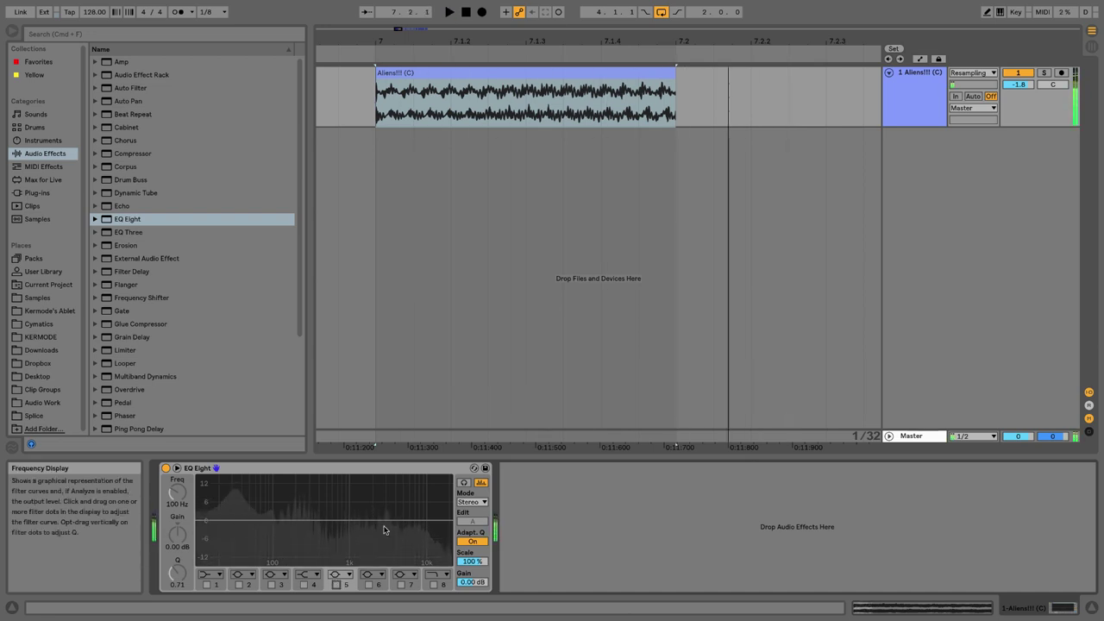
key(space)
key(space)
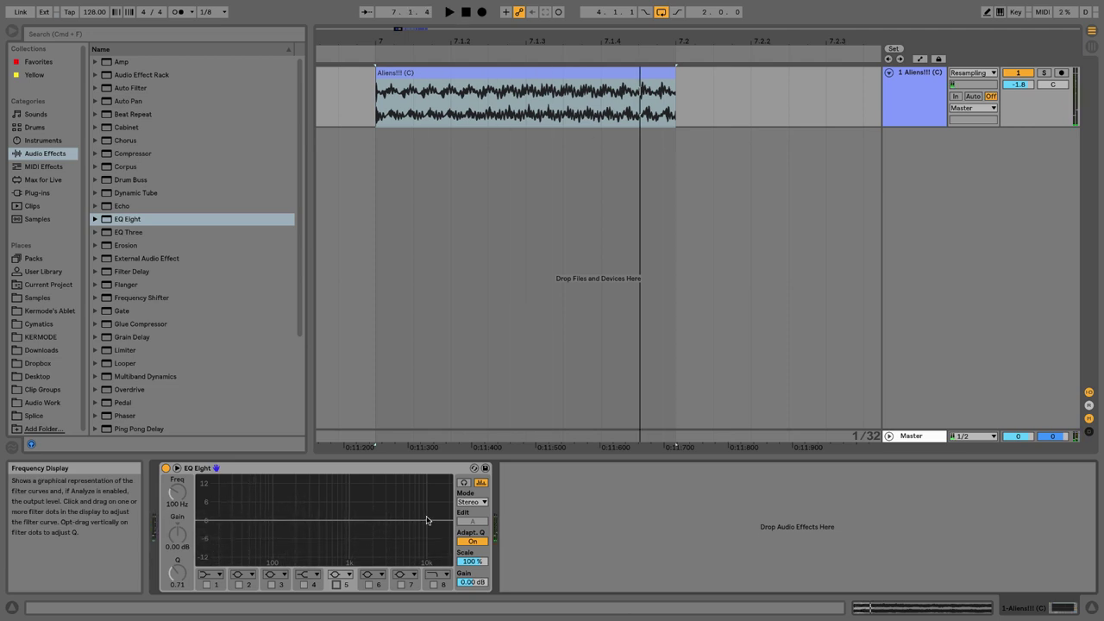
key(space)
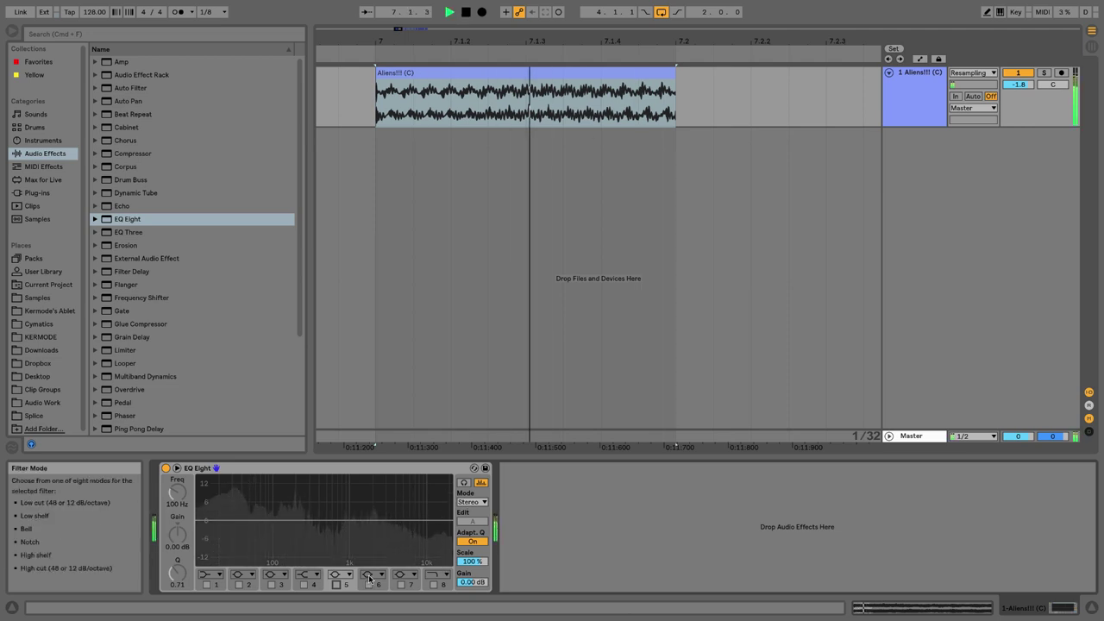
- Enable EQ Eight's band 6, boost it by 15.0 dB at 147 Hz and audition the clip
click(369, 585)
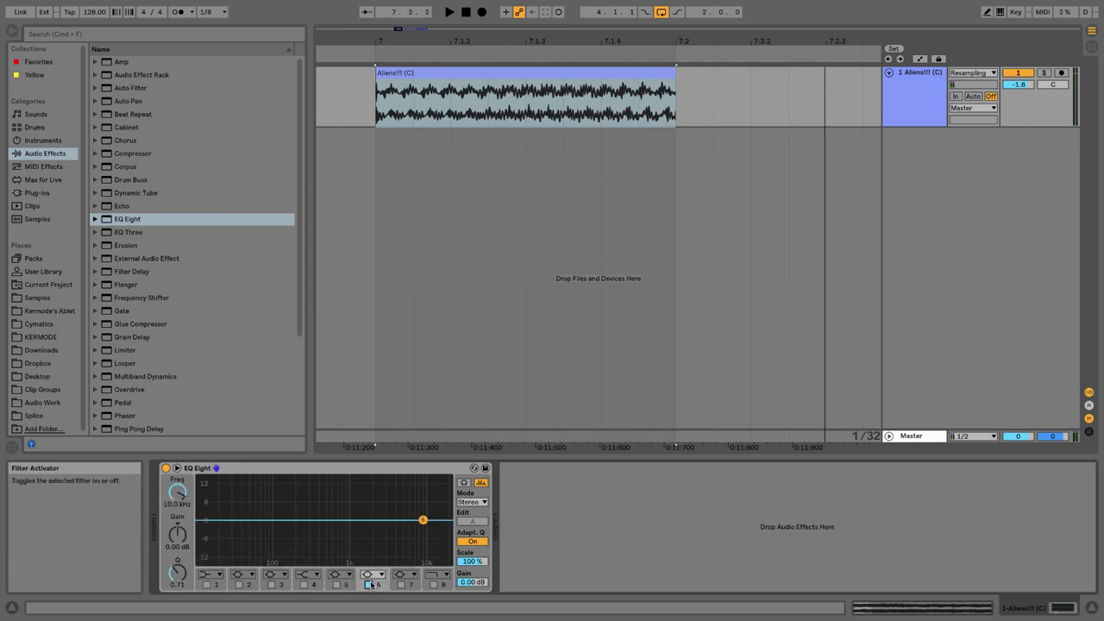
drag(423, 520, 286, 479)
key(space)
key(space)
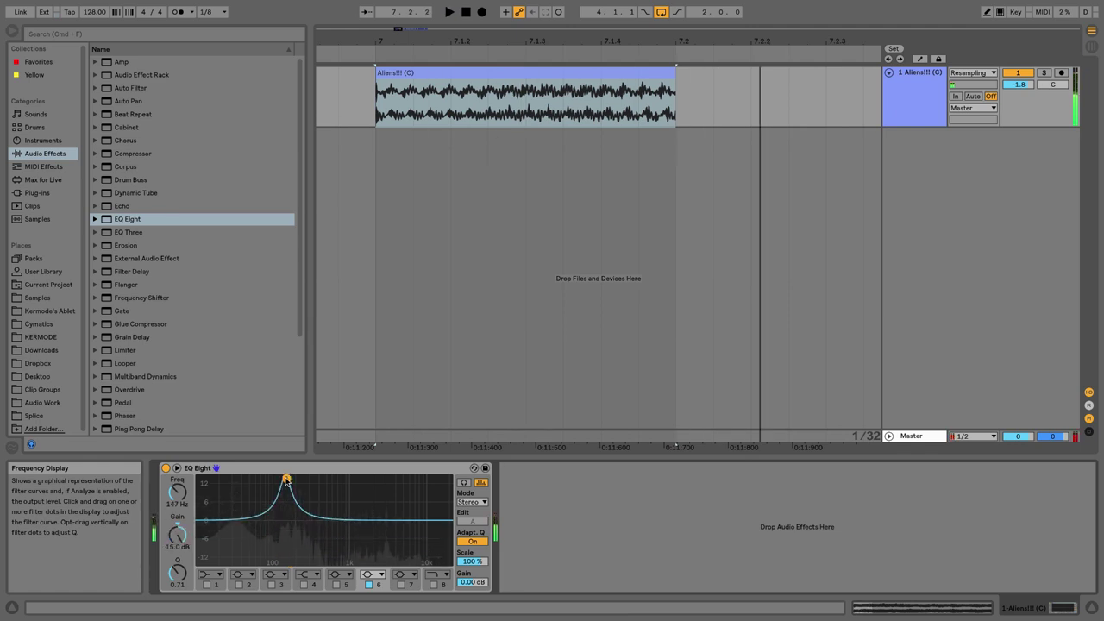
- Set band 6 to 212 Hz with -15.0 dB gain and a Q of 0.13, auditioning the clip
mouse_move(178, 491)
mouse_down()
mouse_move(177, 449)
mouse_move(177, 479)
mouse_up()
drag(177, 535, 177, 587)
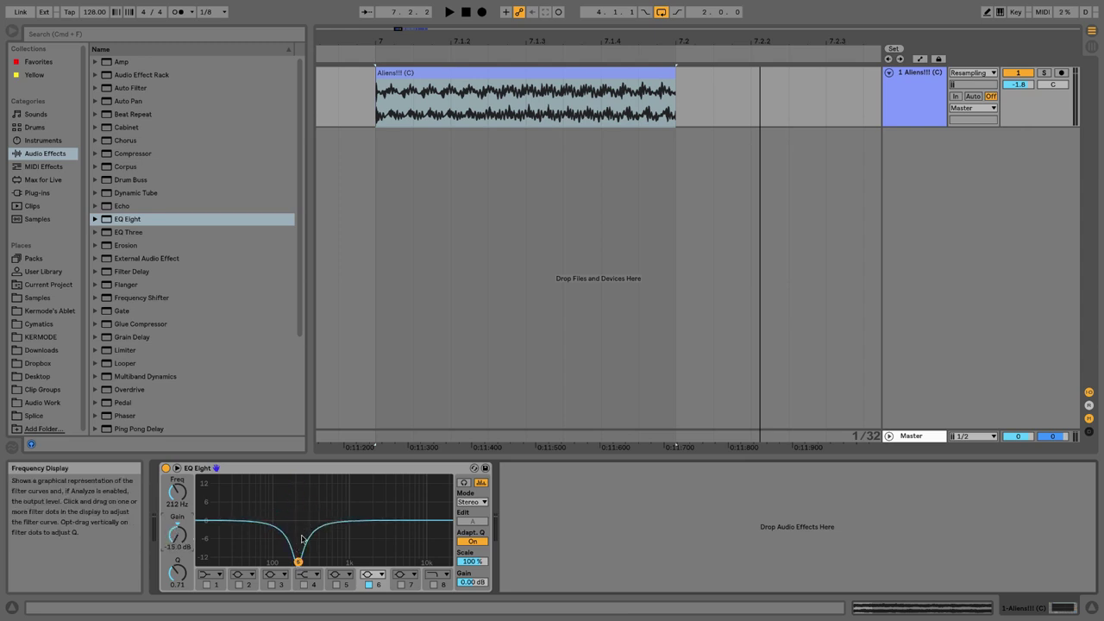
drag(176, 573, 177, 599)
key(space)
key(space)
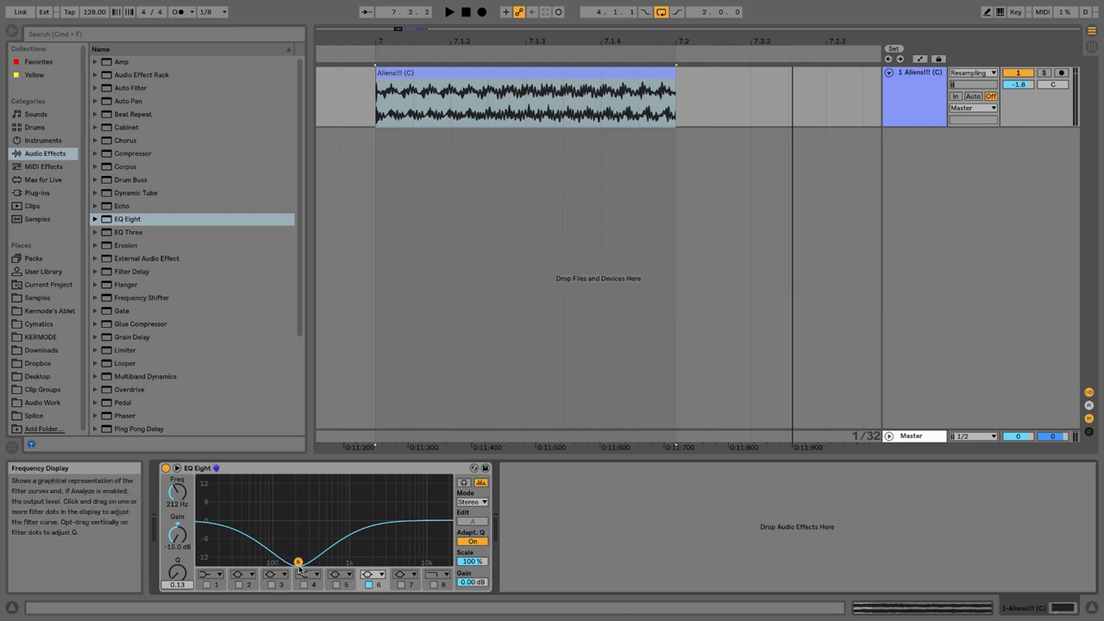
- Switch band 6 through the 48 and 12 dB/octave low cut filters and the 48 and 12 dB/octave high cut filters
click(371, 575)
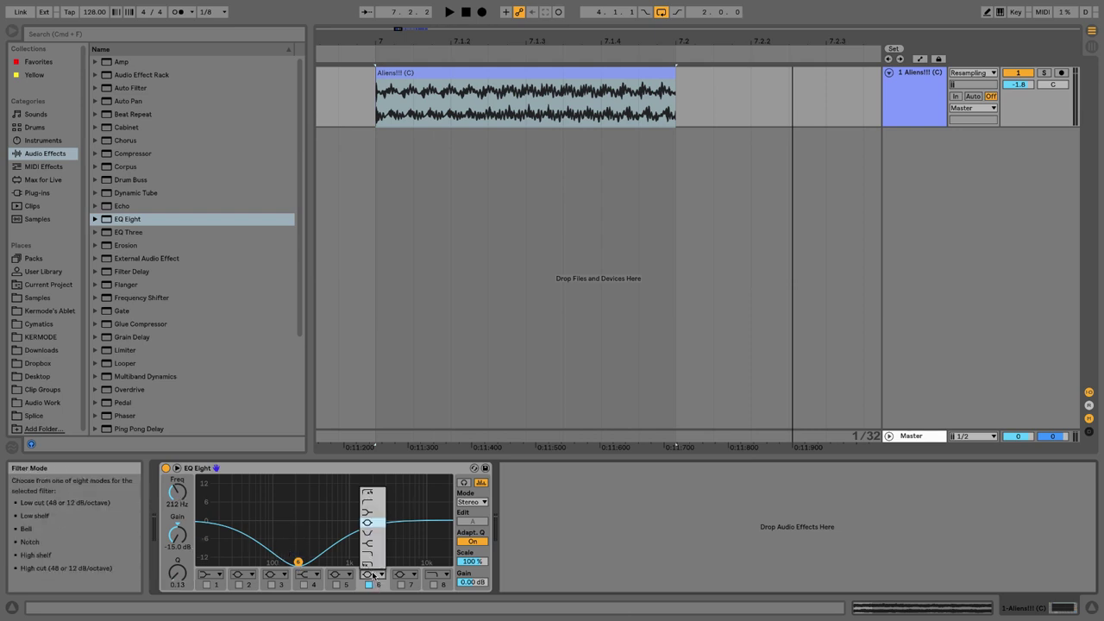
click(368, 499)
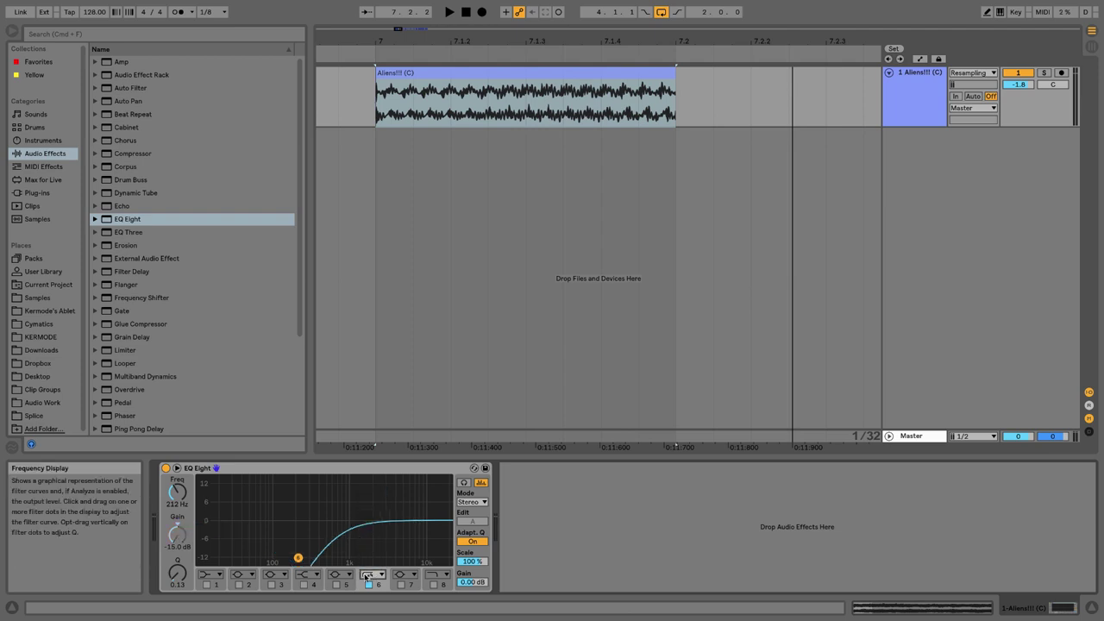
click(367, 574)
click(371, 520)
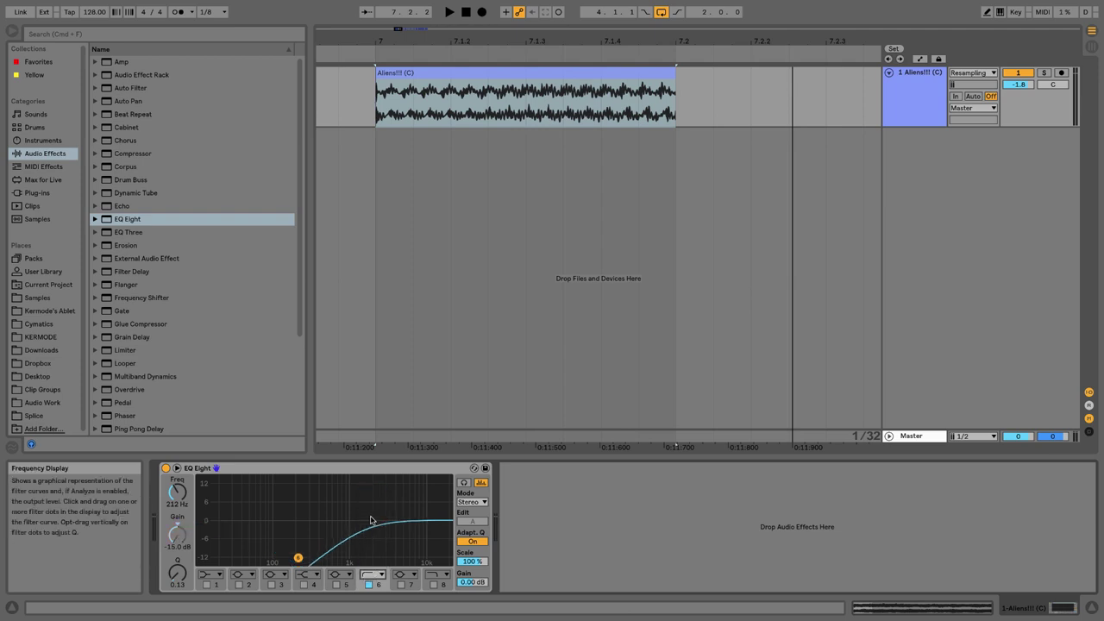
click(373, 575)
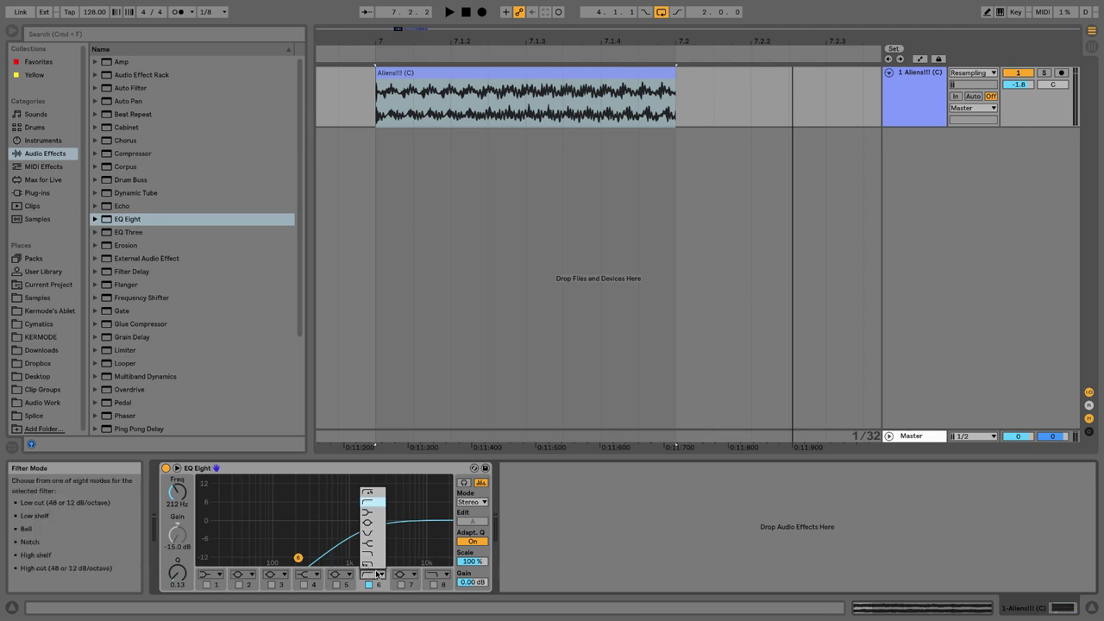
click(376, 565)
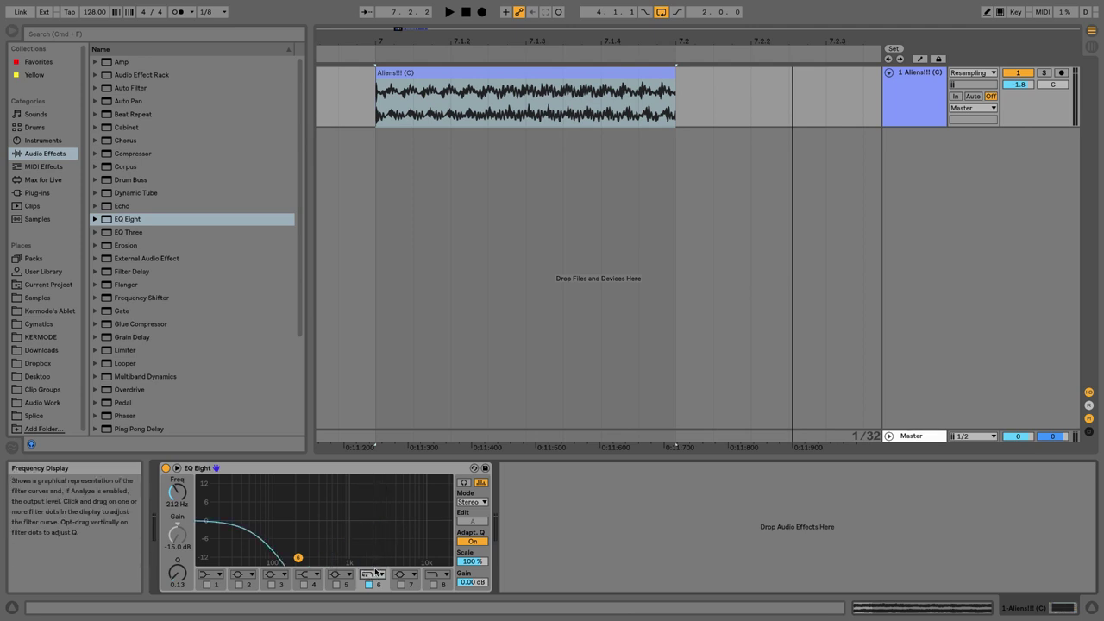
click(372, 574)
click(372, 554)
- Switch band 6 to a notch filter and move it to 297 Hz with a Q of 0.14
click(370, 575)
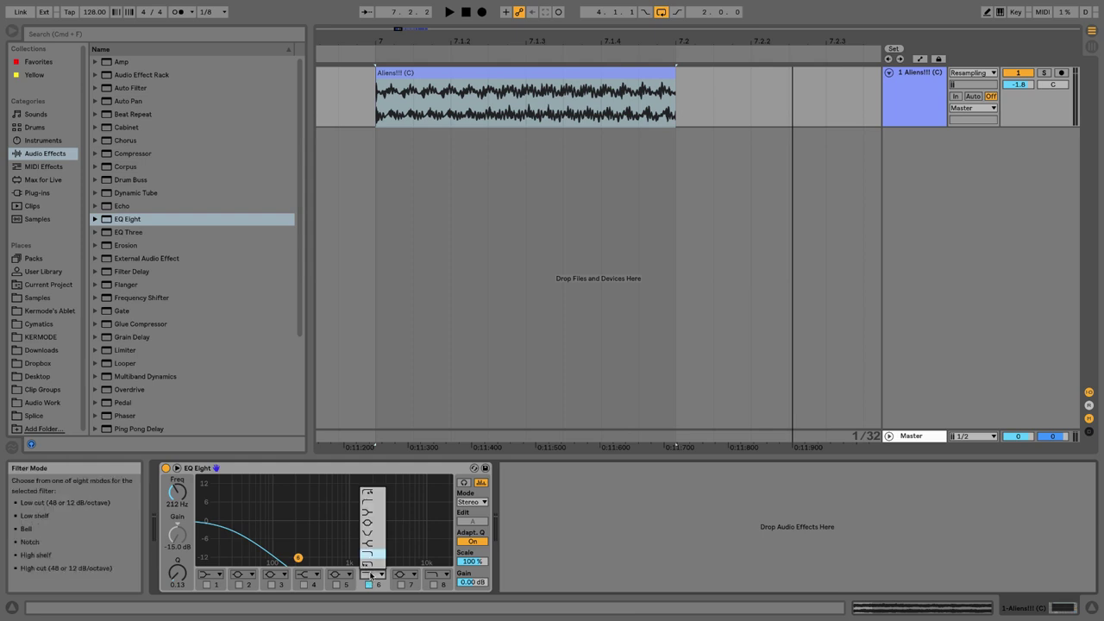
click(367, 532)
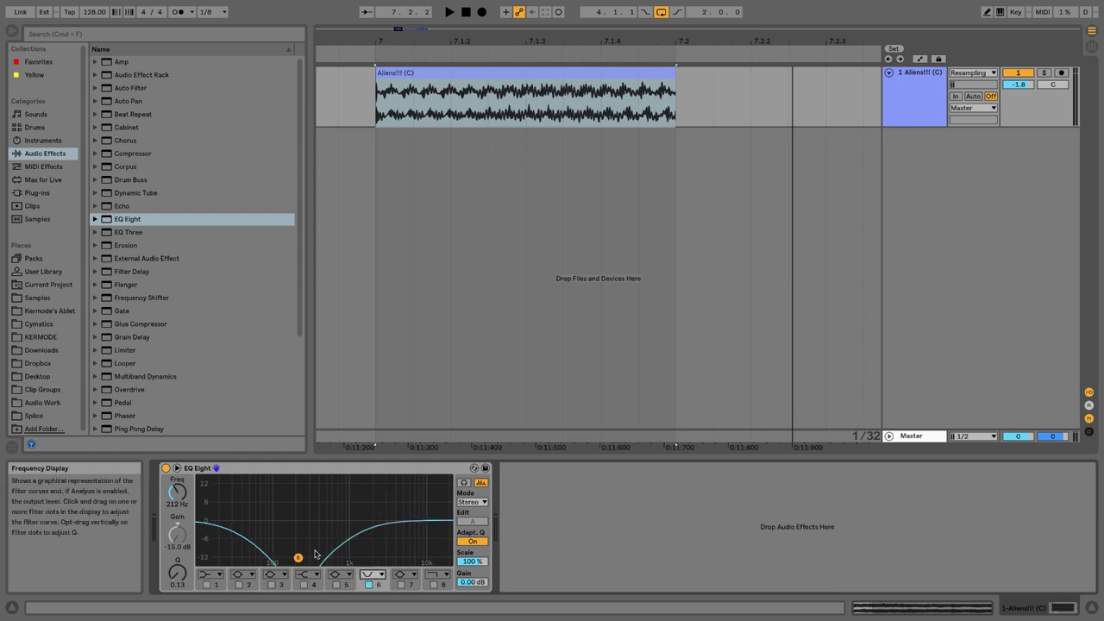
mouse_move(301, 561)
mouse_down()
mouse_move(303, 537)
mouse_move(336, 523)
mouse_move(309, 556)
mouse_up()
- Try band 6 as a high shelf at 316 Hz with -12.5 dB gain, and switch it to a low shelf
click(373, 573)
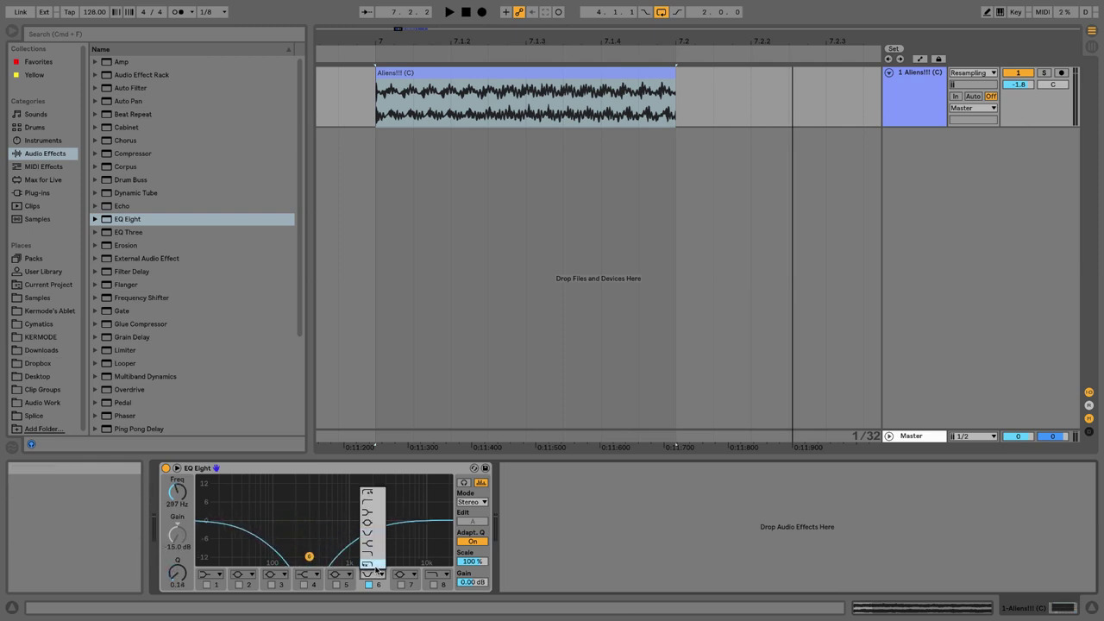
click(366, 552)
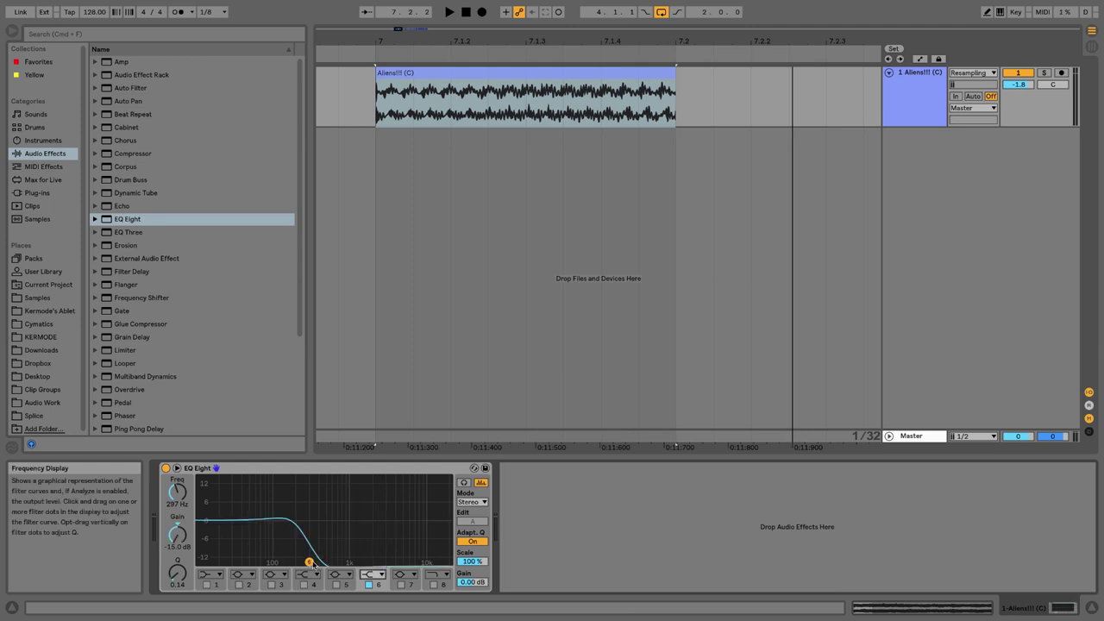
mouse_move(309, 558)
mouse_down()
mouse_move(304, 483)
mouse_move(311, 554)
mouse_up()
click(371, 574)
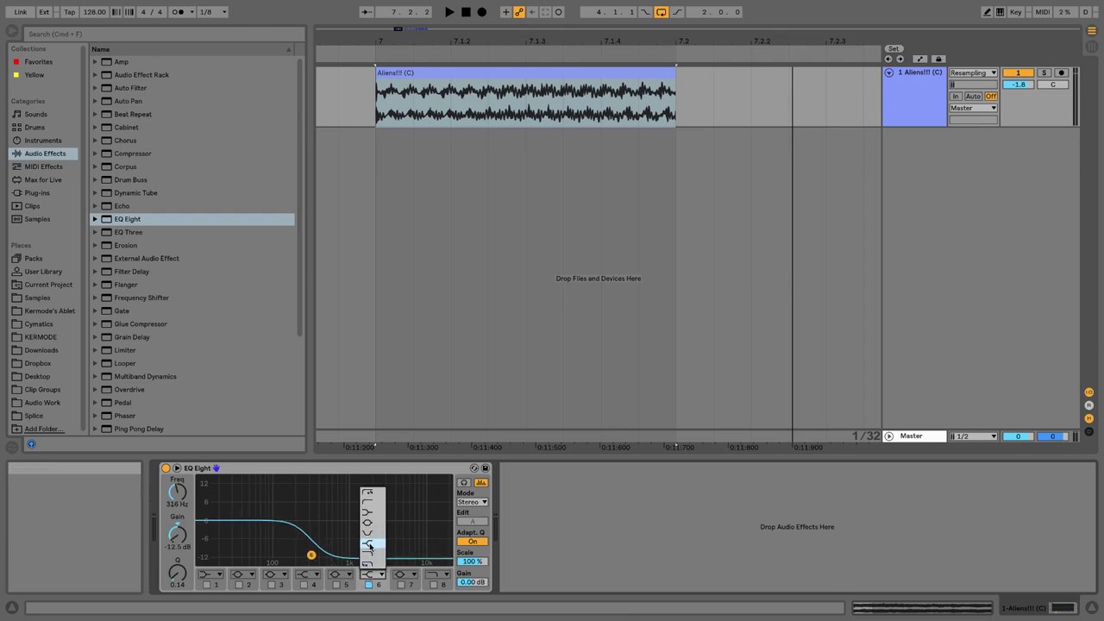
click(368, 512)
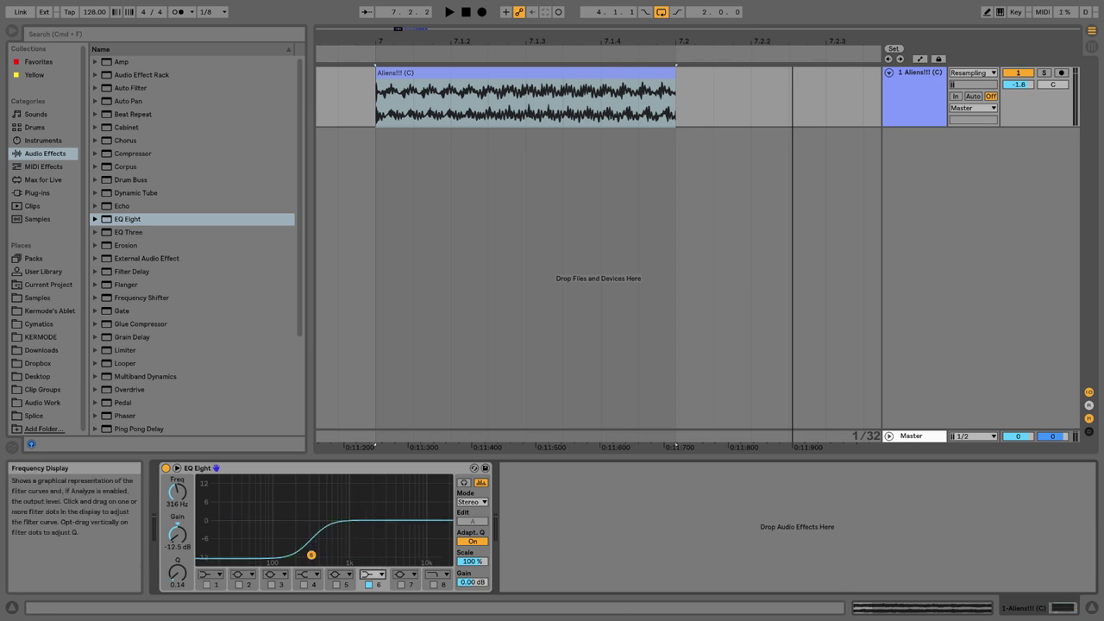
- Set band 6 to 323 Hz with -13.5 dB gain, and remove EQ Eight from the track
mouse_move(312, 554)
mouse_down()
mouse_move(308, 488)
mouse_move(313, 559)
mouse_up()
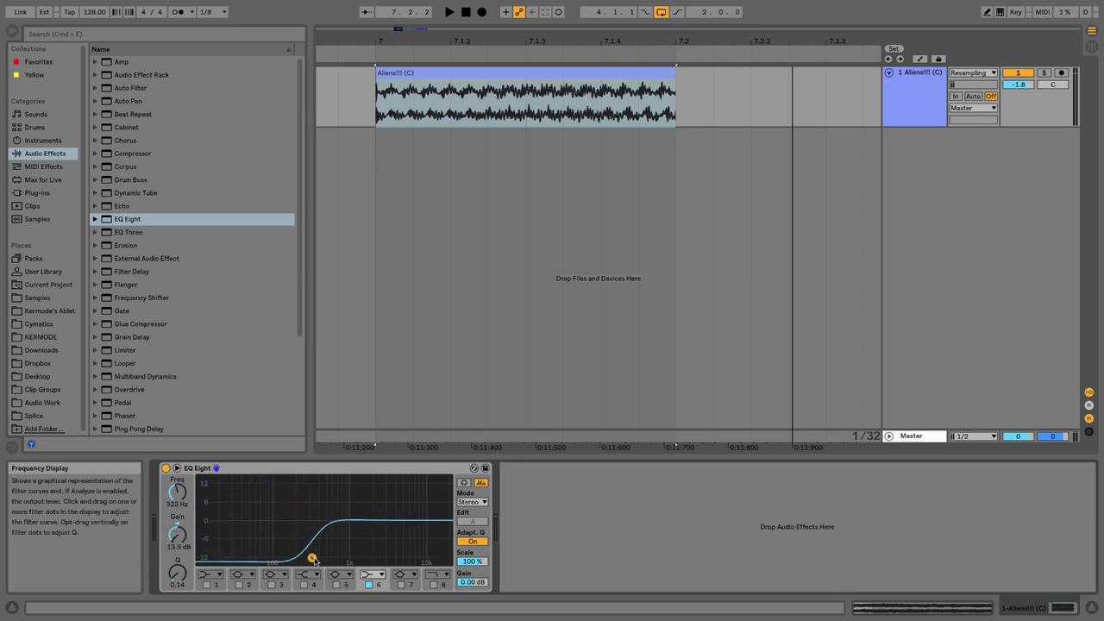
click(320, 468)
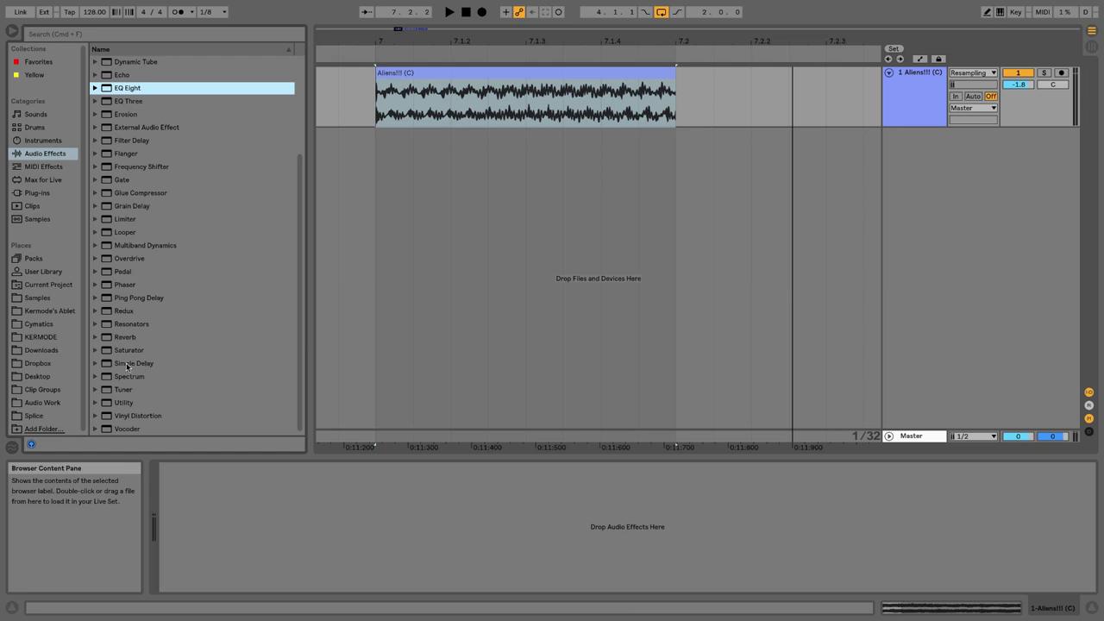
- Load Simple Delay onto the Aliens!!! (C) track and audition the percussion clips starting from clip 2 at bar 7.3
drag(127, 366, 254, 512)
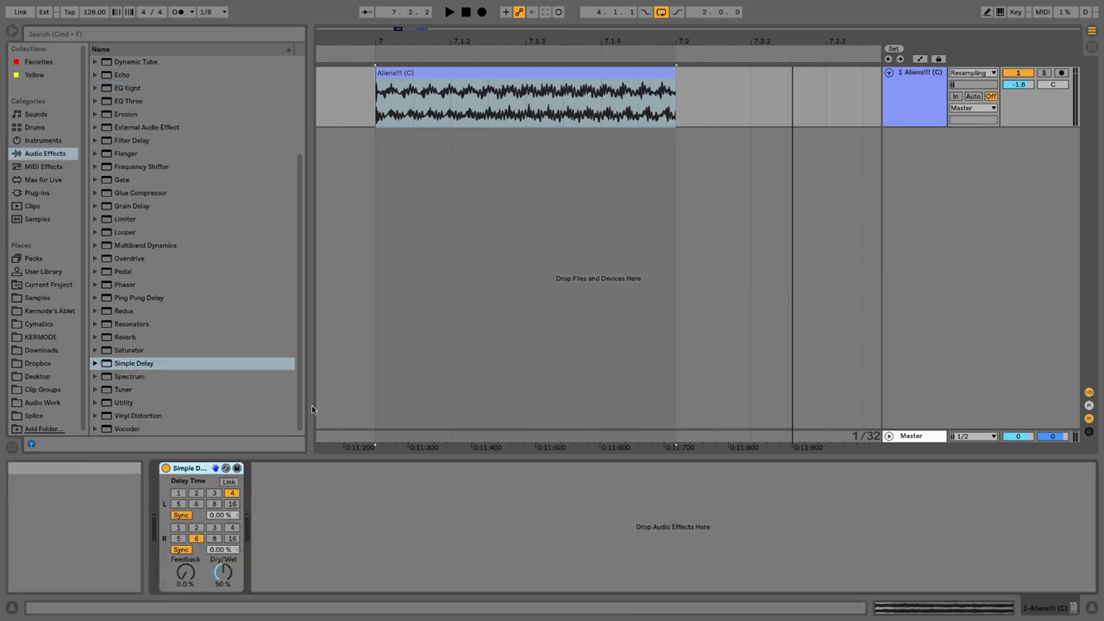
drag(681, 41, 363, 17)
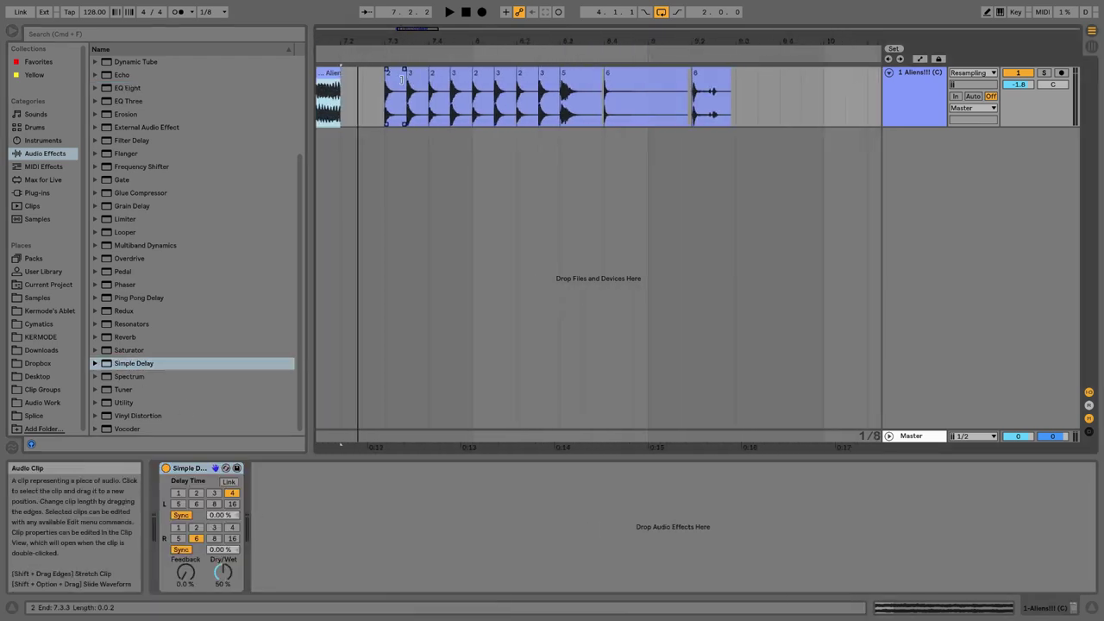
click(402, 79)
key(space)
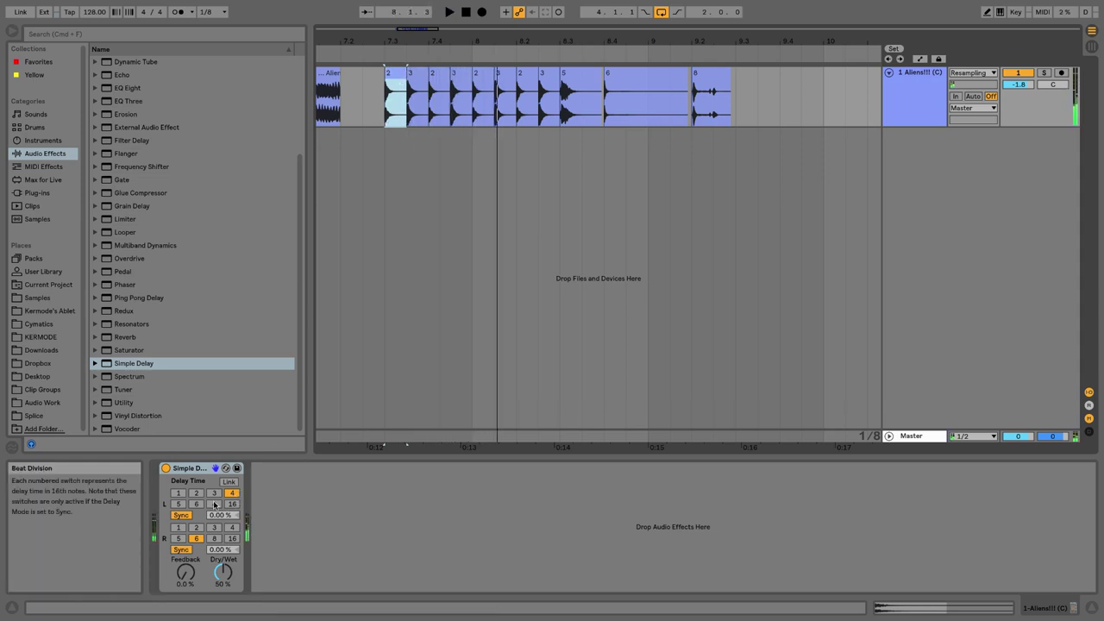
- Set Simple Delay's dry/wet mix to 49% and its feedback to 51%, auditioning the percussion
drag(186, 572, 223, 570)
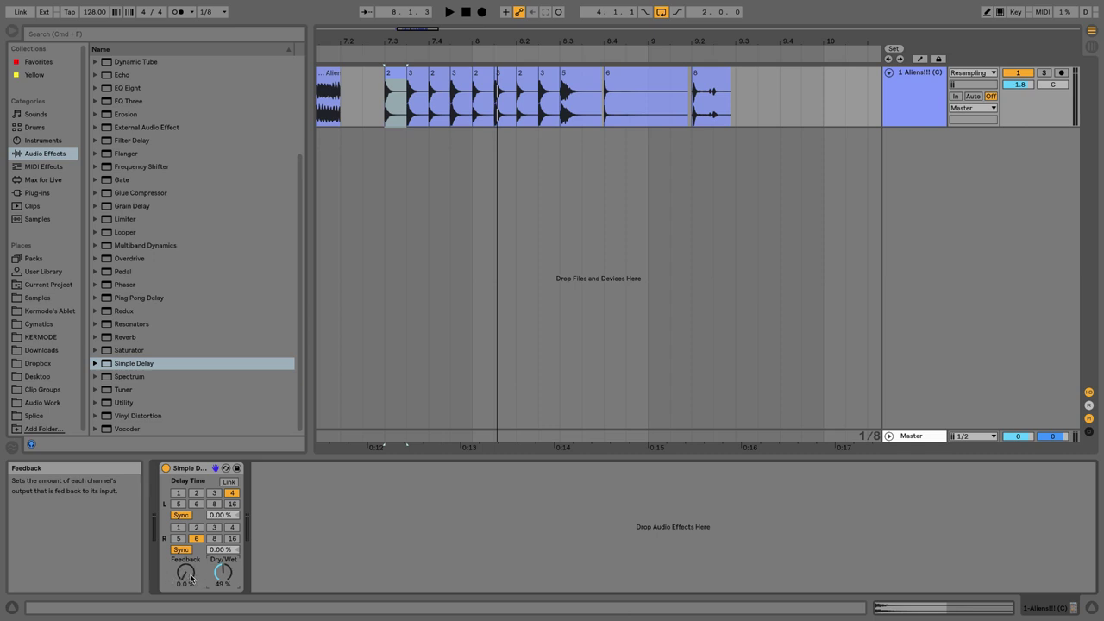
key(space)
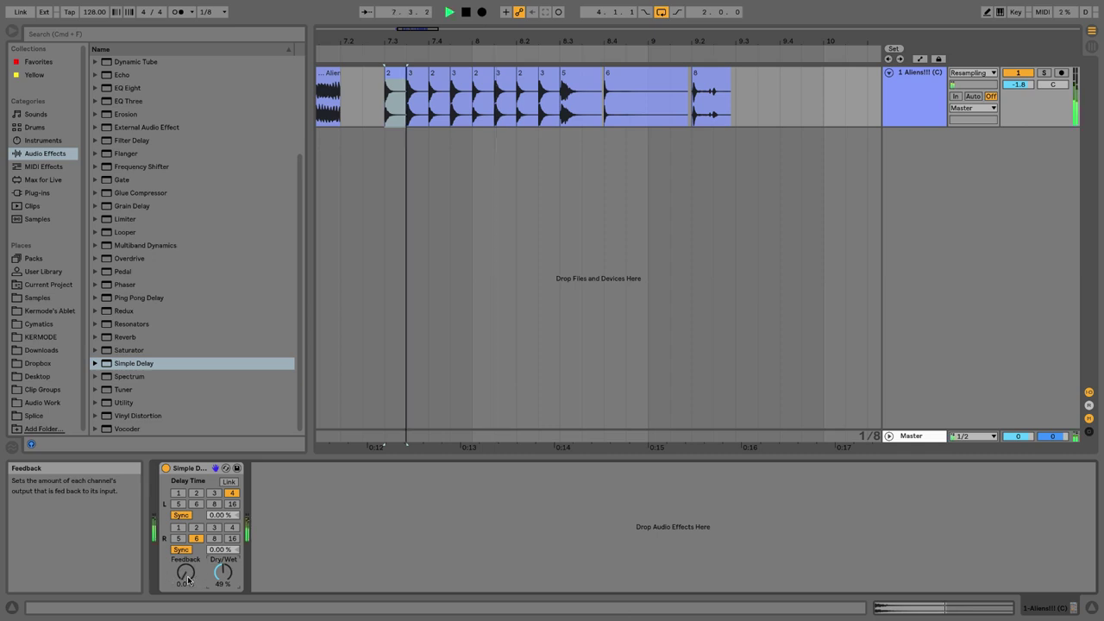
drag(188, 577, 188, 552)
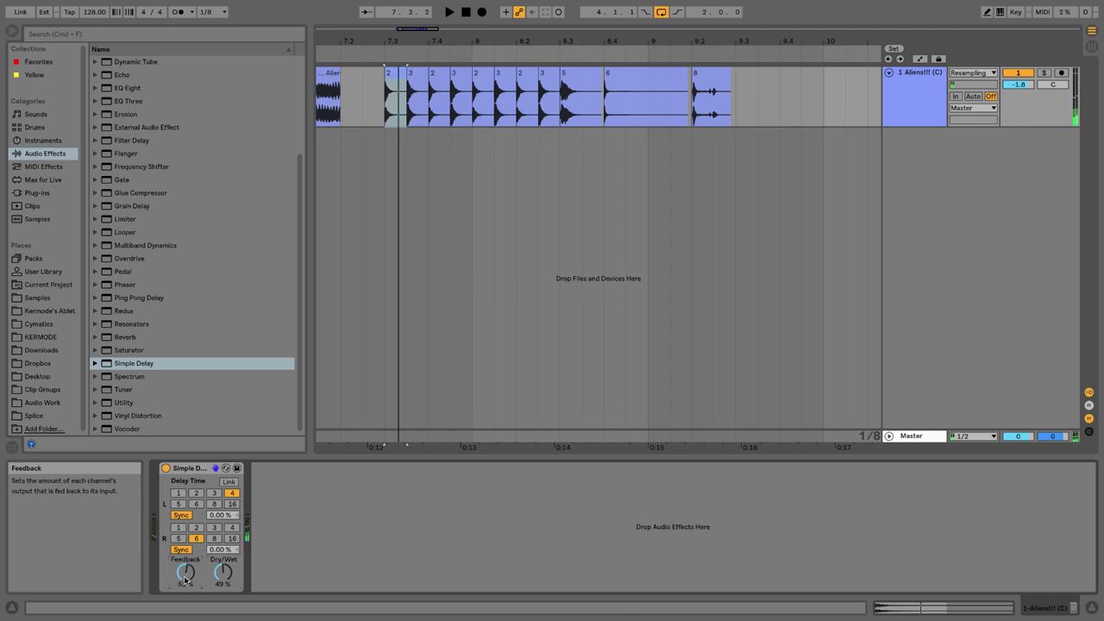
- Set the left delay time to 2 sixteenths and the right to 1, then 3 sixteenths, while auditioning the percussion
click(196, 492)
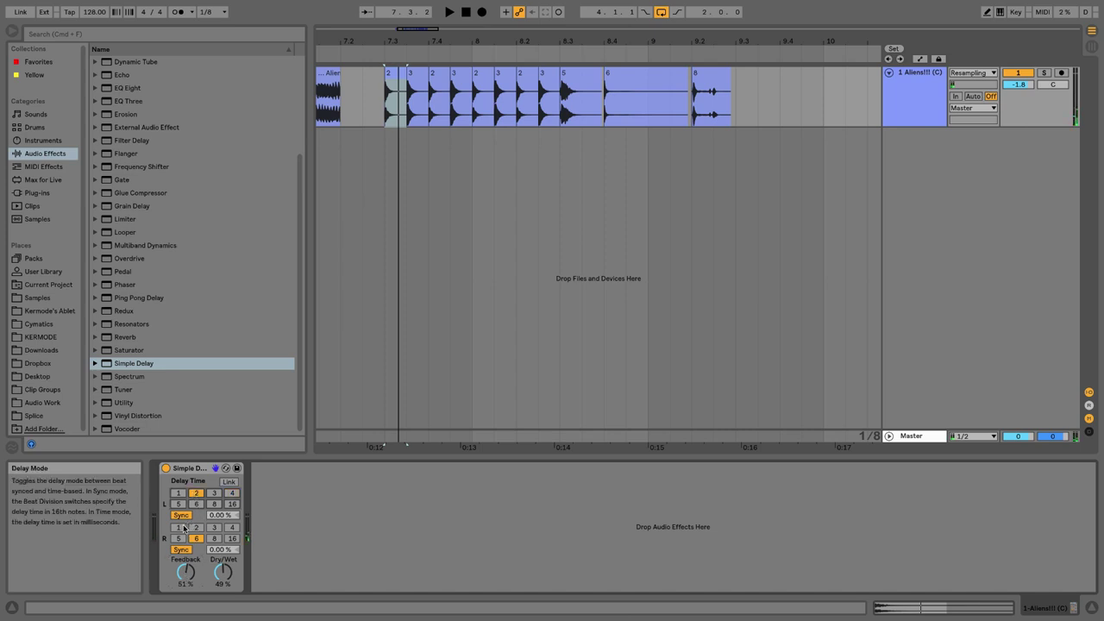
click(182, 528)
key(space)
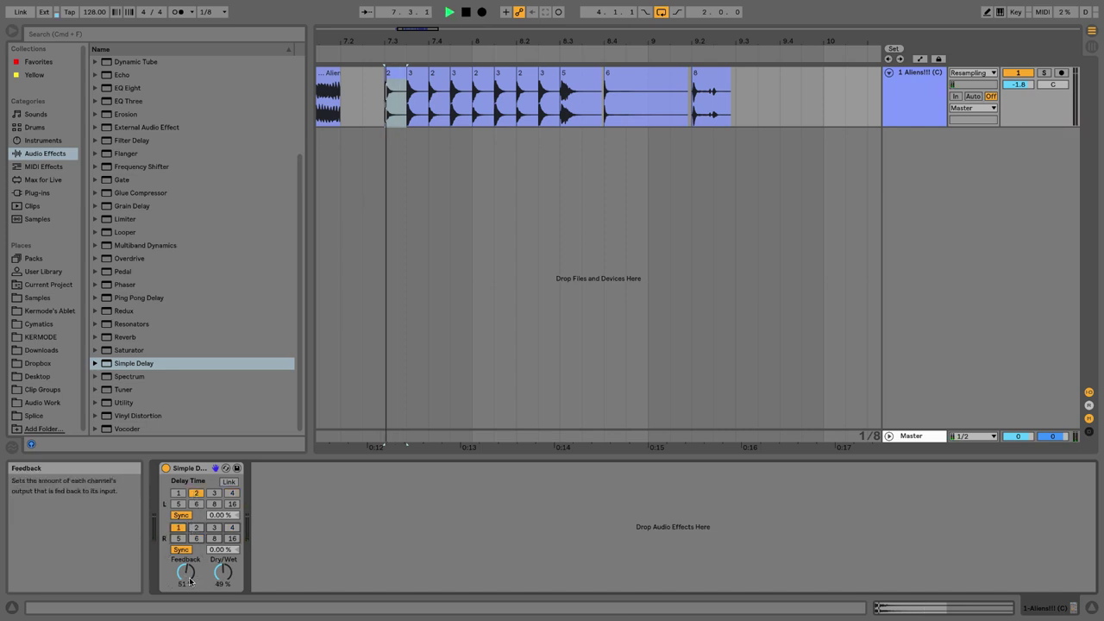
click(213, 528)
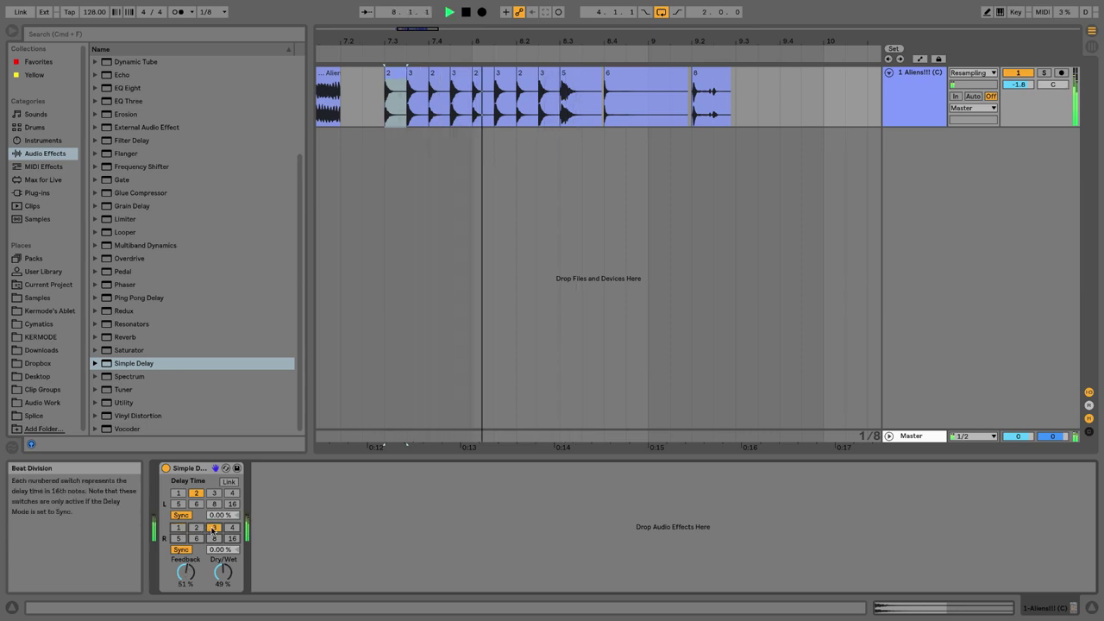
key(space)
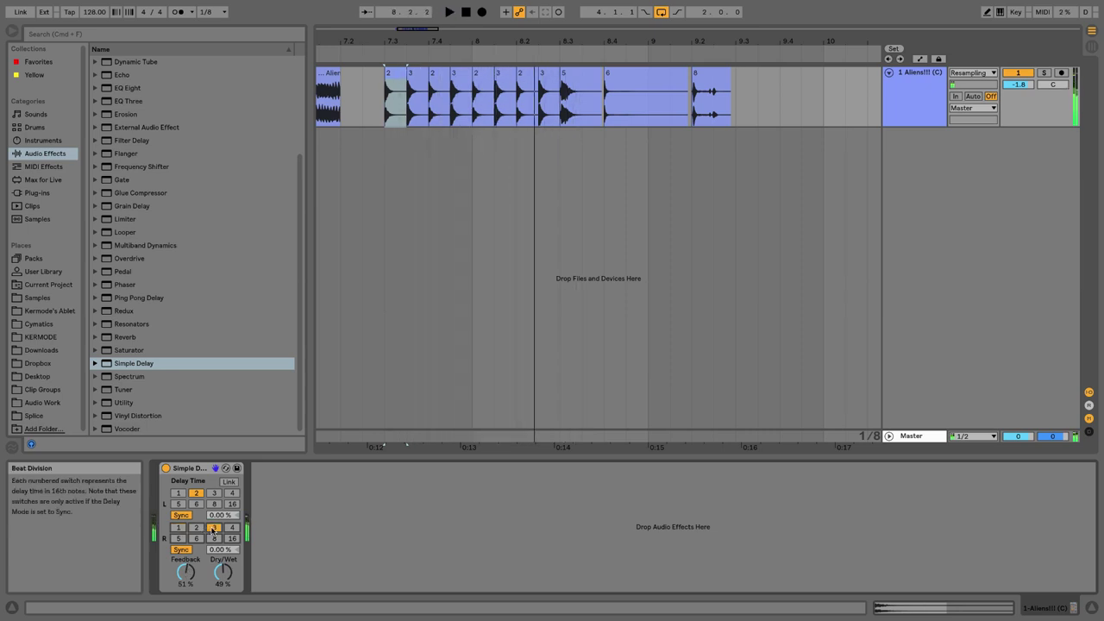
- Replace Simple Delay with a Reverb on the Aliens!!! (C) track
click(200, 473)
key(Delete)
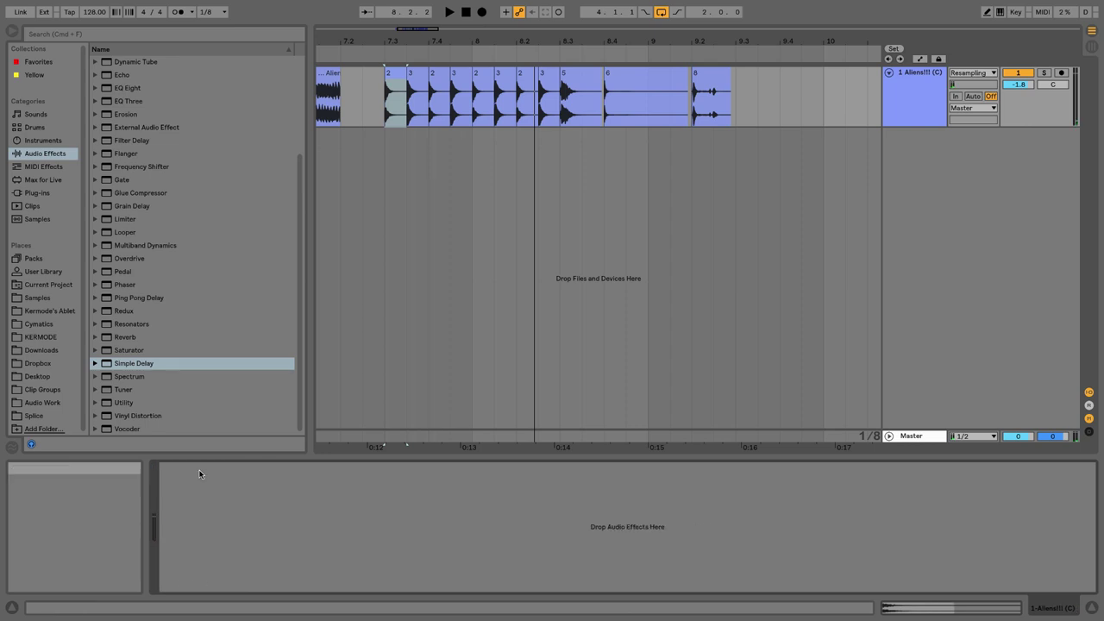
drag(118, 339, 289, 508)
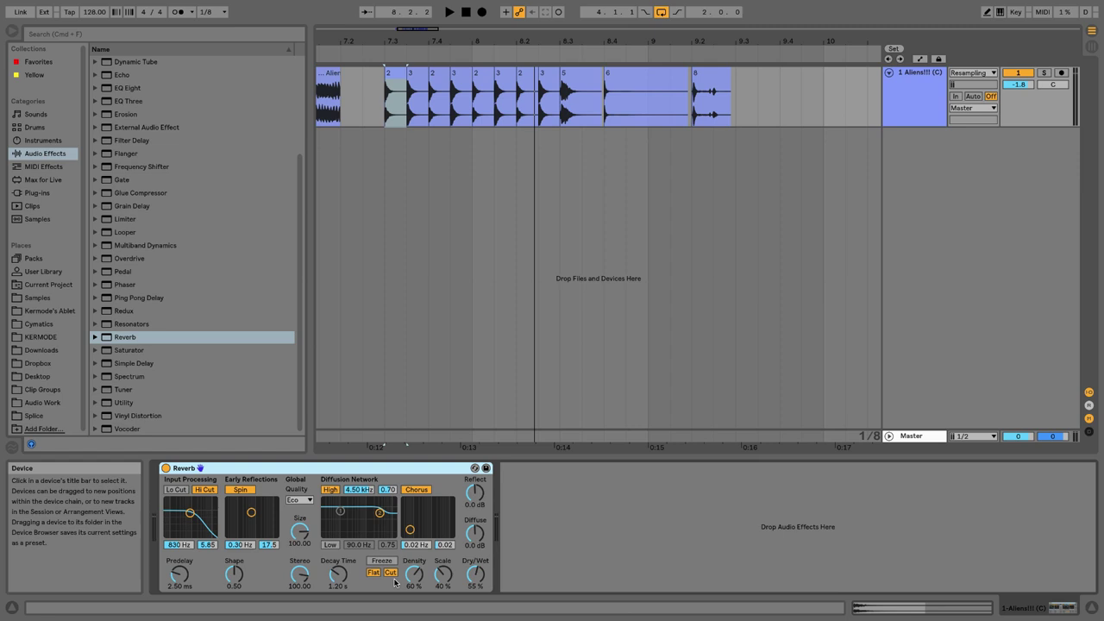
- Try Reverb decay times of 1.92 s and 33.3 s, and settle on 710 ms with a 43% dry/wet mix
key(space)
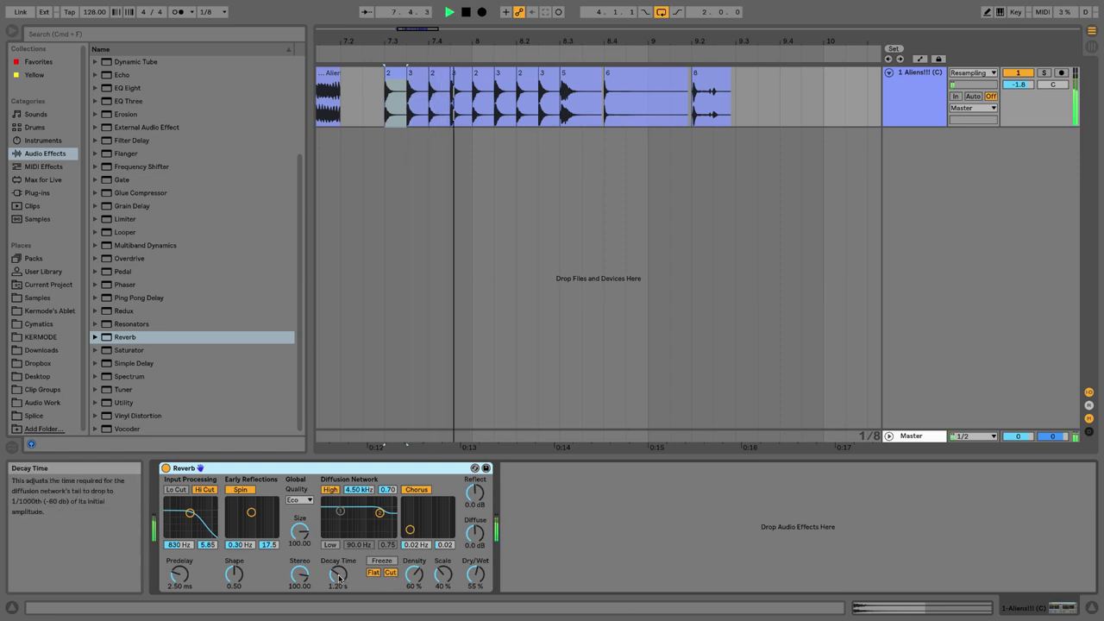
drag(338, 574, 339, 518)
key(space)
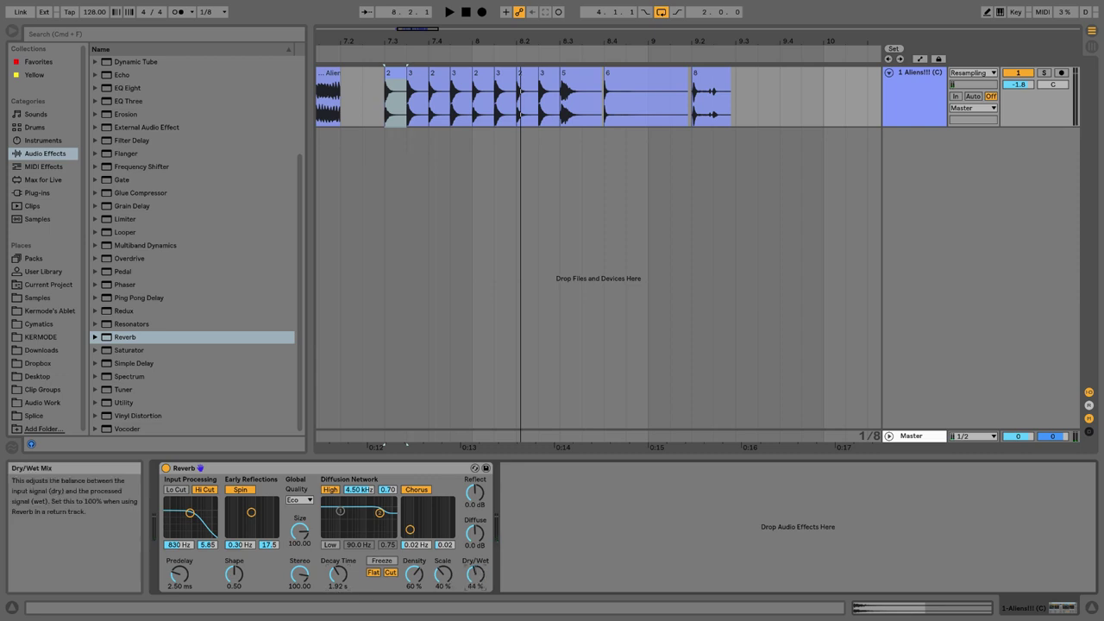
drag(338, 574, 338, 552)
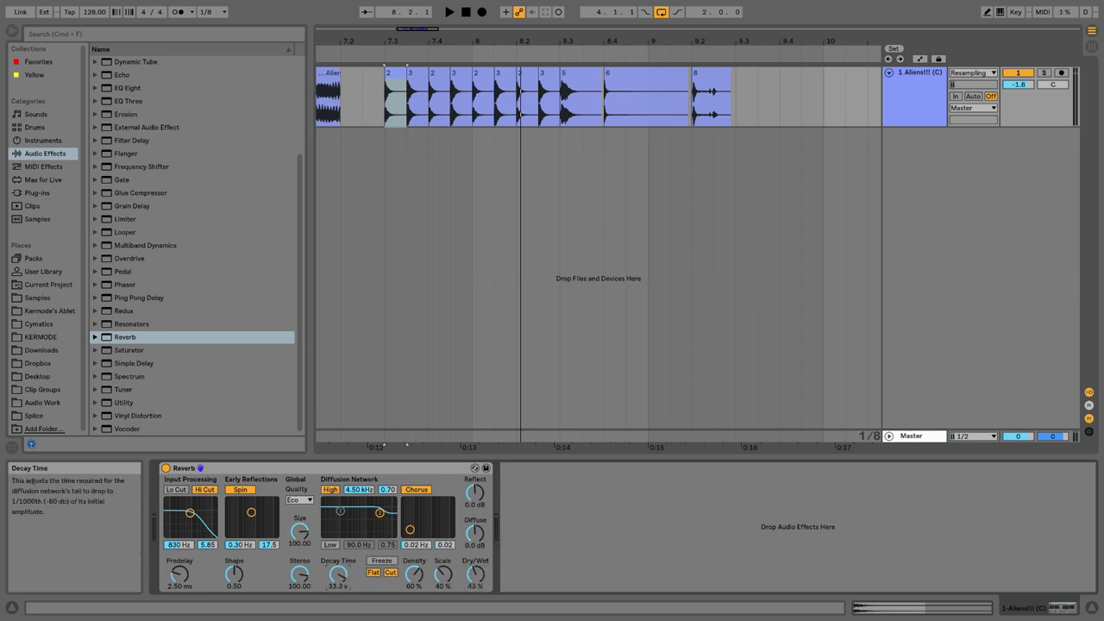
drag(338, 575, 347, 589)
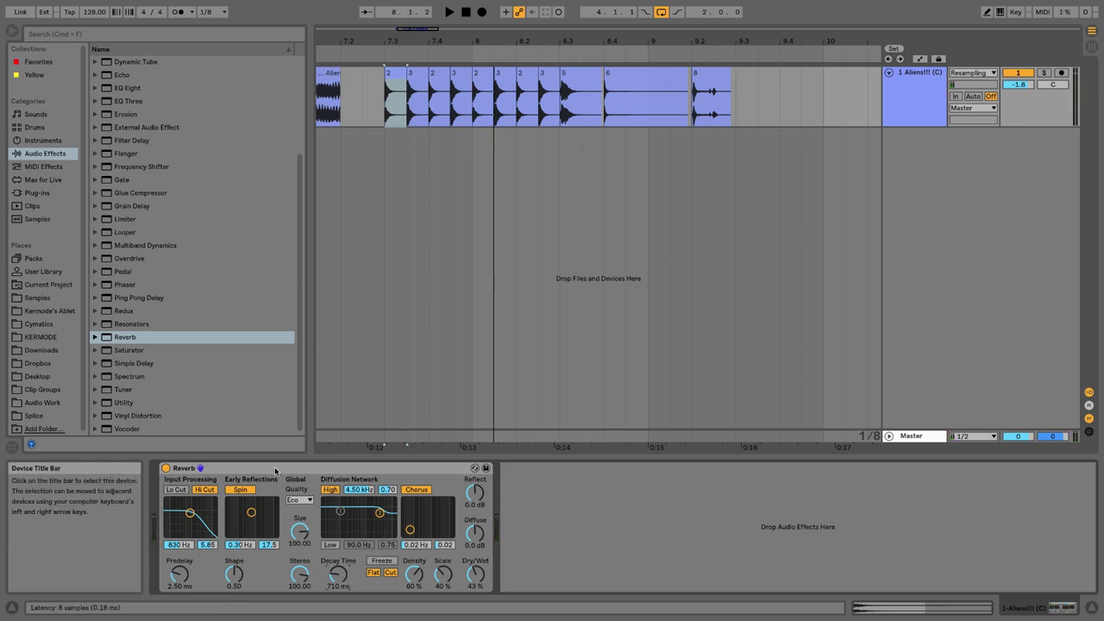
- Load Reverb's Cathedral hall preset, and replace it with the Church hall preset
click(95, 337)
click(103, 350)
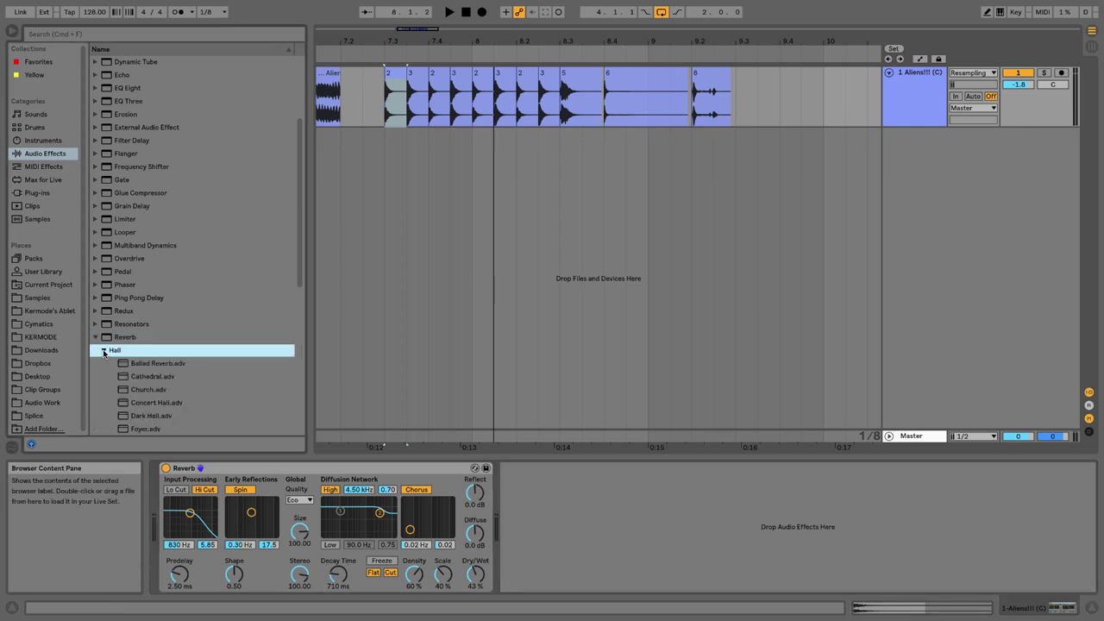
drag(147, 379, 244, 471)
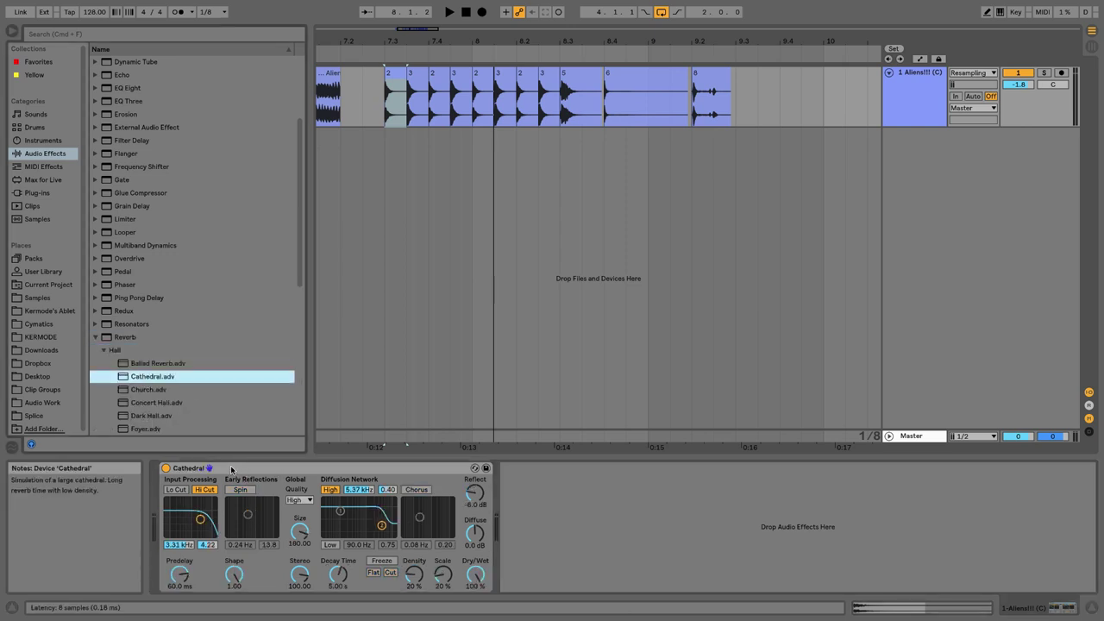
drag(153, 390, 246, 488)
- Audition the percussion with the Church reverb's dry/wet mix set to 55%, and remove the reverb from the track
key(space)
drag(475, 575, 475, 612)
key(space)
click(363, 470)
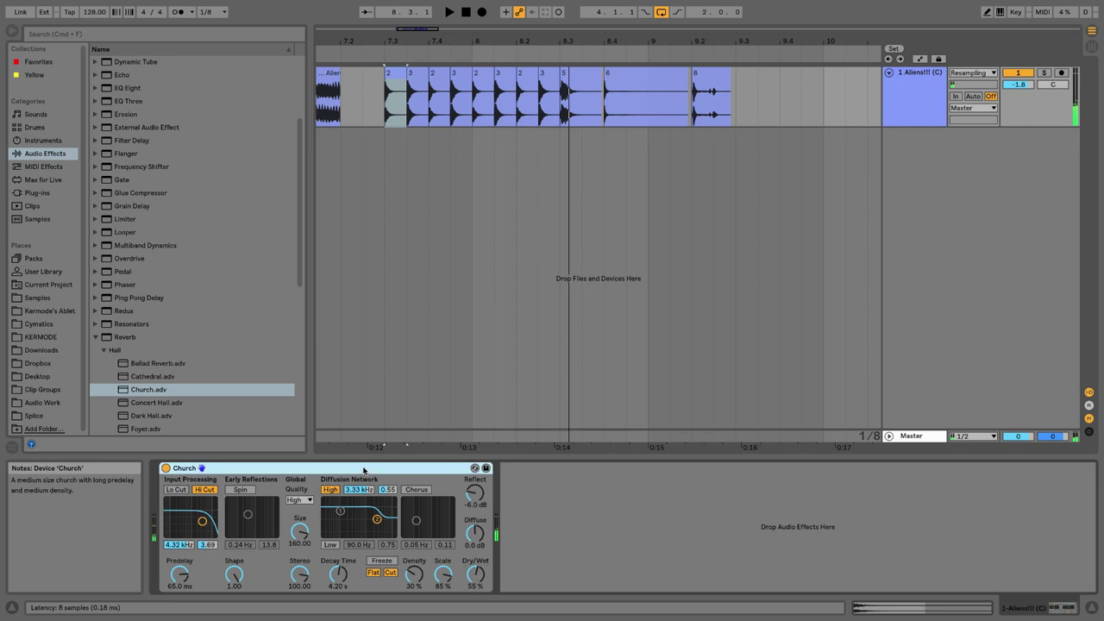
key(Delete)
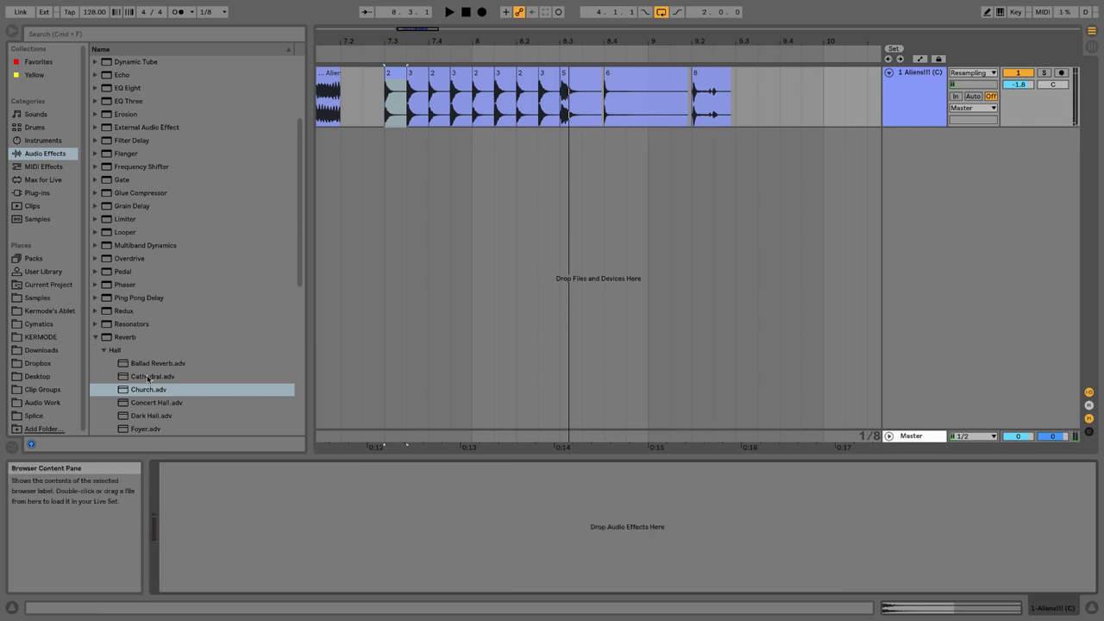
- Load the Amp effect onto the track holding the Aliens!!! (C) bass clip
click(96, 336)
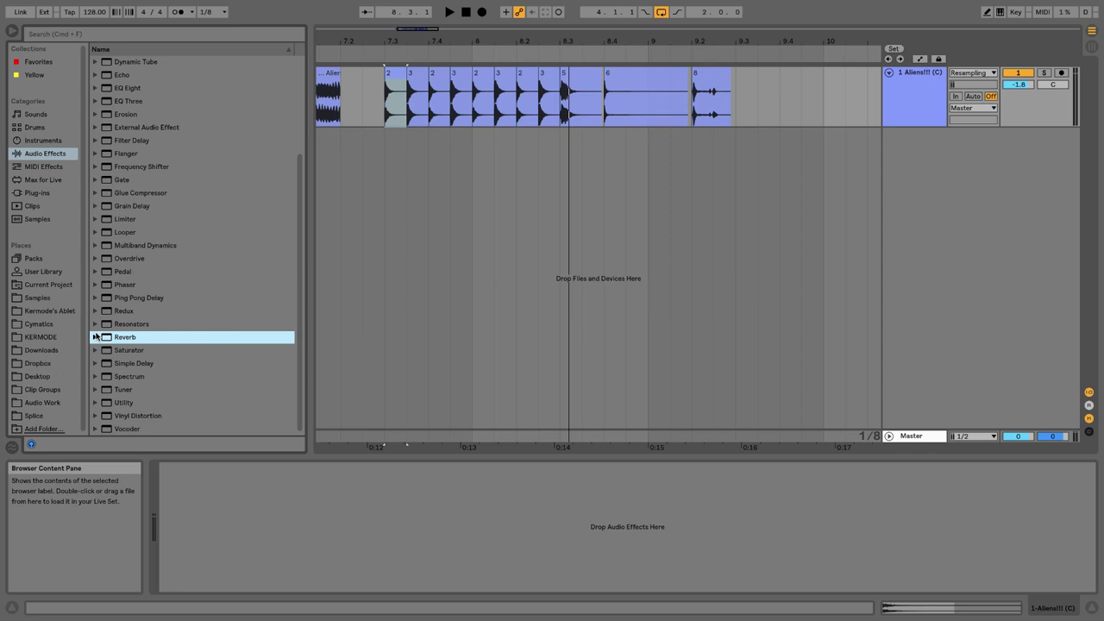
scroll(158, 206, up, 3)
click(121, 64)
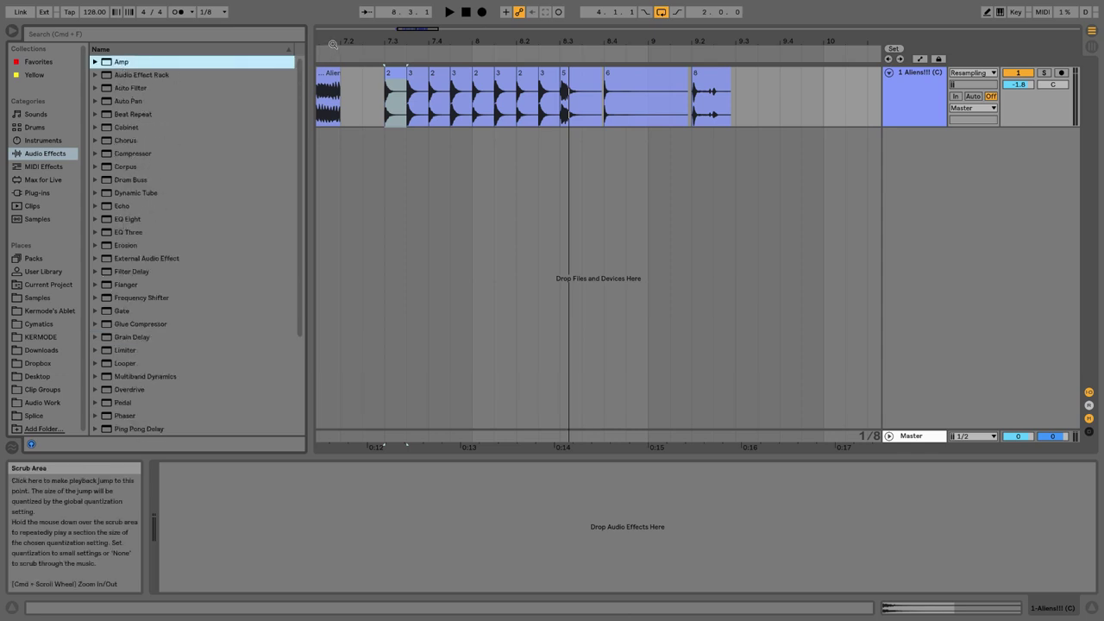
drag(334, 41, 476, 39)
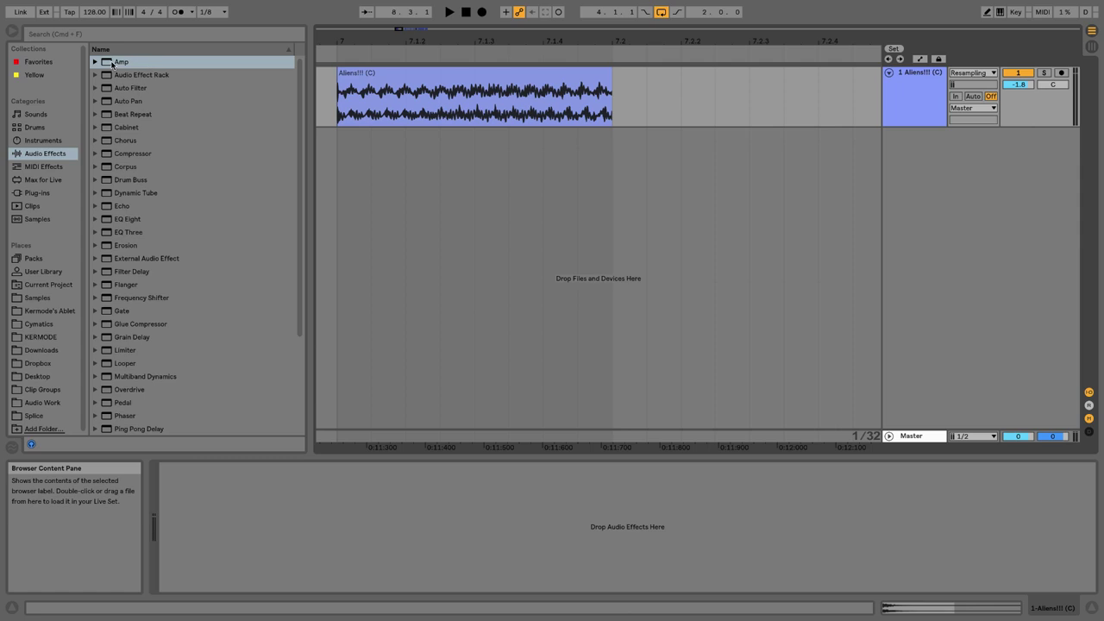
drag(112, 64, 357, 95)
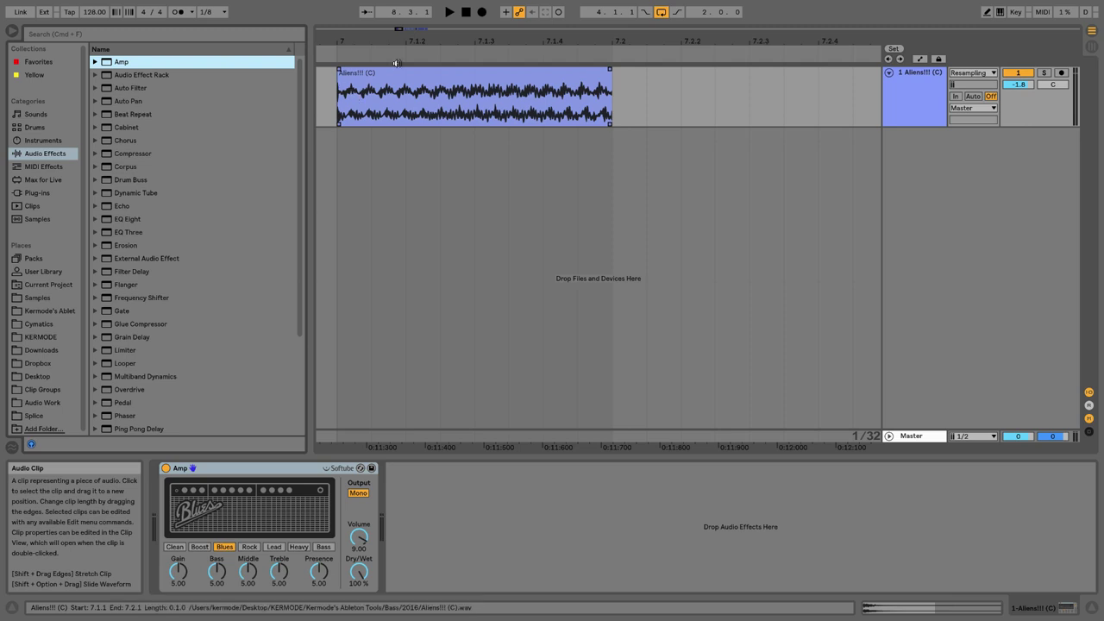
- Audition the bass clip through Amp and switch its output to Dual
key(space)
click(356, 495)
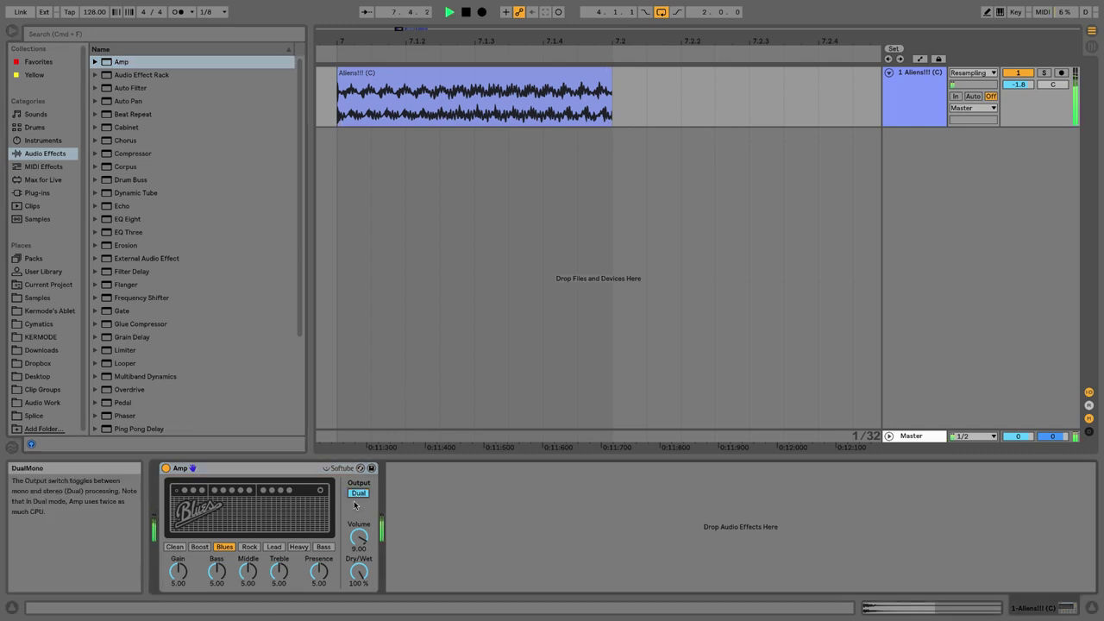
key(space)
- Audition the bass clip through the Bass, Heavy, Rock, Blues, Boost and Clean amp types
click(322, 547)
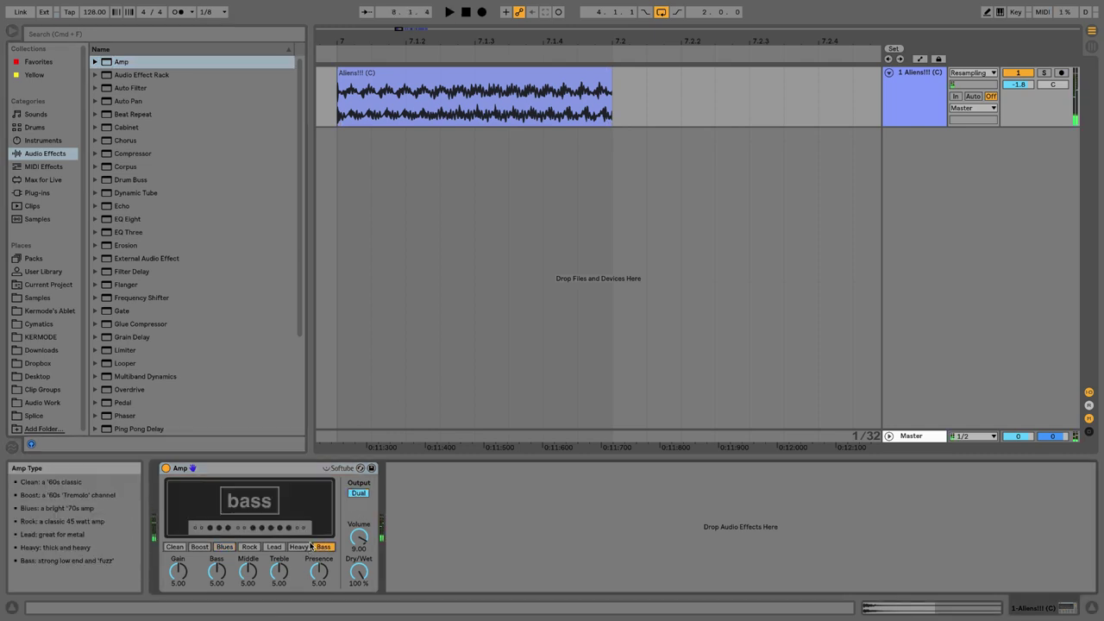
key(space)
click(298, 547)
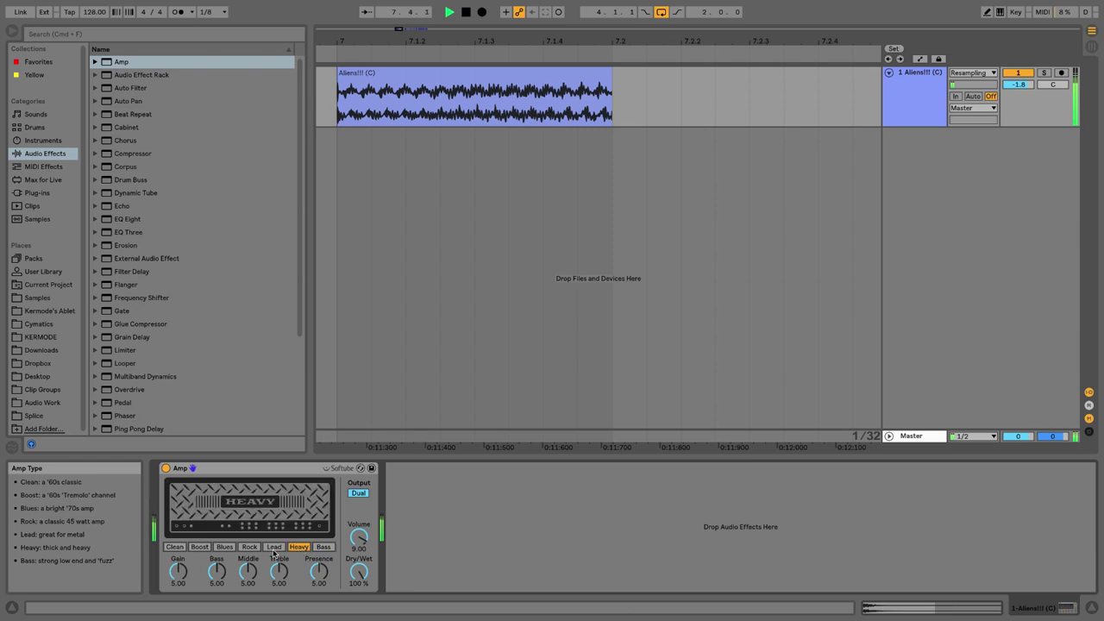
click(242, 550)
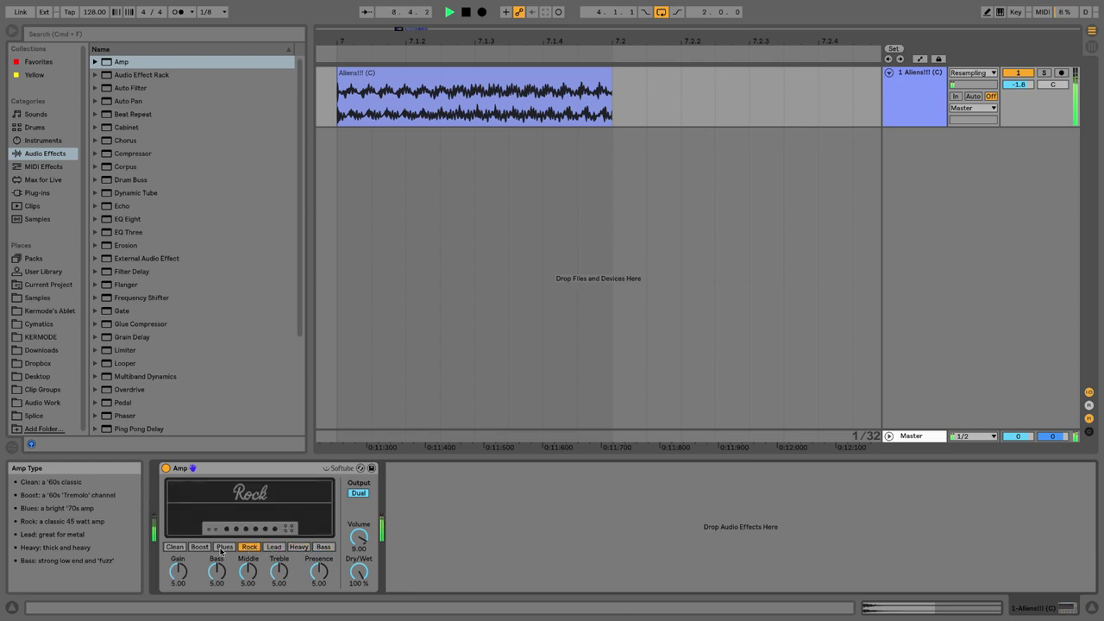
click(222, 548)
key(space)
click(199, 549)
click(174, 549)
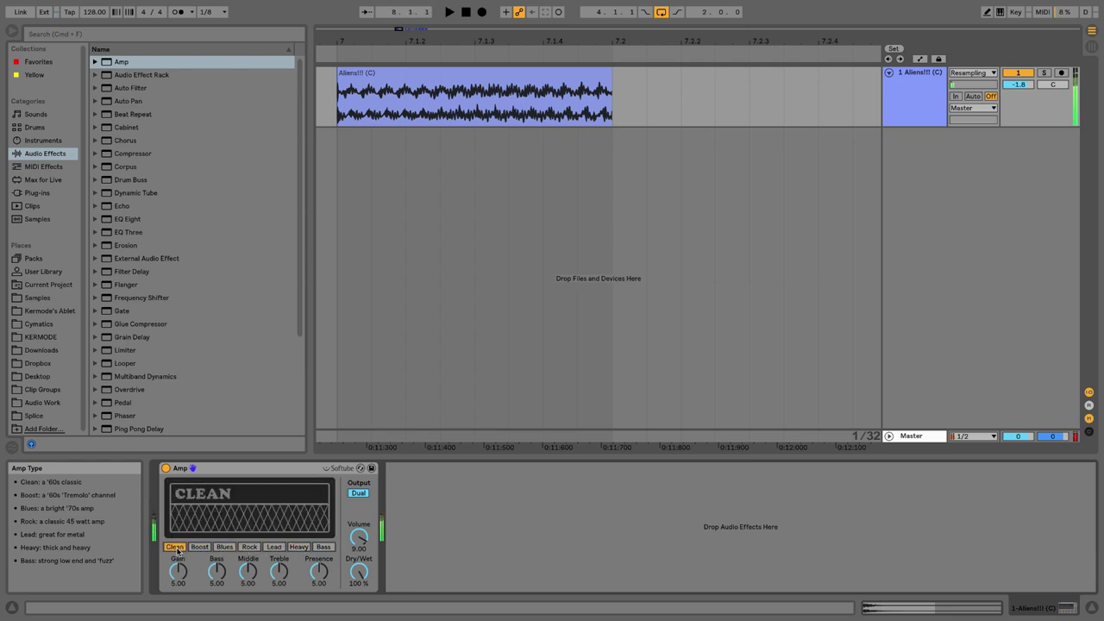
- Play the bass clip while switching Amp through Boost, Blues, Rock and Lead, ending on the Bass type
key(space)
click(199, 548)
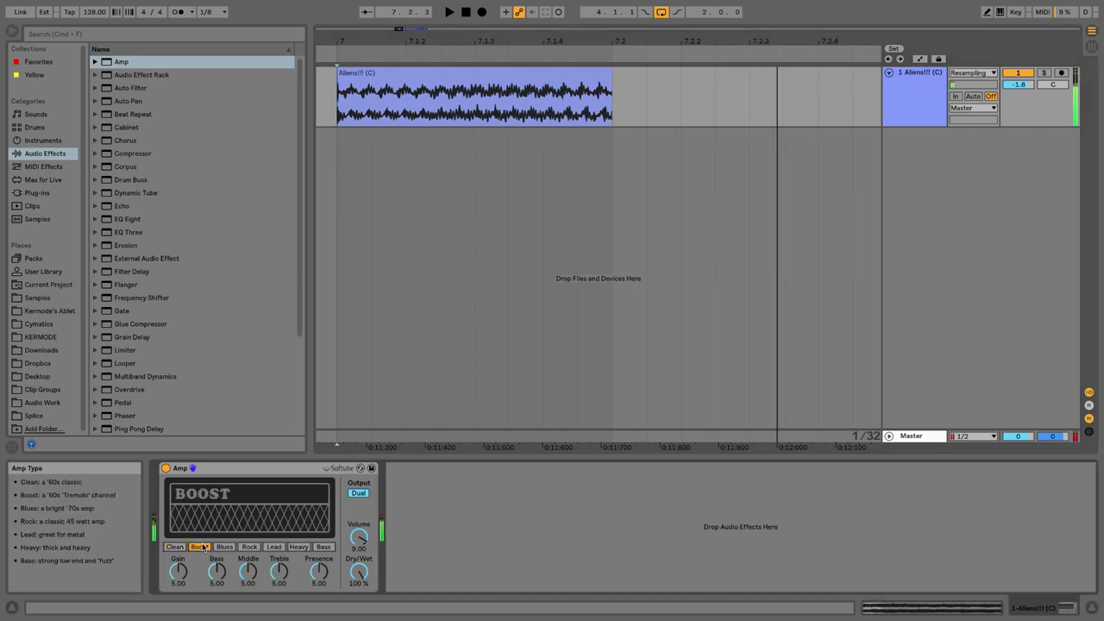
click(224, 548)
click(249, 547)
click(274, 548)
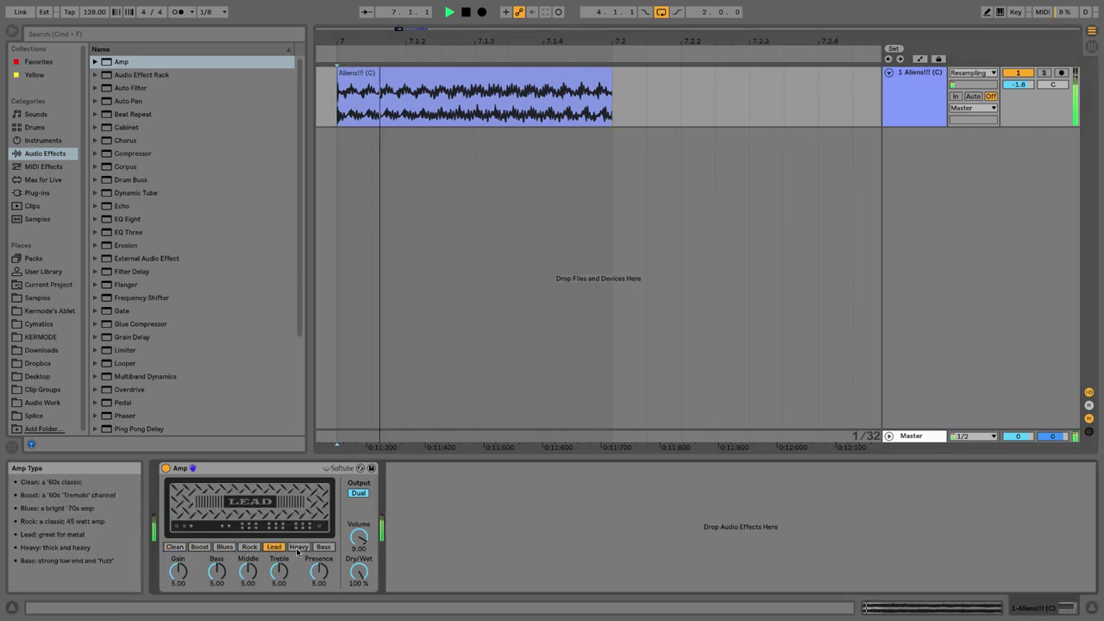
click(323, 548)
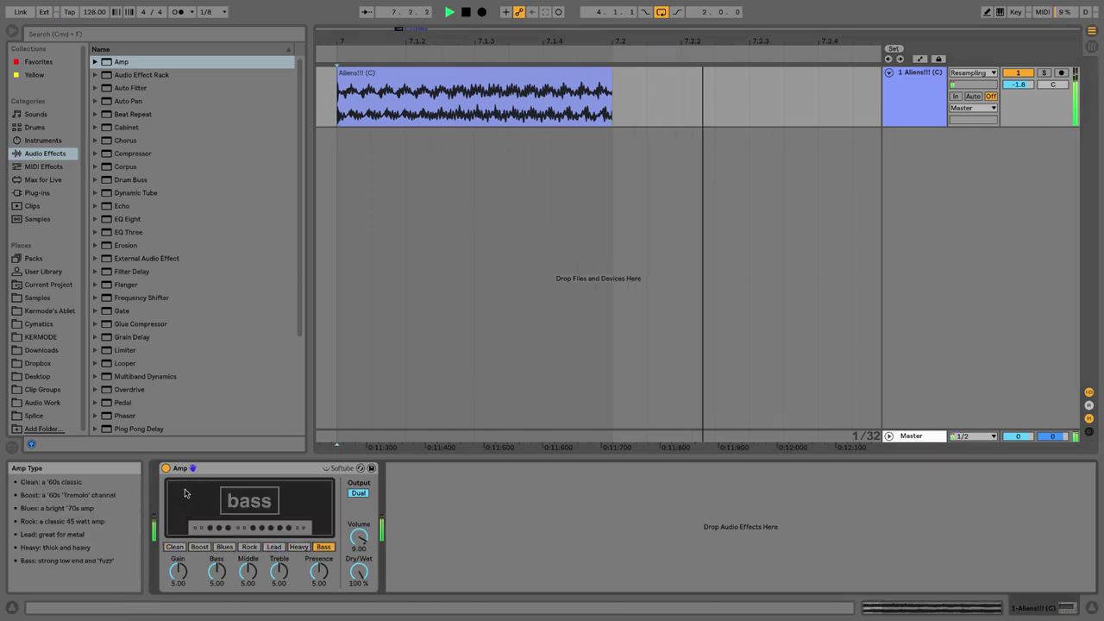
key(space)
- Load Dynamic Tube after the deactivated Amp and play the bass clip with its tube mode set to B
click(160, 194)
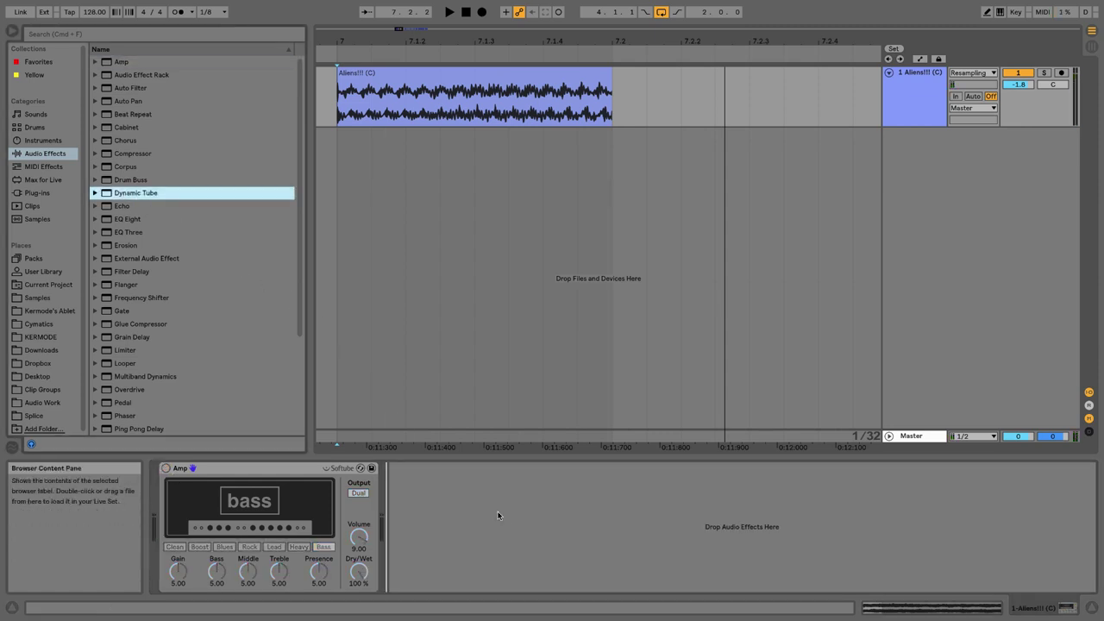
key(Return)
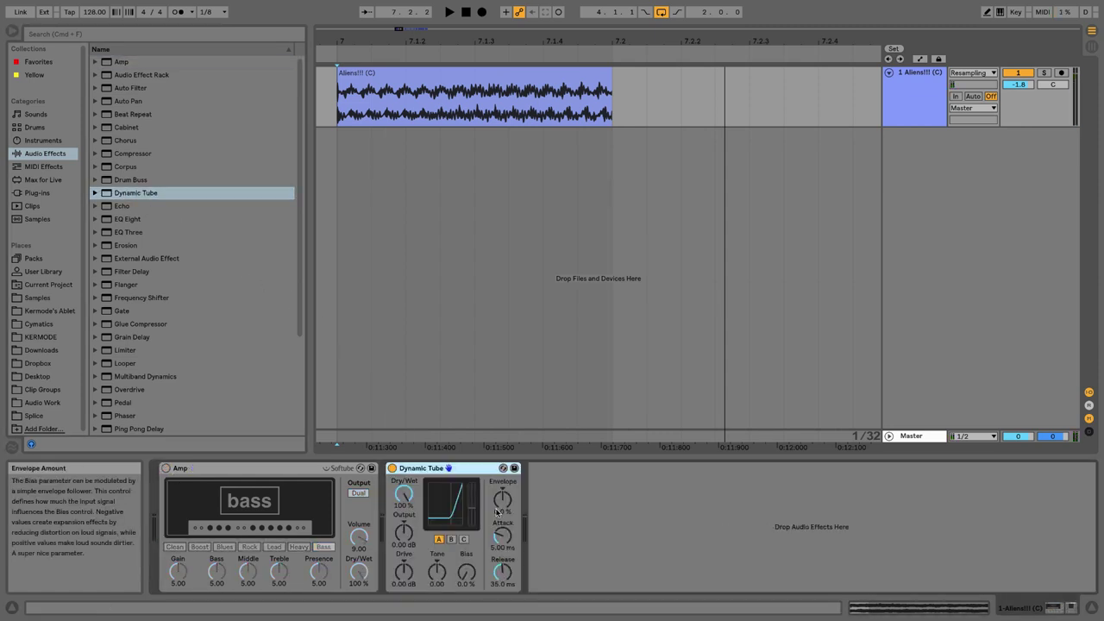
key(space)
click(452, 540)
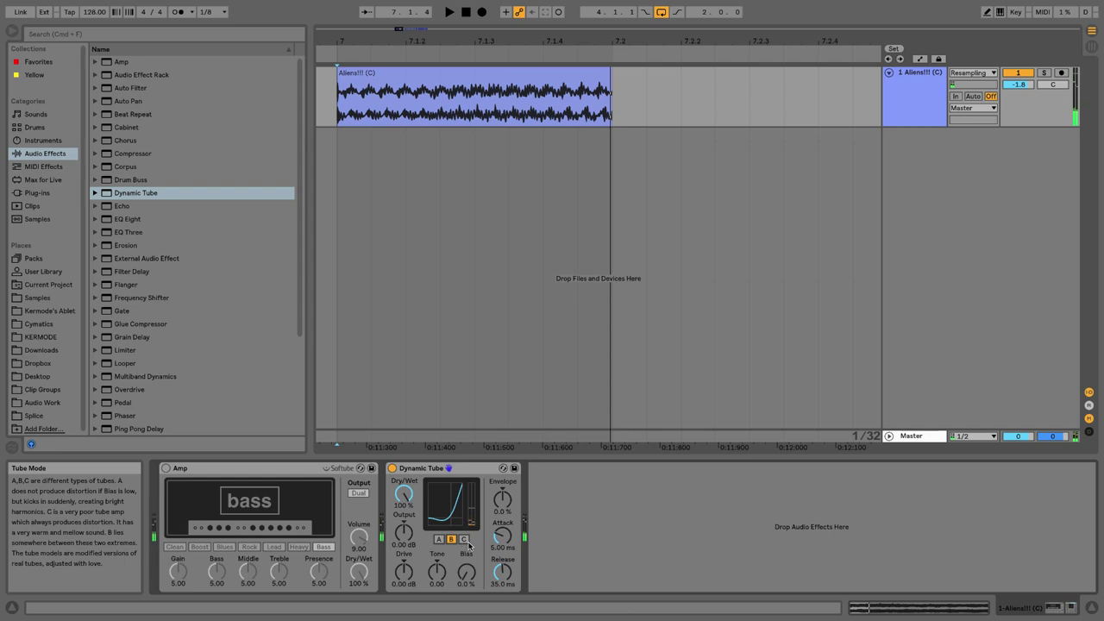
- Raise Dynamic Tube's Drive to 15 dB while auditioning the bass clip
drag(404, 571, 403, 539)
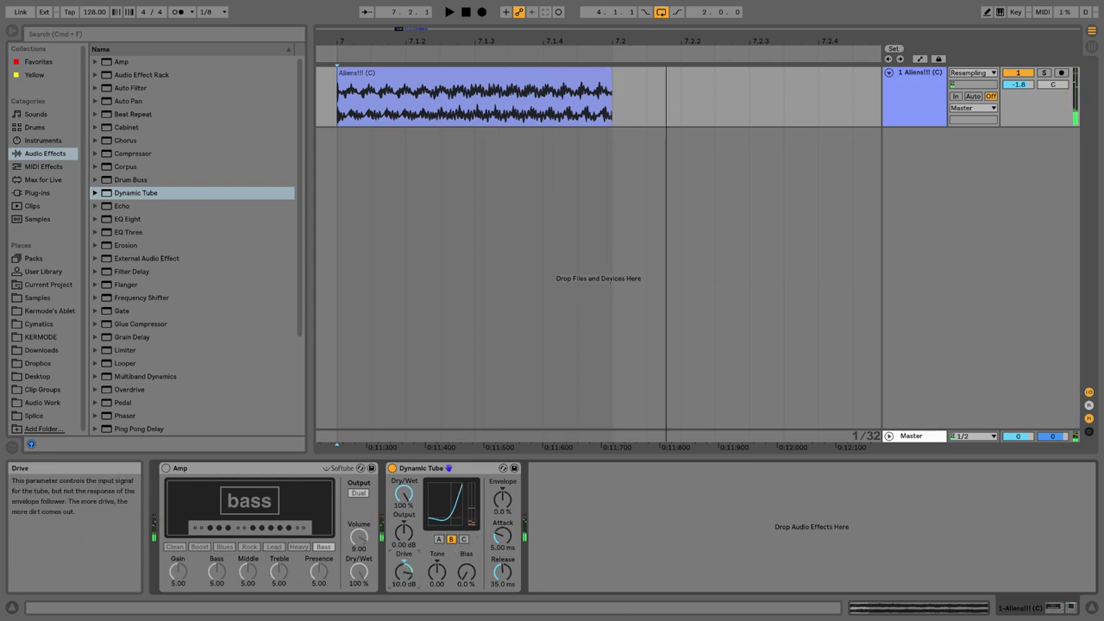
key(space)
key(space)
key(space)
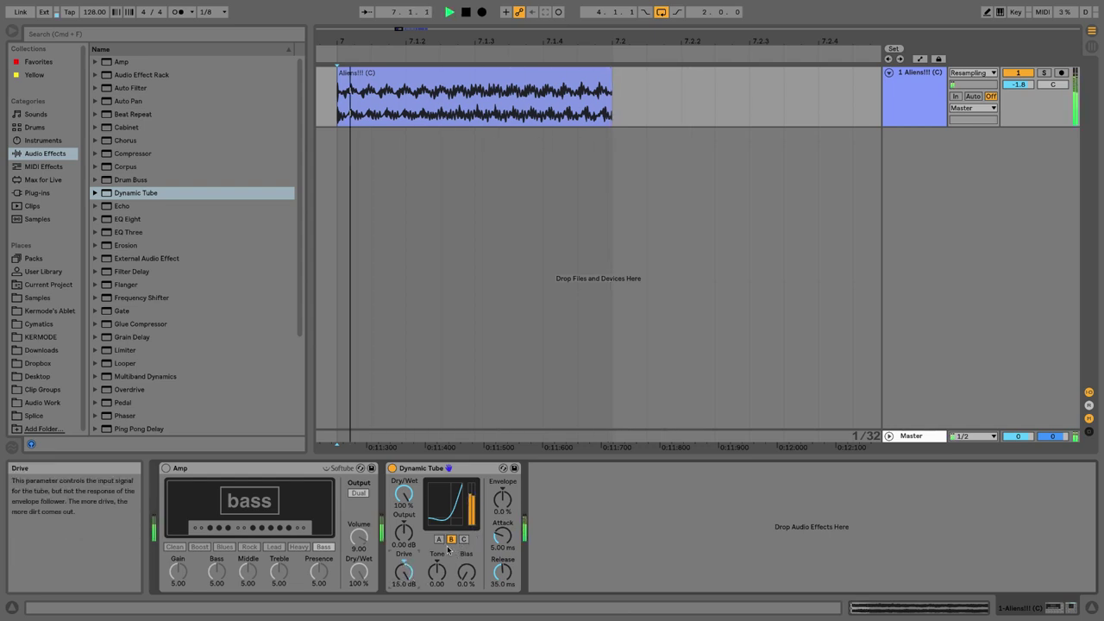
- Audition the bass clip through Dynamic Tube's C and A tube modes, ending on A
click(463, 539)
key(space)
key(space)
click(439, 539)
key(space)
key(space)
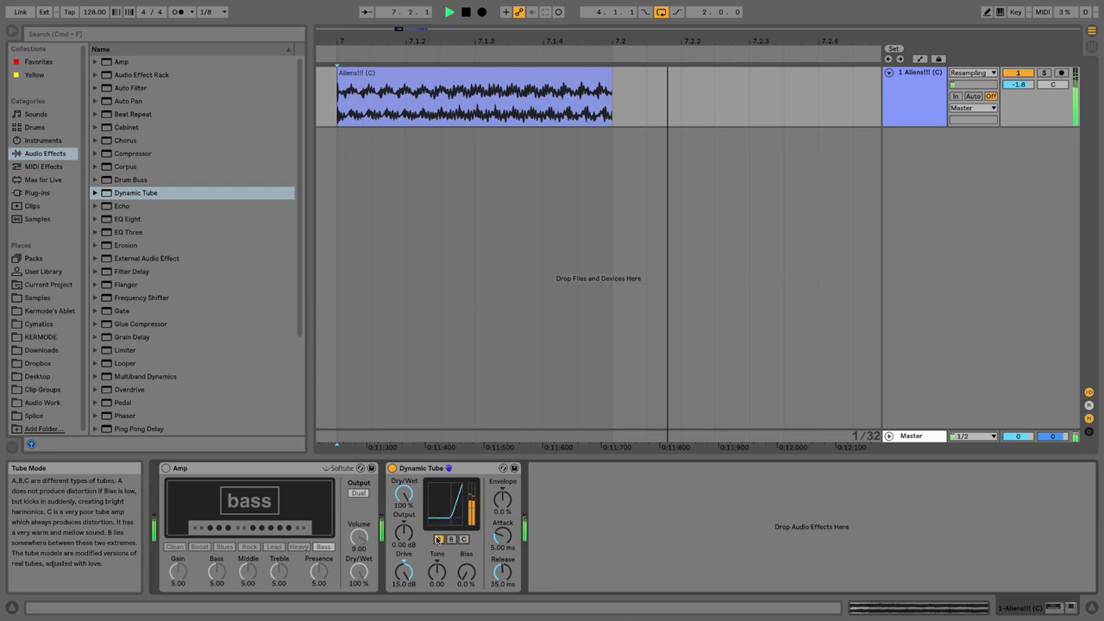
- Raise Dynamic Tube's Tone to 1.00 and play the bass clip through it
key(space)
click(437, 571)
drag(437, 571, 437, 491)
key(space)
key(space)
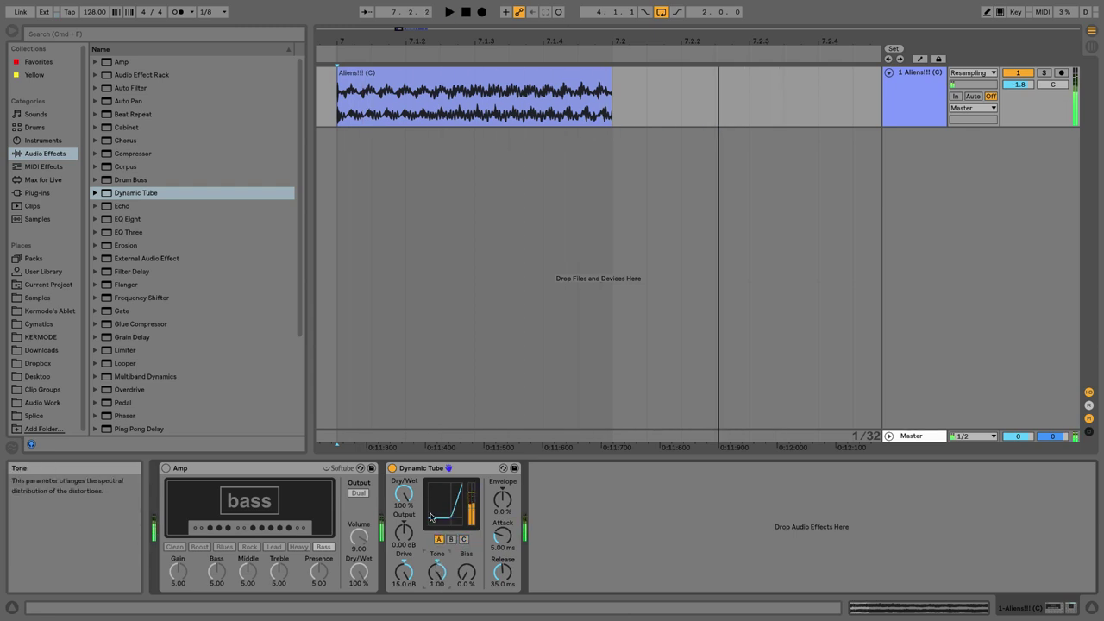
- Replay the bass clip briefly and remove Dynamic Tube from the track
key(space)
key(space)
click(425, 468)
key(Delete)
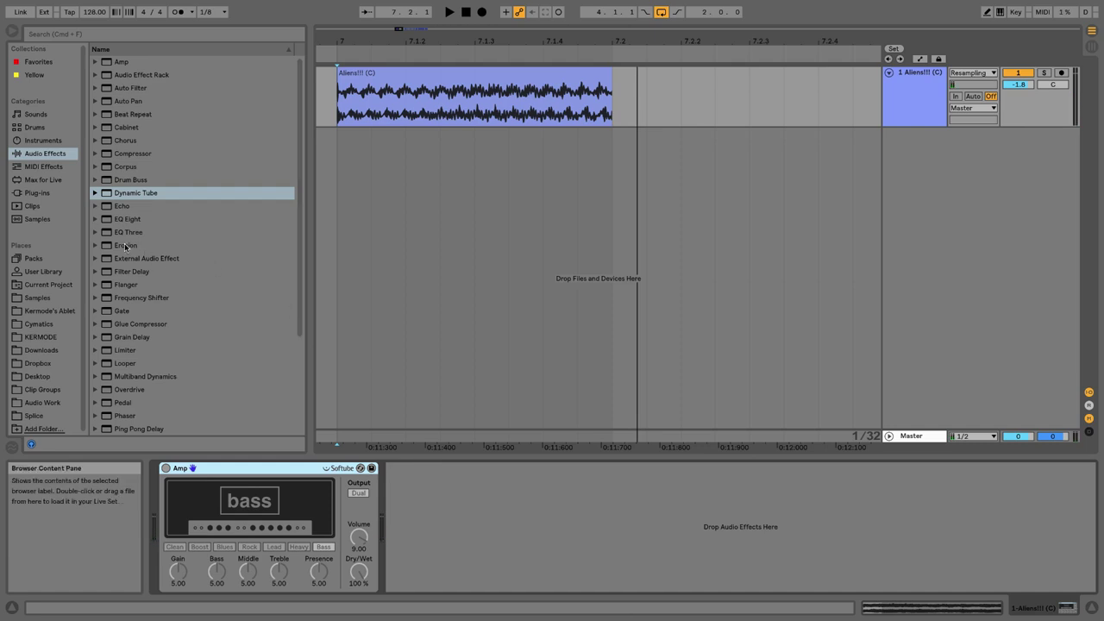
- Load Erosion after Amp and audition the bass clip with its frequency at about 4.20 kHz and amount at about 176
drag(127, 246, 410, 505)
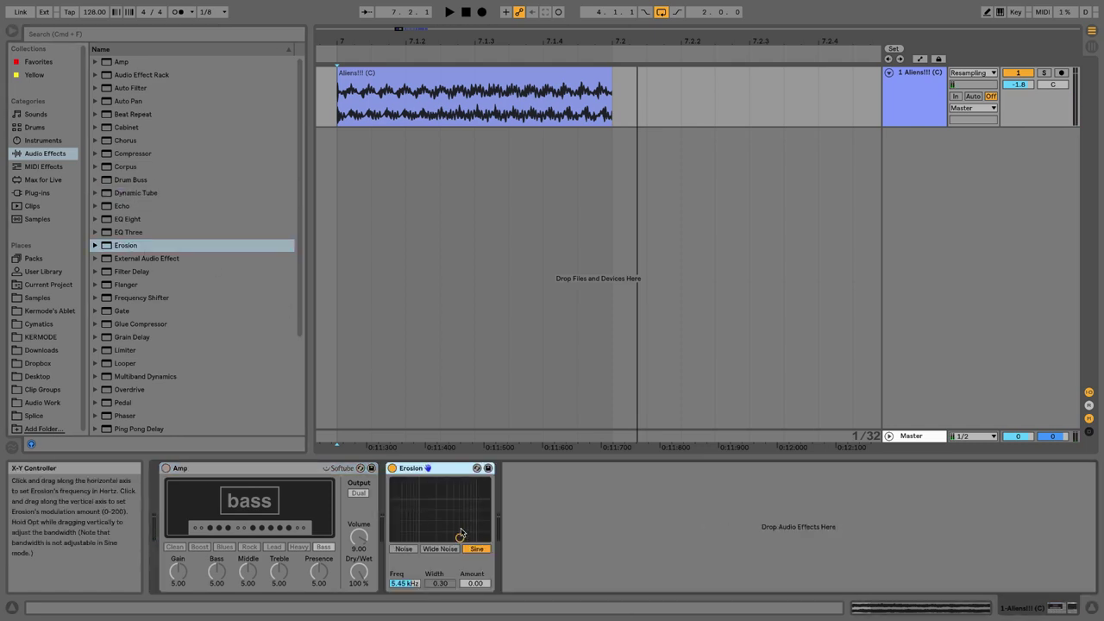
drag(461, 534, 452, 484)
key(space)
key(space)
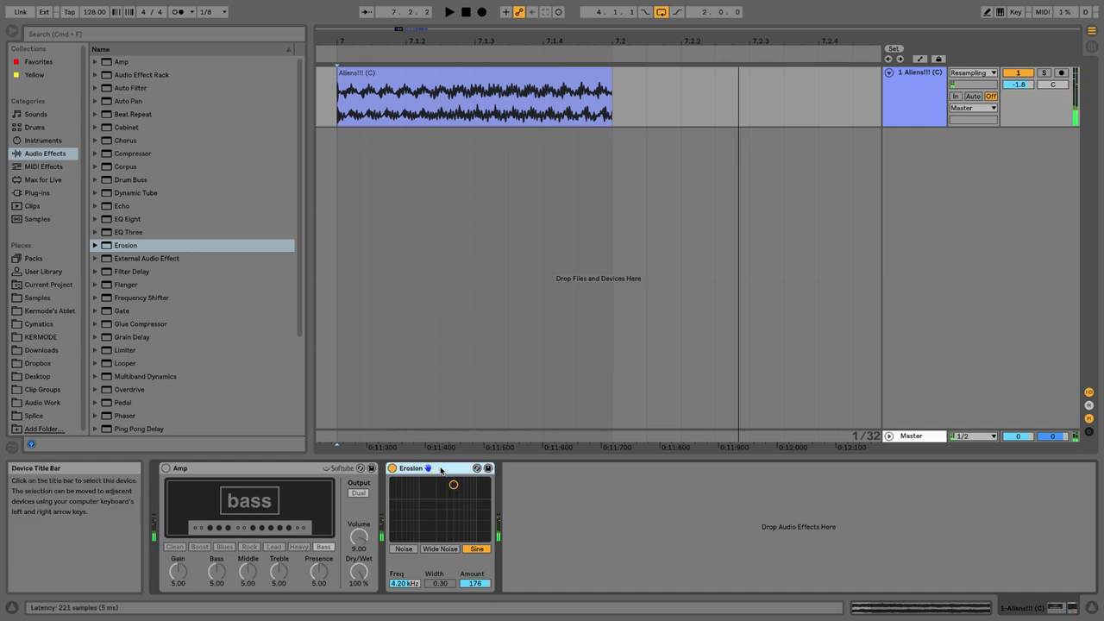
- Replace Erosion with Overdrive and play the bass clip with bandwidth at 9.00 and Drive at 100 %
key(Delete)
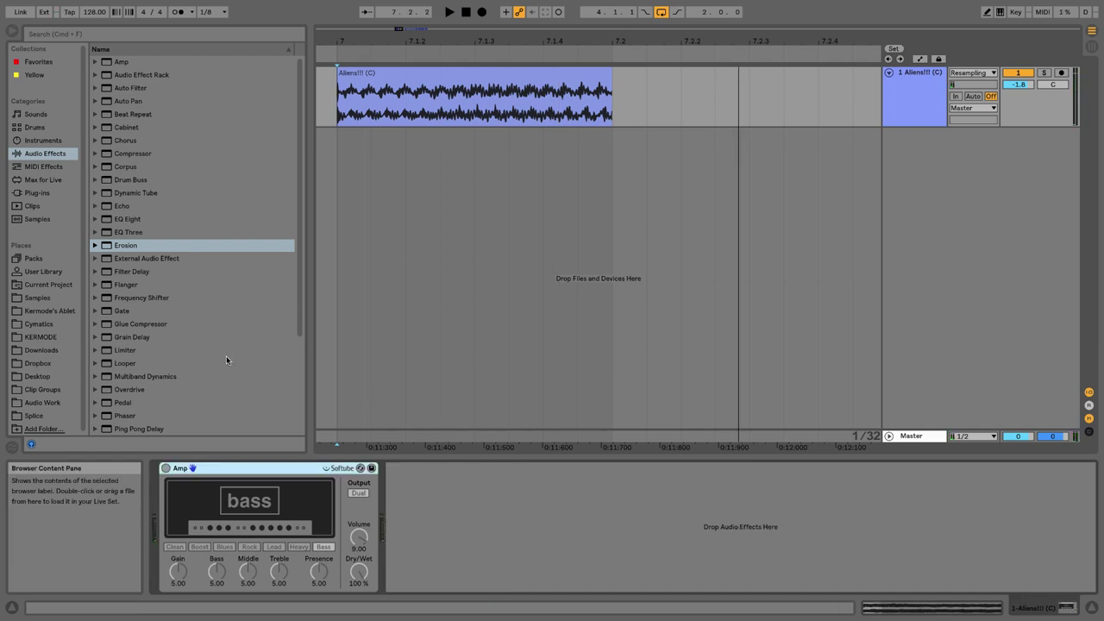
scroll(225, 358, down, 1)
drag(225, 376, 432, 505)
key(space)
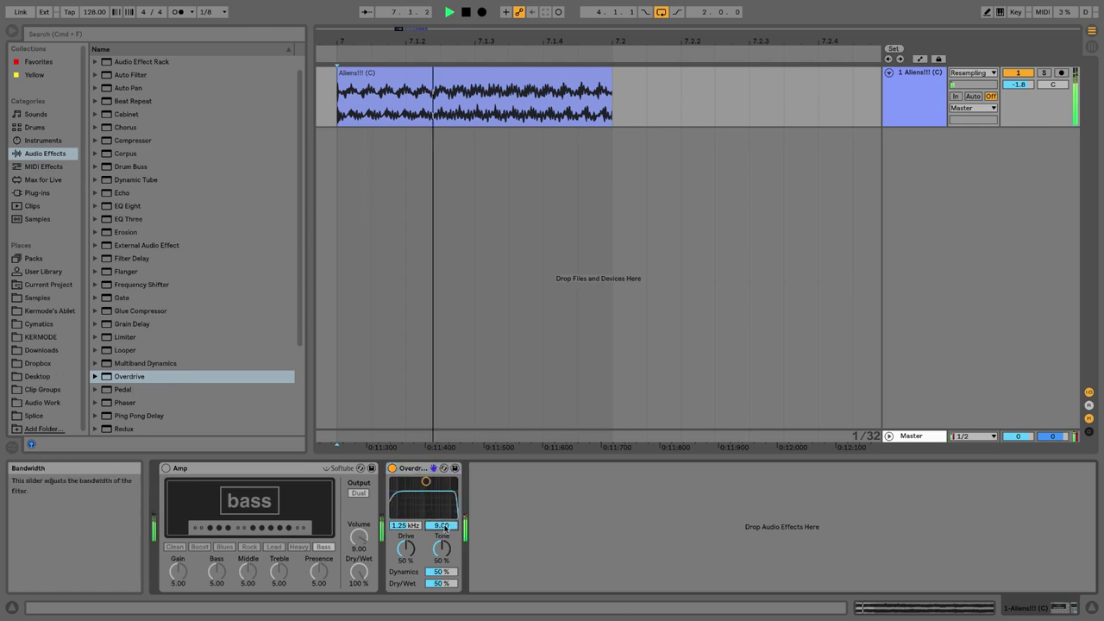
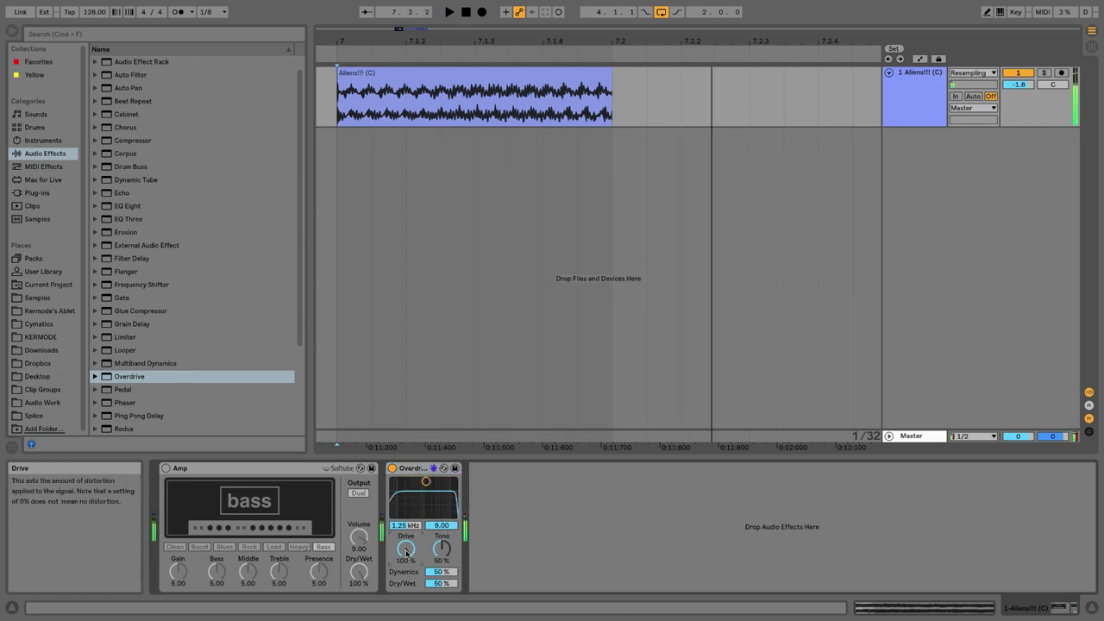
- Replace Overdrive with Pedal and play the bass clip through it
click(410, 471)
key(Delete)
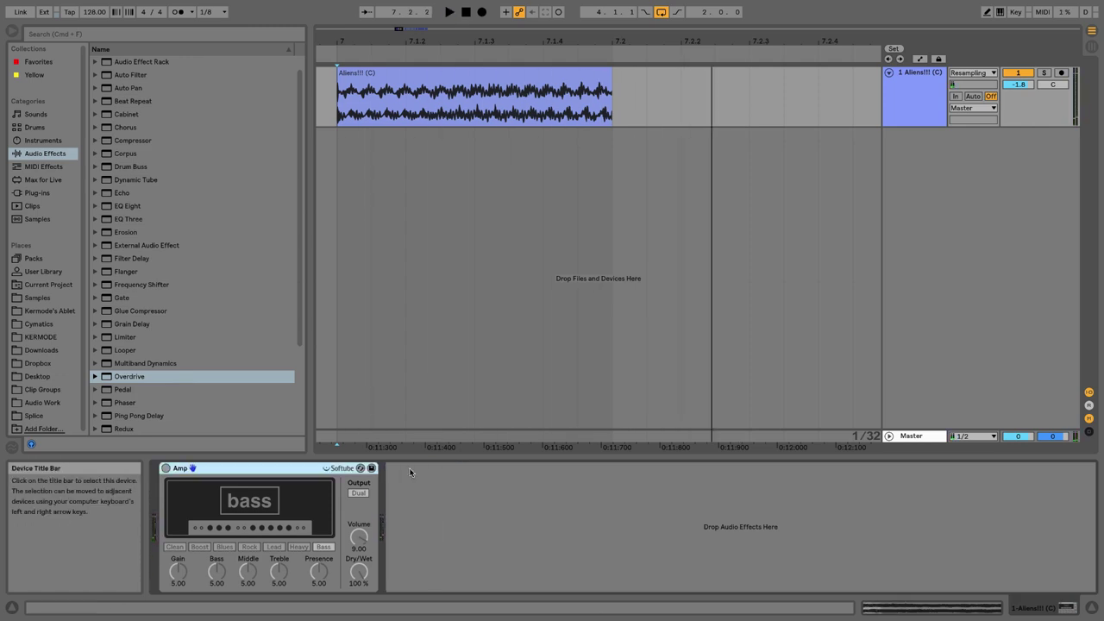
click(121, 390)
drag(362, 489, 445, 504)
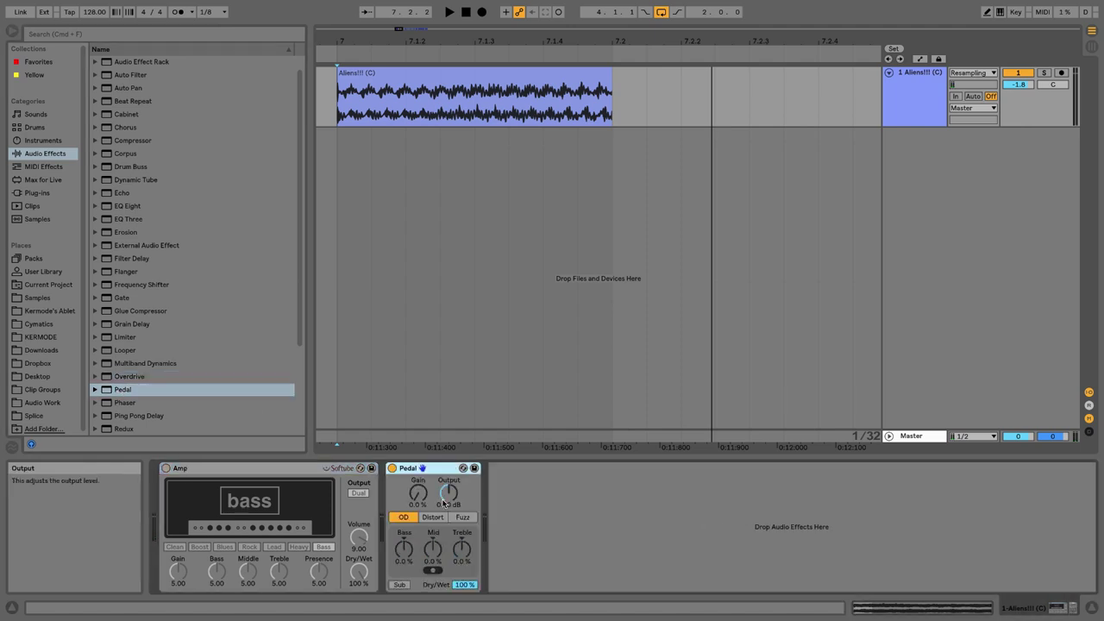
key(space)
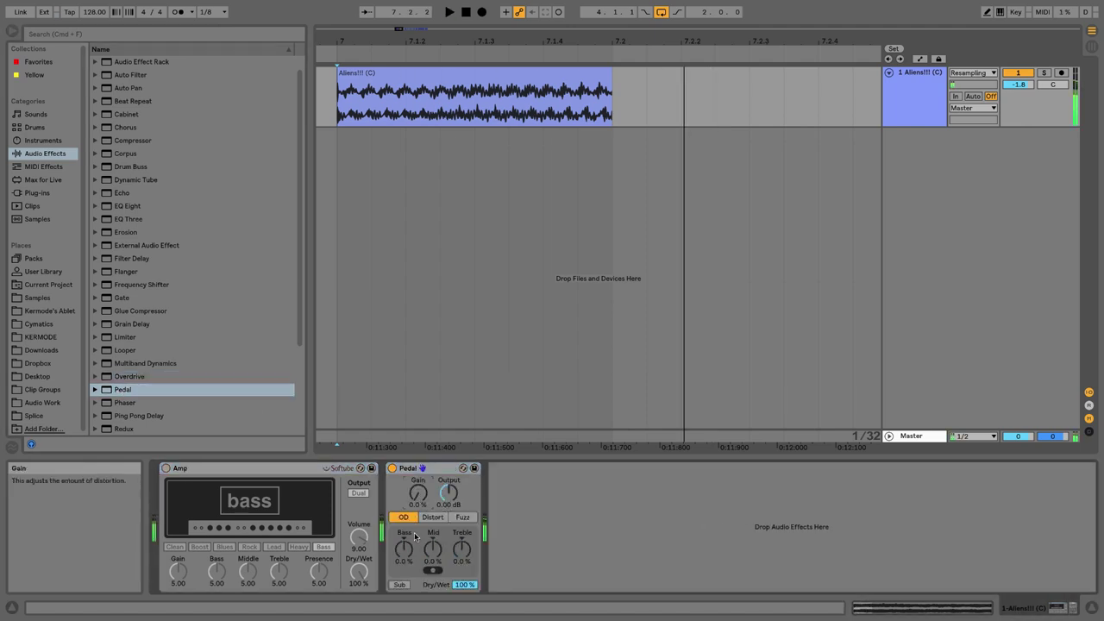
- Raise Pedal's Bass, Mid and Treble to 100 % and switch its type through Distort to Fuzz
drag(403, 553, 428, 520)
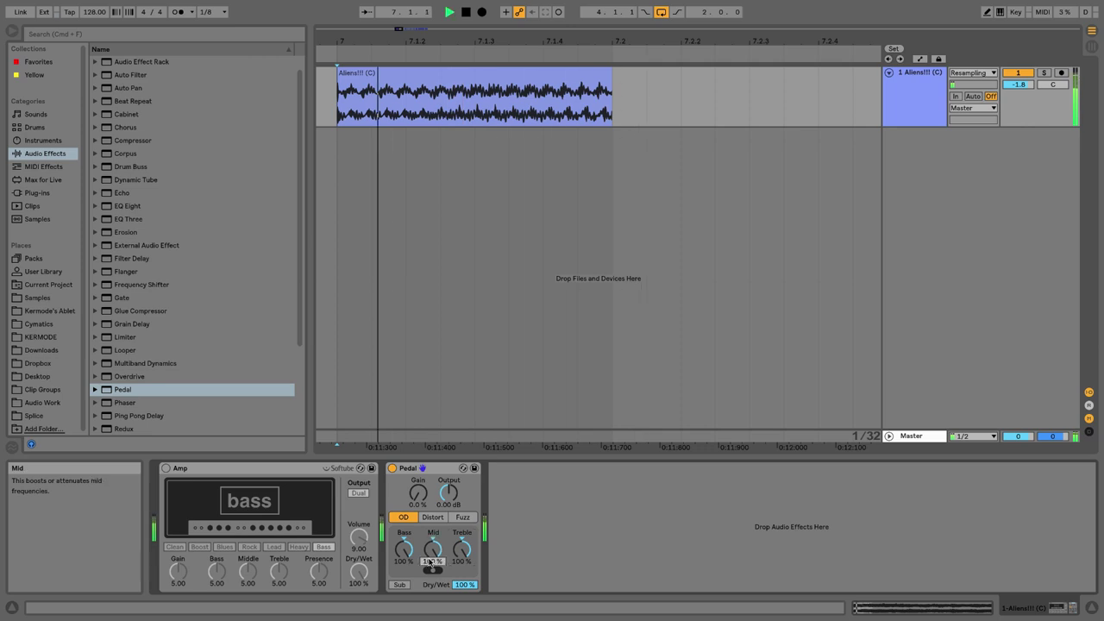
click(430, 517)
click(462, 517)
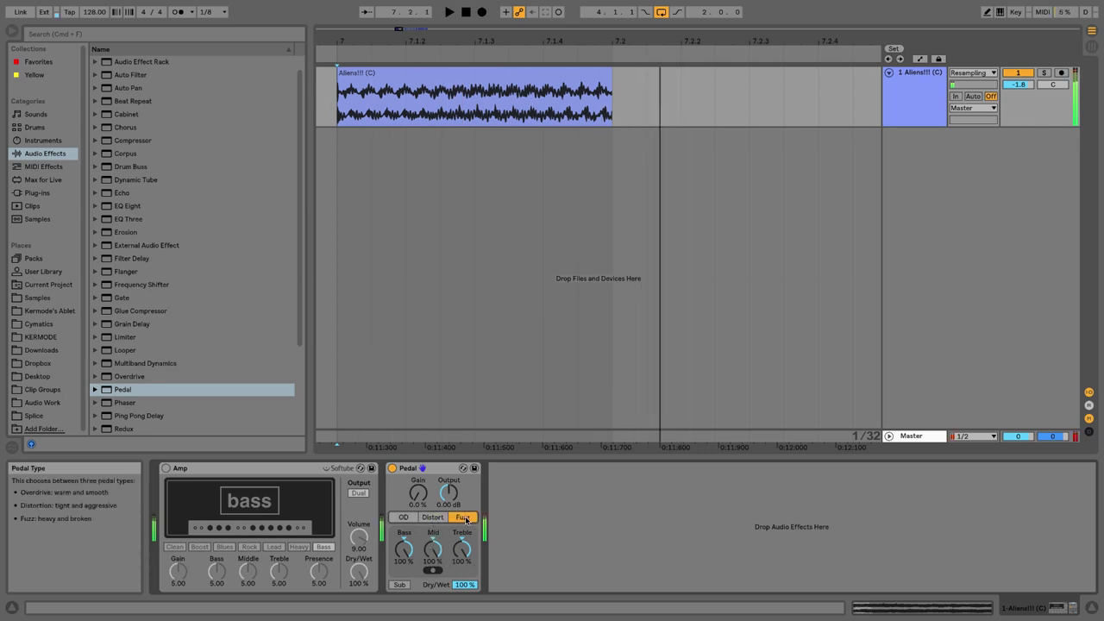
- Stop playback and replace Pedal with Redux after Amp
key(space)
key(Delete)
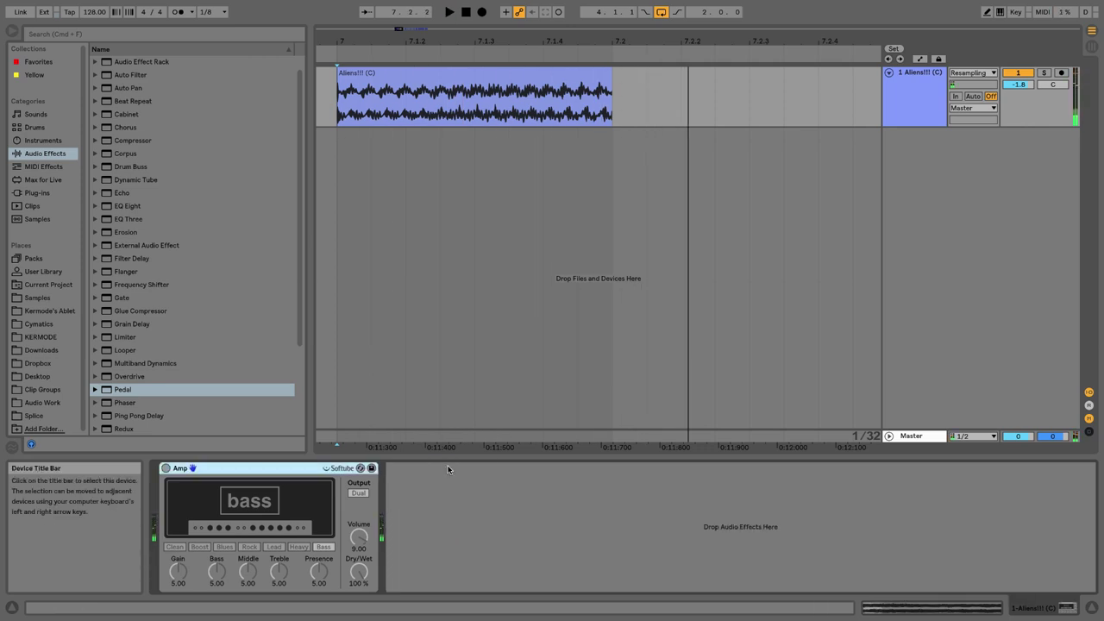
scroll(190, 362, down, 3)
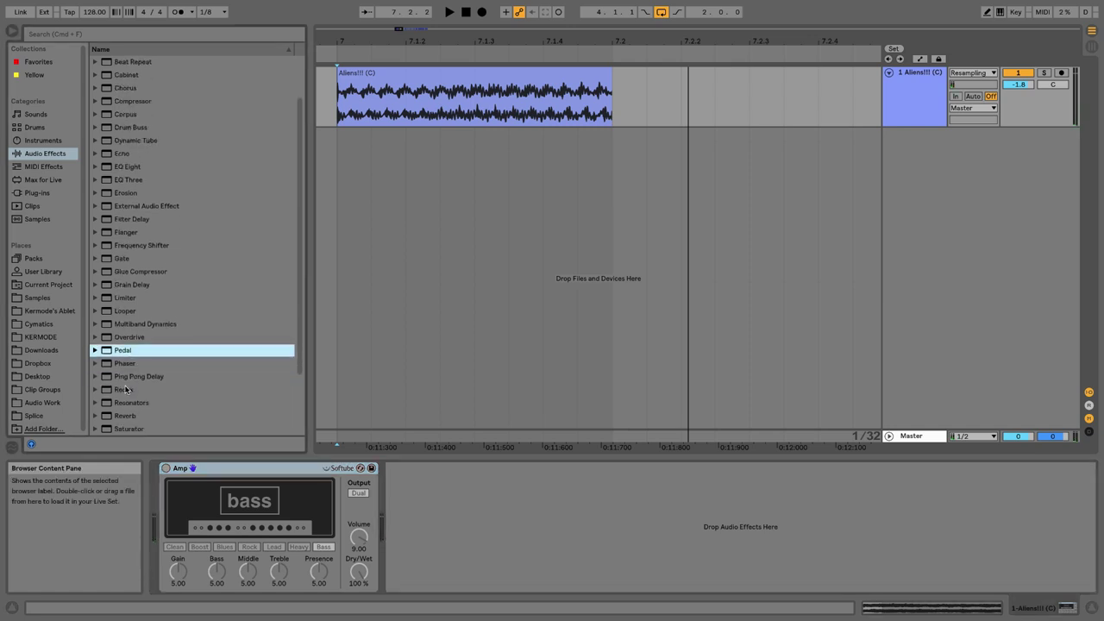
click(124, 389)
drag(459, 501, 453, 509)
- Set Redux's downsampling to Soft and play the bass clip while adjusting the Downsample amount
click(428, 571)
drag(395, 582, 401, 616)
key(space)
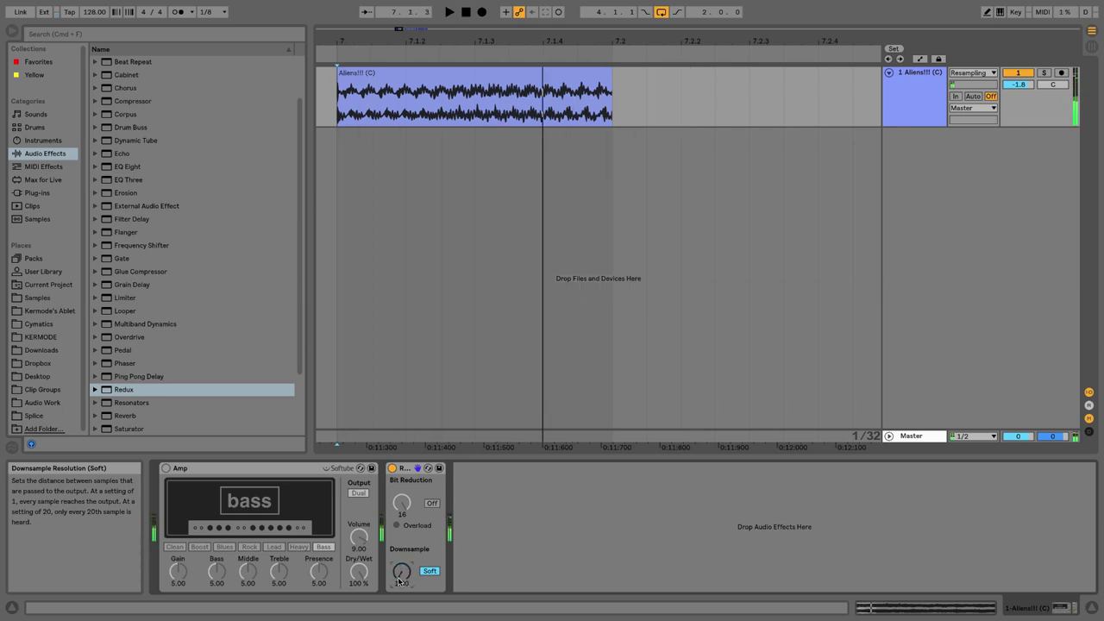
- Replace Redux with Saturator and play the bass clip while raising its Drive to about 32.8 dB
click(402, 468)
key(Delete)
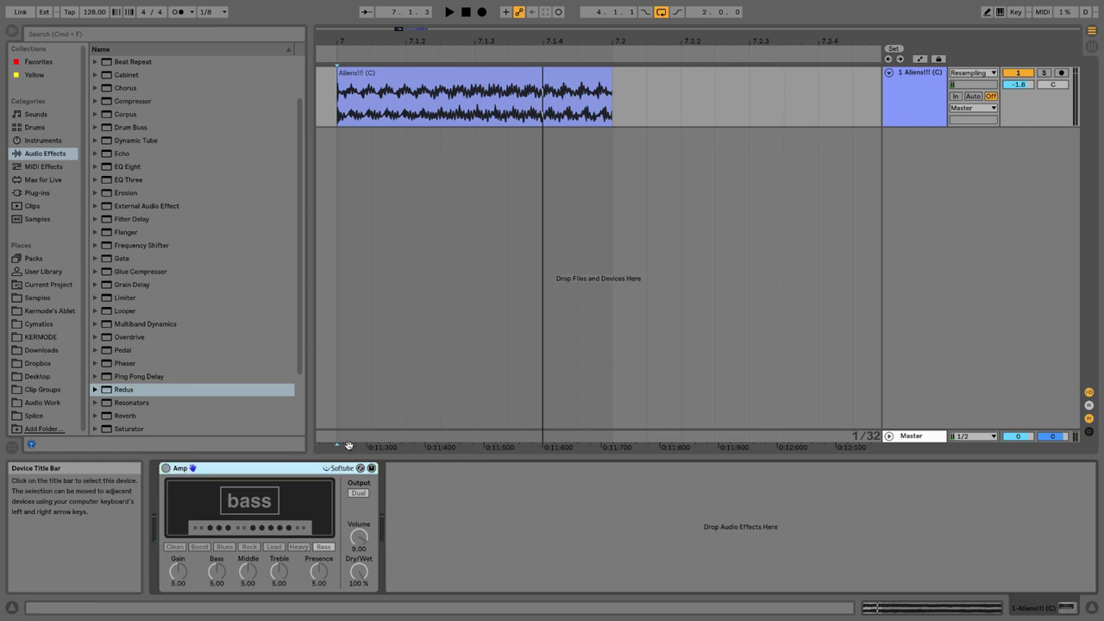
scroll(177, 332, down, 3)
click(130, 350)
drag(129, 350, 409, 512)
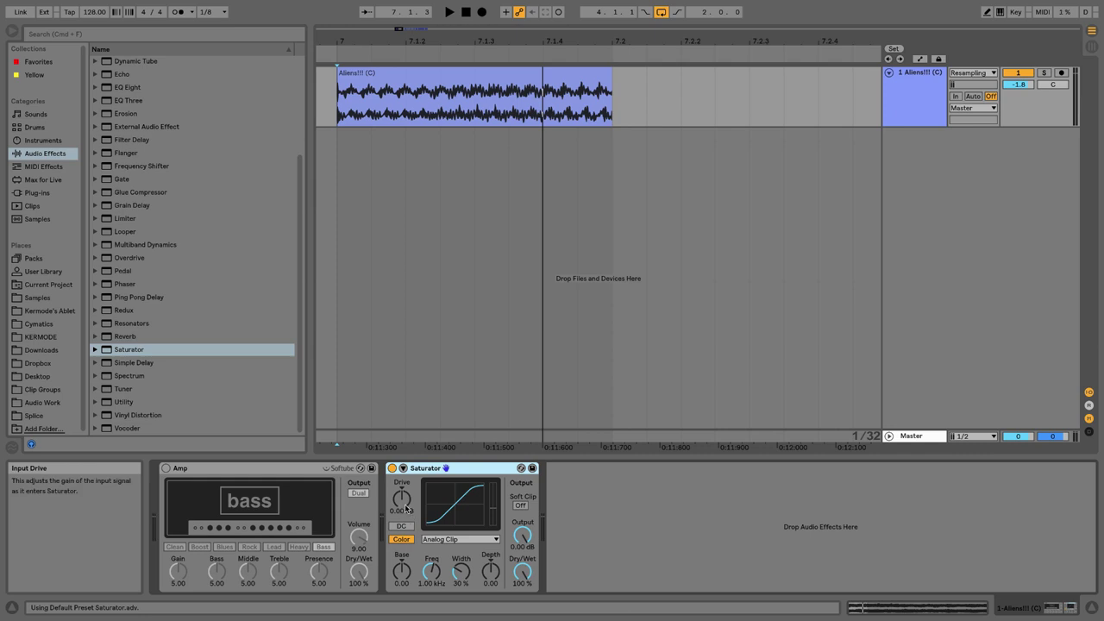
key(space)
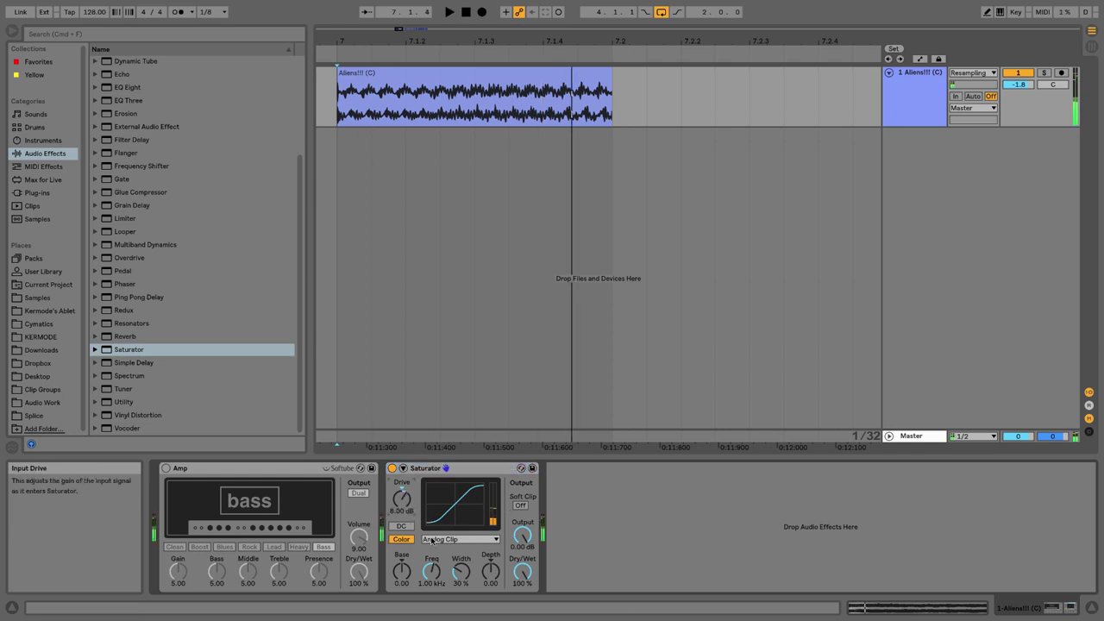
drag(402, 499, 402, 458)
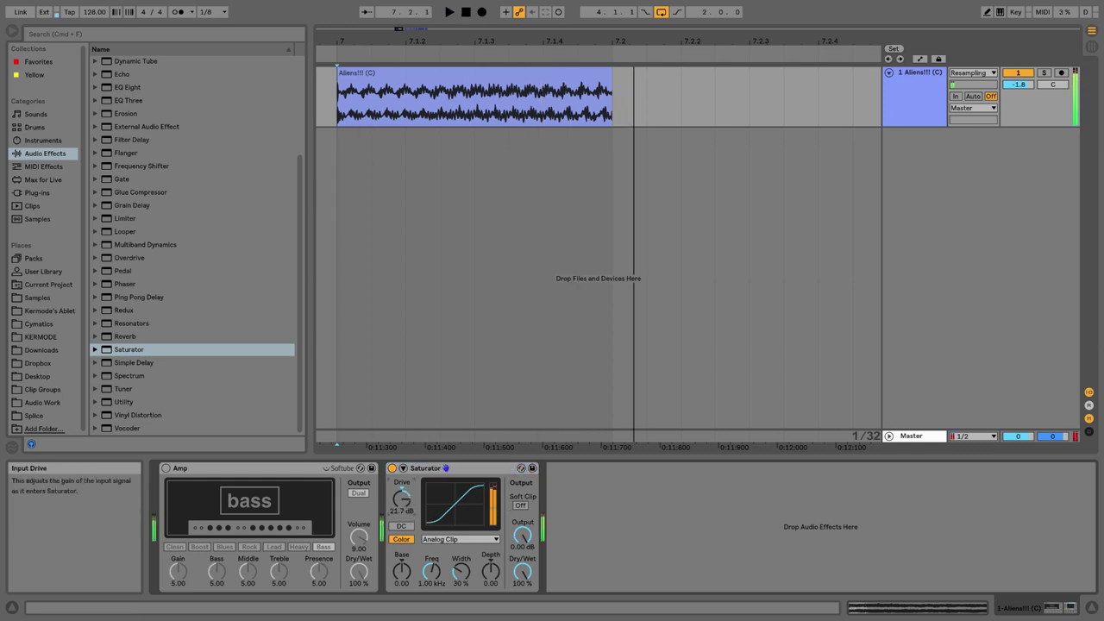
- Replace Saturator with Vinyl Distortion and audition it with tracing amount 0.97 at about 259 Hz and crackle volume at about 0.97
click(428, 468)
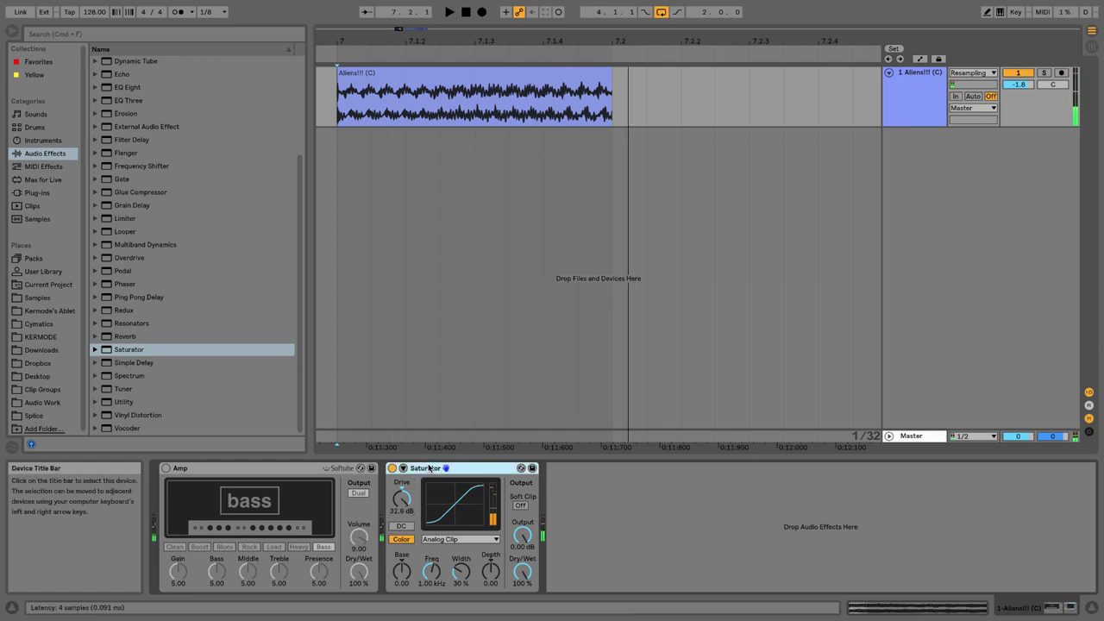
key(Delete)
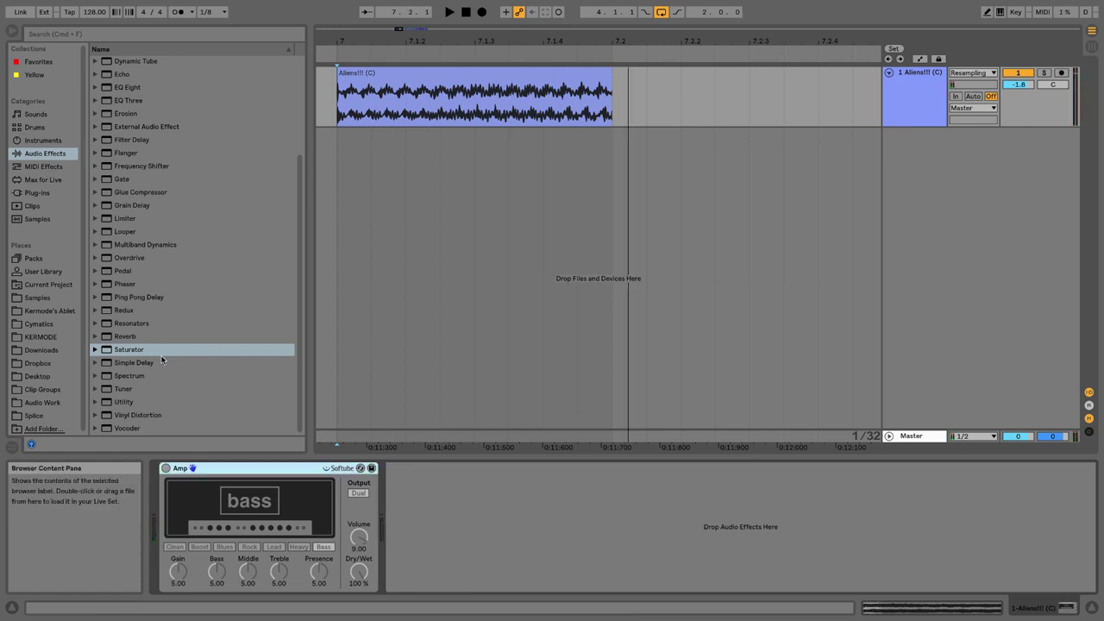
mouse_move(127, 418)
mouse_down()
mouse_move(423, 520)
mouse_move(444, 491)
mouse_move(426, 492)
mouse_up()
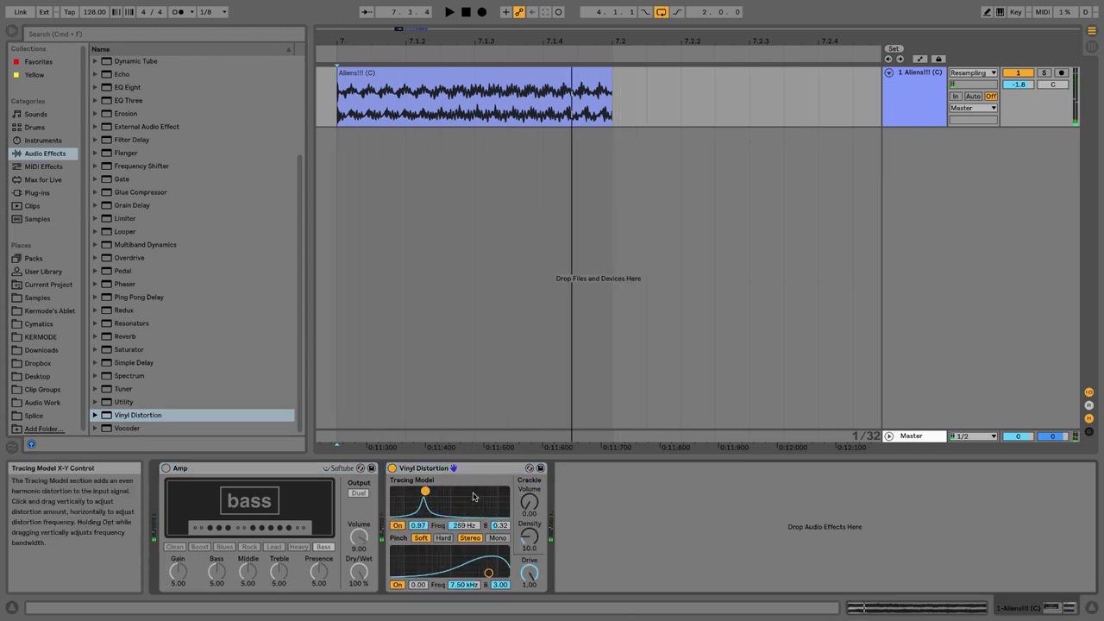
drag(529, 501, 528, 466)
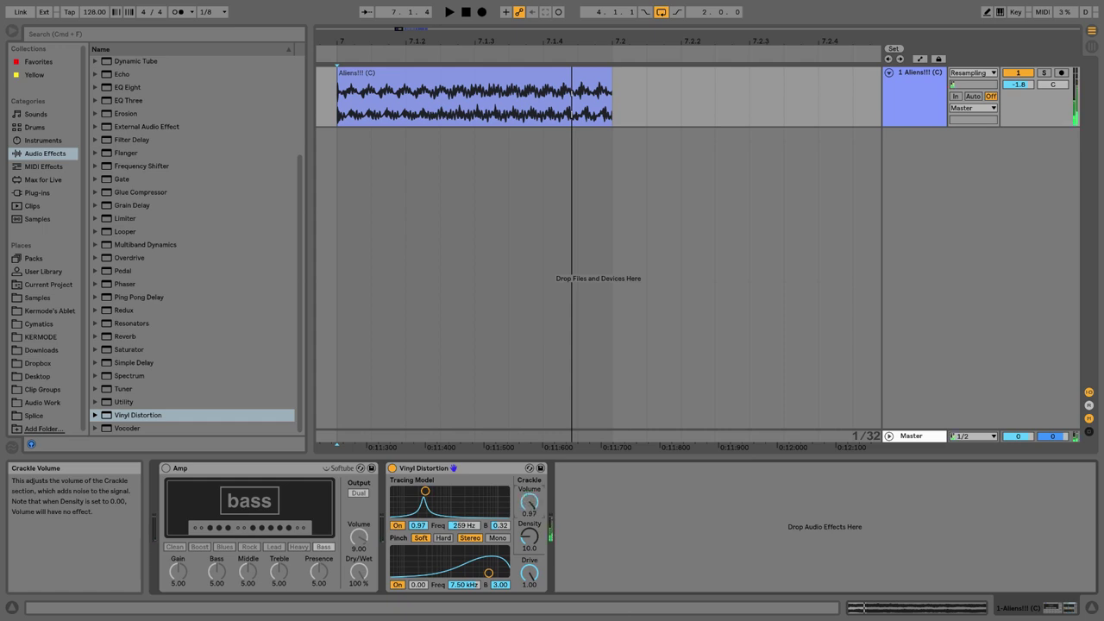
- Remove Vinyl Distortion and Amp from the bass track
click(494, 470)
key(Delete)
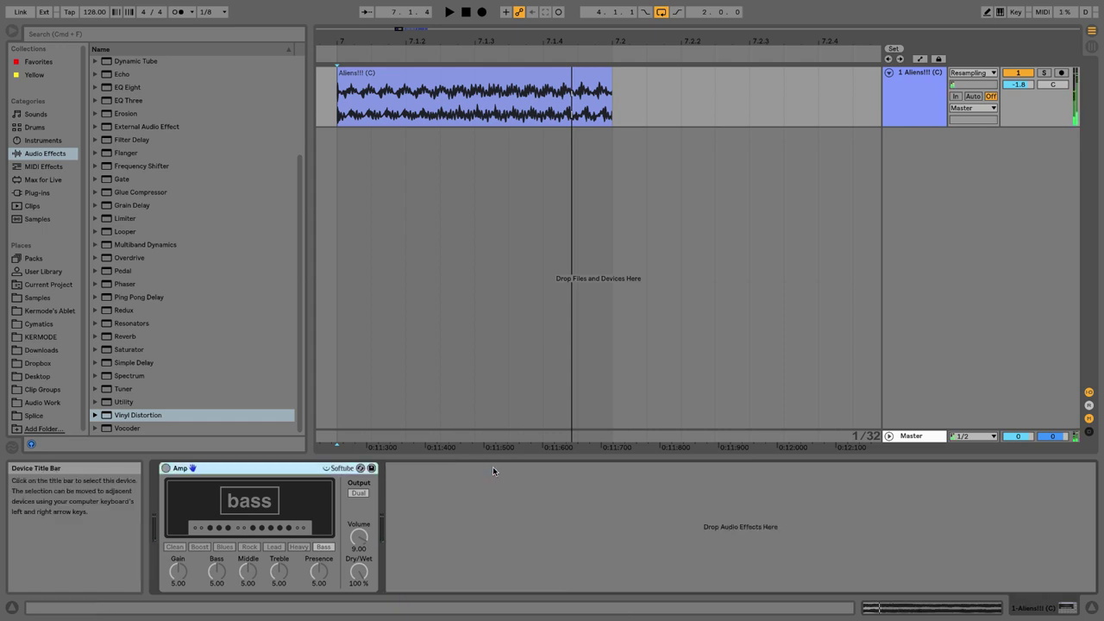
key(Delete)
scroll(158, 182, up, 5)
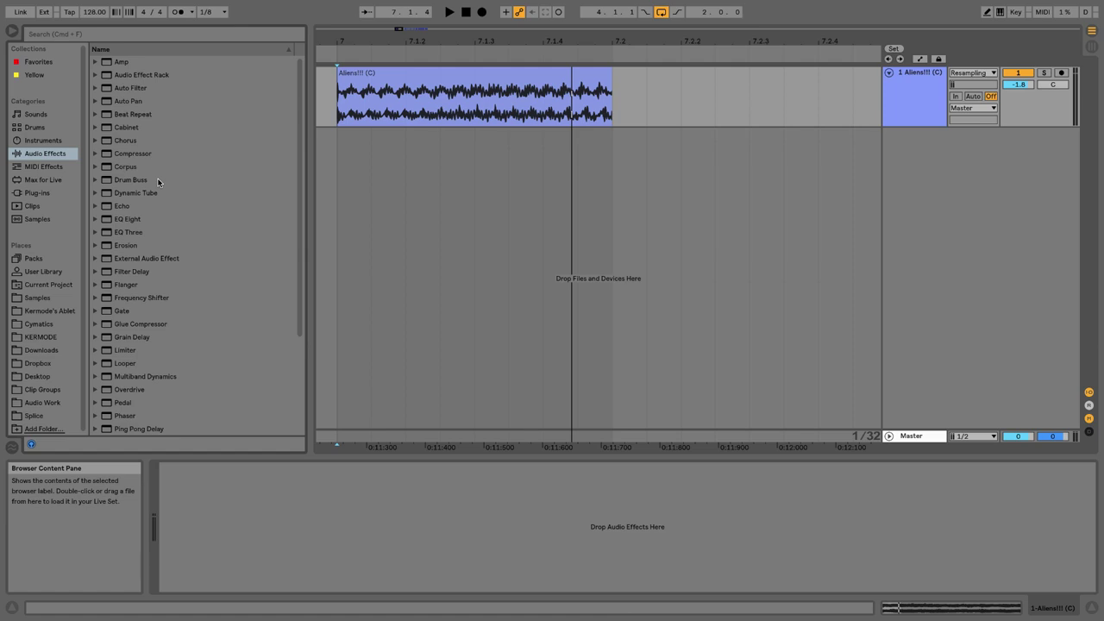
- Load Auto Filter onto the bass track and lower its cutoff frequency to about 582 Hz
drag(133, 88, 220, 509)
drag(360, 500, 360, 561)
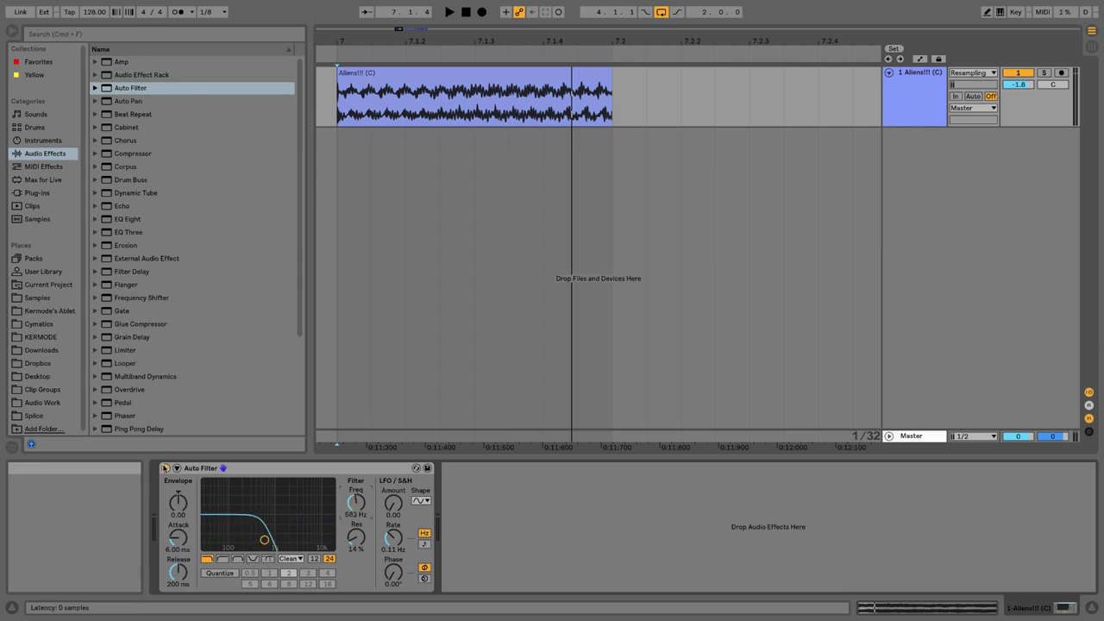
- Load EQ Eight after the deactivated Auto Filter and enable bands 2, 3 and 4
drag(127, 219, 485, 500)
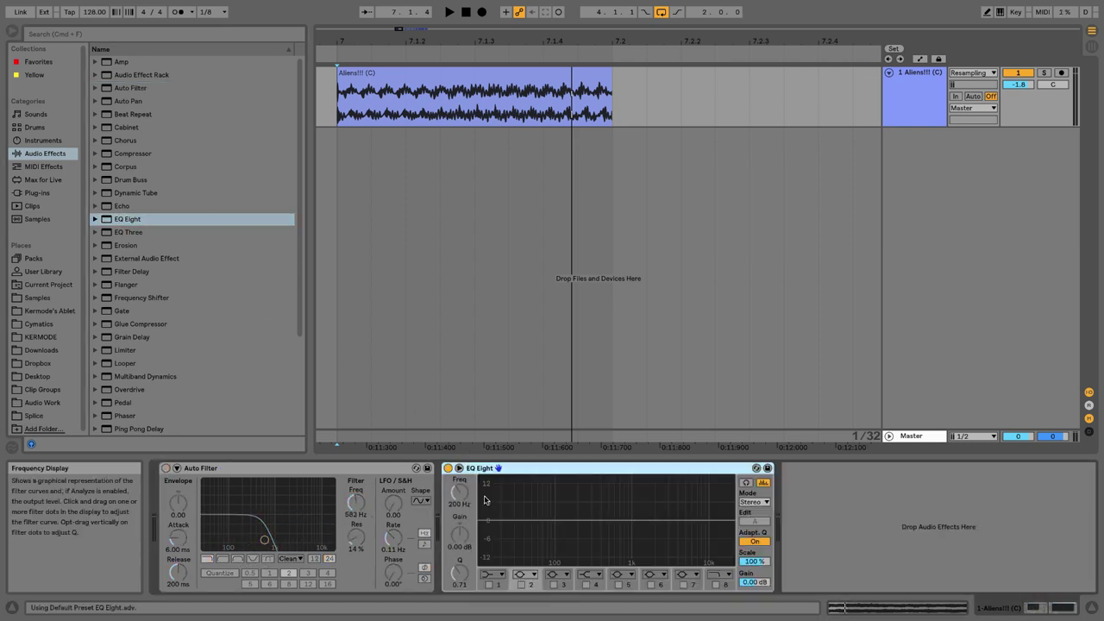
click(521, 584)
click(554, 585)
click(586, 585)
- Cut EQ Eight's band 3 near 1 kHz, boost band 2 and band 4 (about 10 dB at 2.84 kHz), and deactivate the device
drag(630, 520, 632, 554)
drag(577, 524, 582, 494)
drag(683, 521, 664, 492)
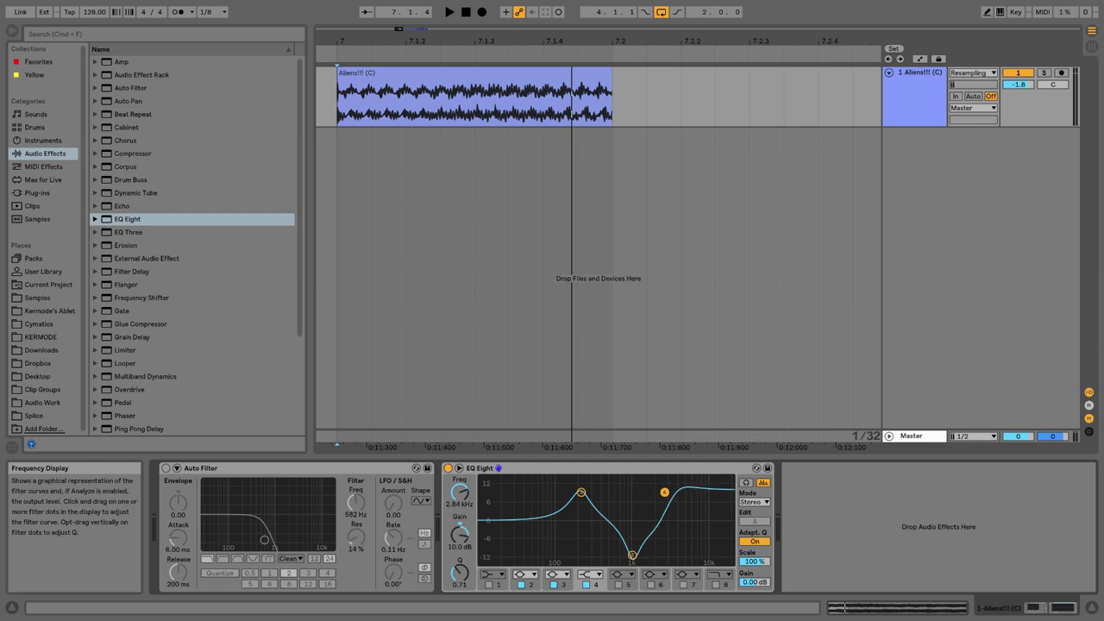
click(530, 469)
click(448, 468)
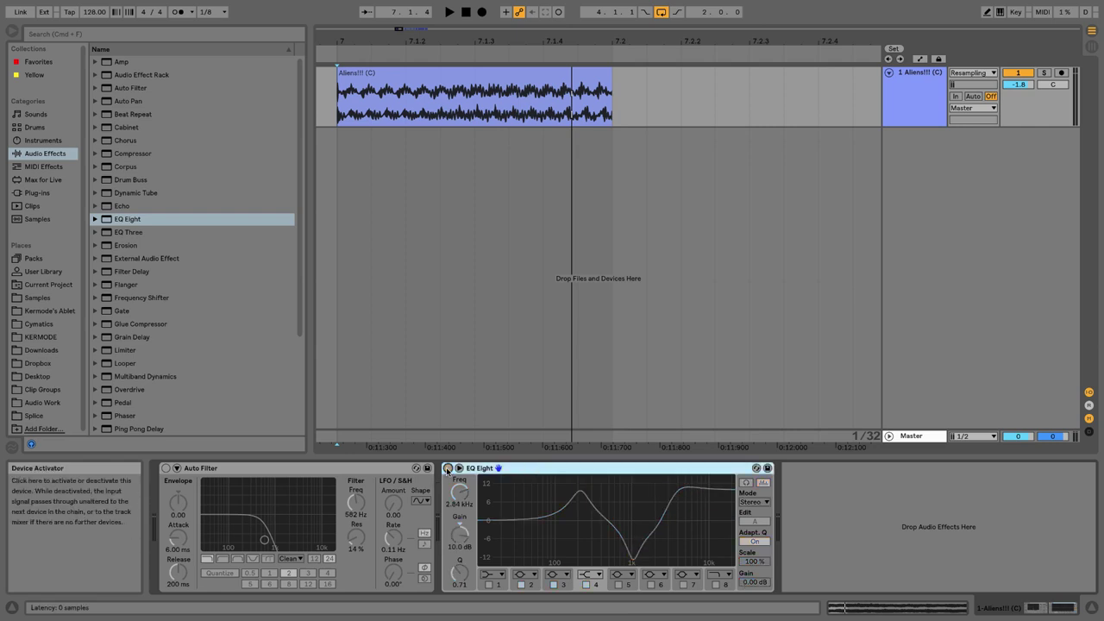
- Load EQ Three after EQ Eight, set low and high gain to 6.00 dB, mid to -49.3 dB, and crossovers to 337 Hz and 1.59 kHz
drag(129, 232, 856, 539)
drag(801, 503, 800, 552)
drag(807, 506, 860, 529)
key(space)
key(space)
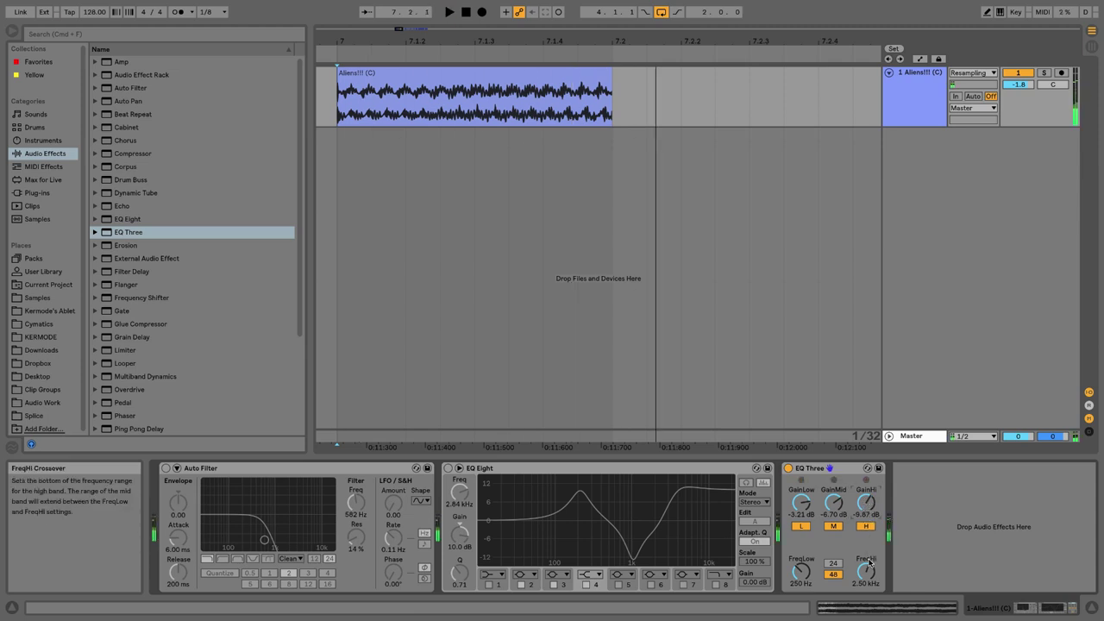
drag(800, 583, 800, 565)
key(space)
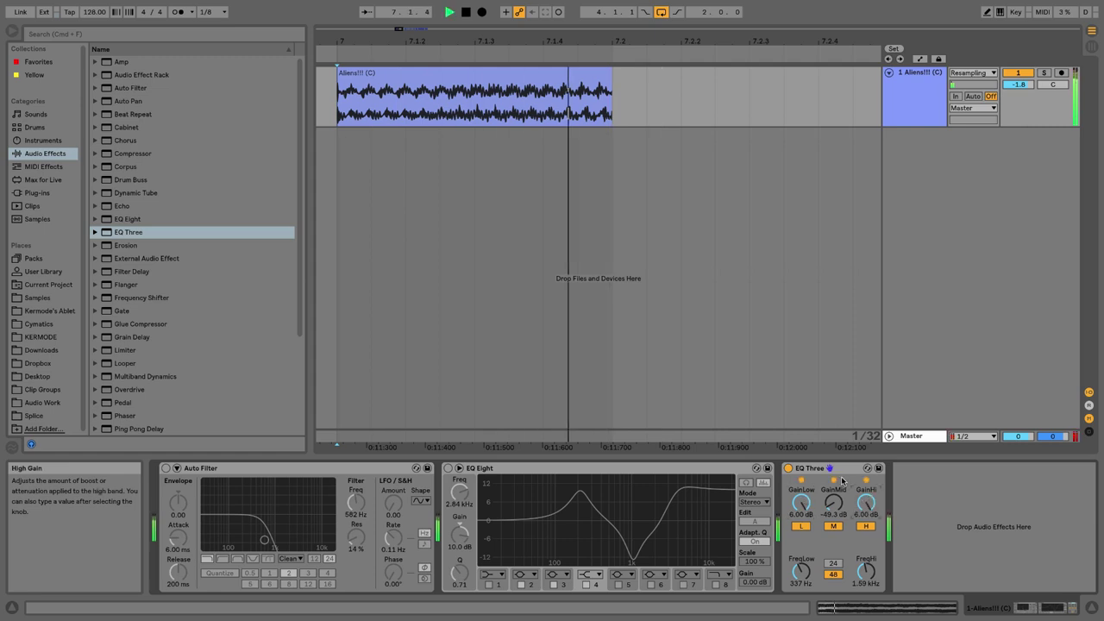
- Stop playback and replace EQ Three with Frequency Shifter after EQ Eight
key(space)
click(825, 471)
key(Delete)
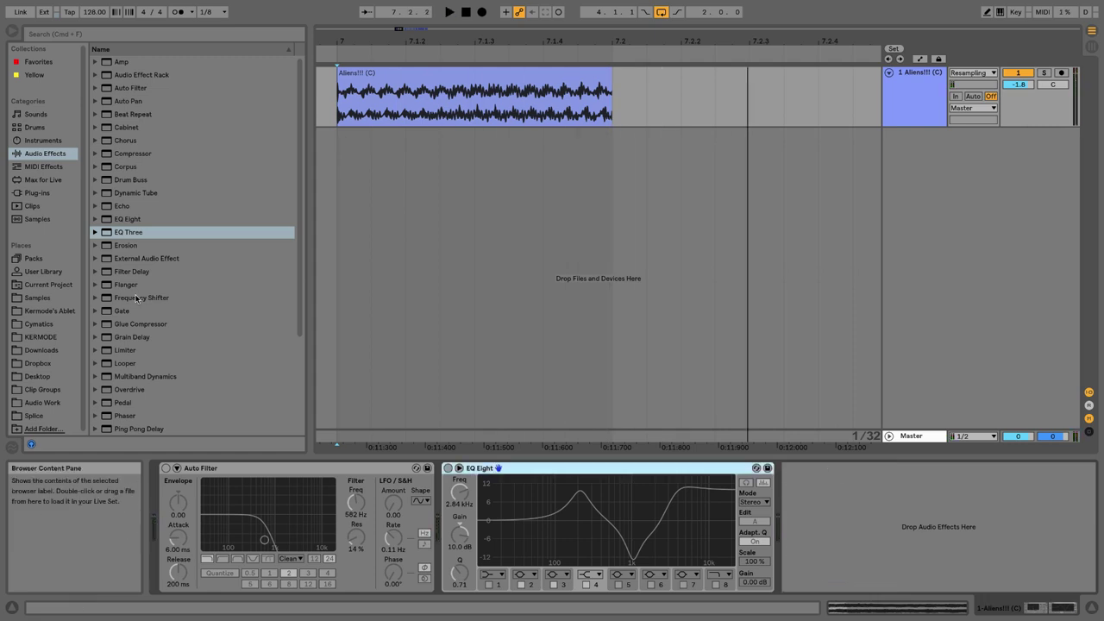
drag(135, 299, 743, 520)
- Raise Frequency Shifter's coarse frequency to 160 Hz while auditioning the bass clip
drag(808, 508, 808, 509)
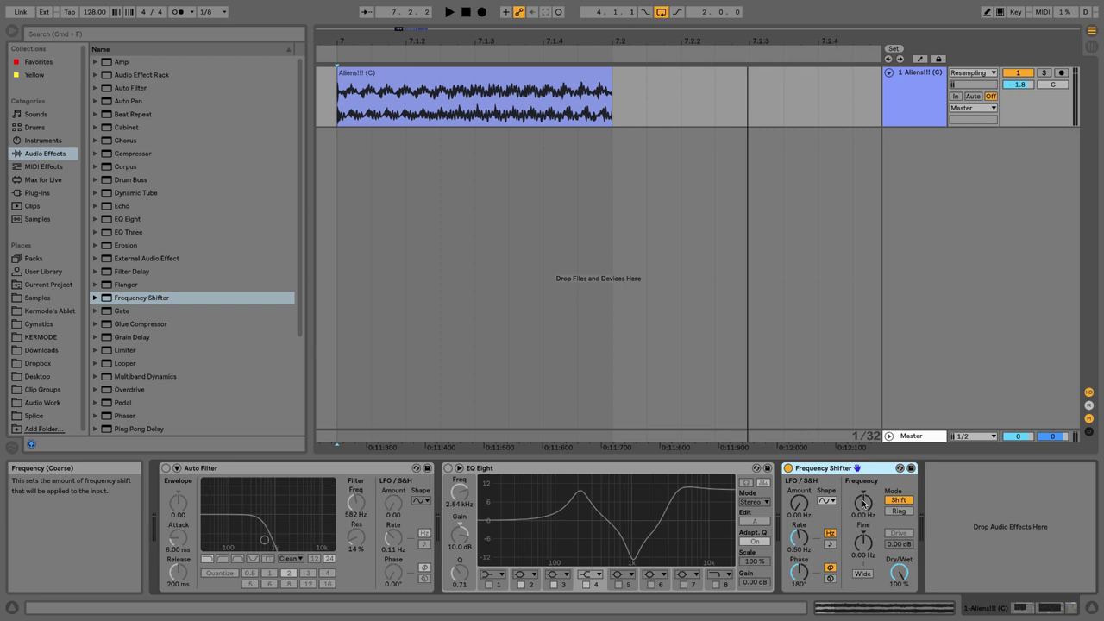
mouse_move(862, 503)
mouse_down()
mouse_move(862, 479)
mouse_move(862, 503)
mouse_up()
key(space)
key(space)
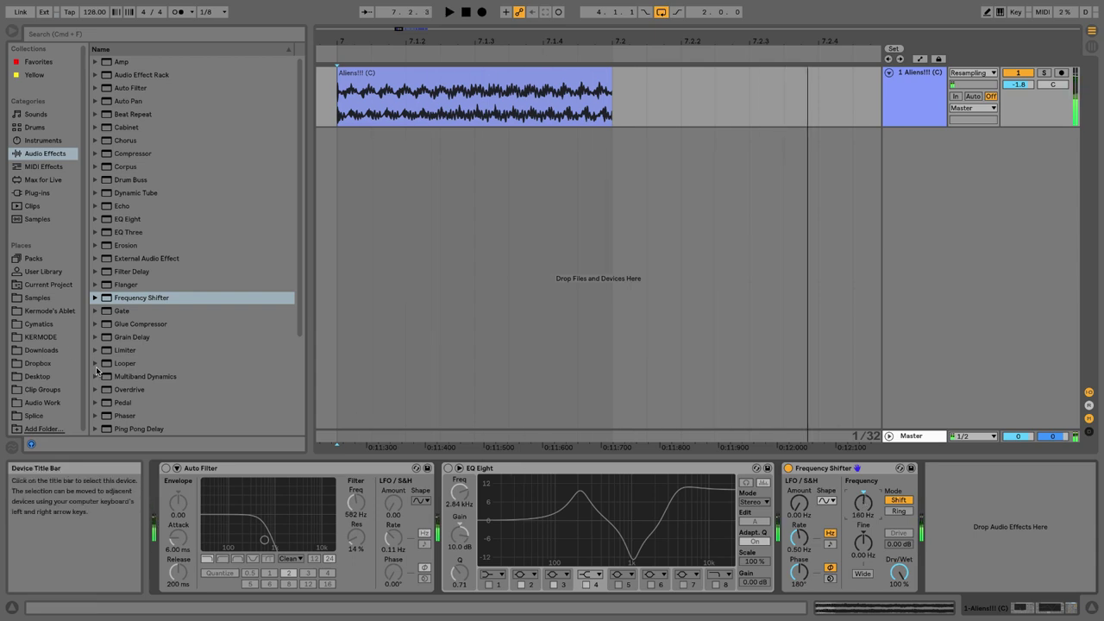
- Load Spectrum after Frequency Shifter and raise the coarse frequency shift to 1.64 kHz while repeatedly auditioning the clip
scroll(156, 368, down, 5)
drag(132, 376, 954, 526)
drag(880, 583, 880, 617)
key(space)
drag(747, 503, 747, 472)
key(space)
key(space)
key(space)
key(space)
key(space)
key(space)
key(space)
key(space)
key(space)
key(space)
key(space)
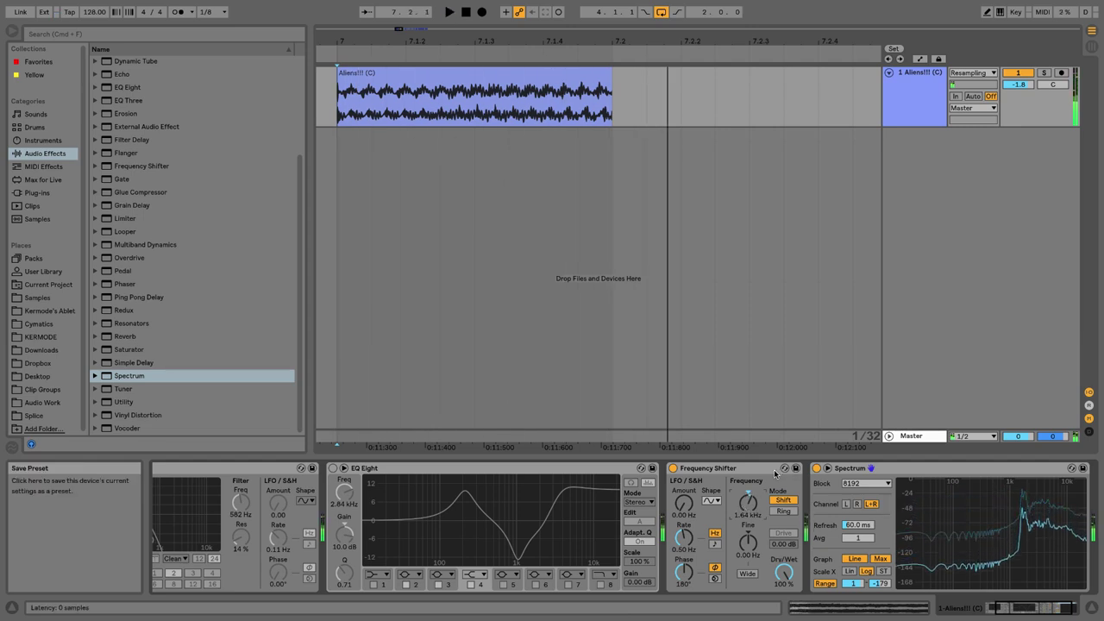
- Remove Frequency Shifter and Spectrum from the bass track
click(772, 469)
key(Delete)
key(Delete)
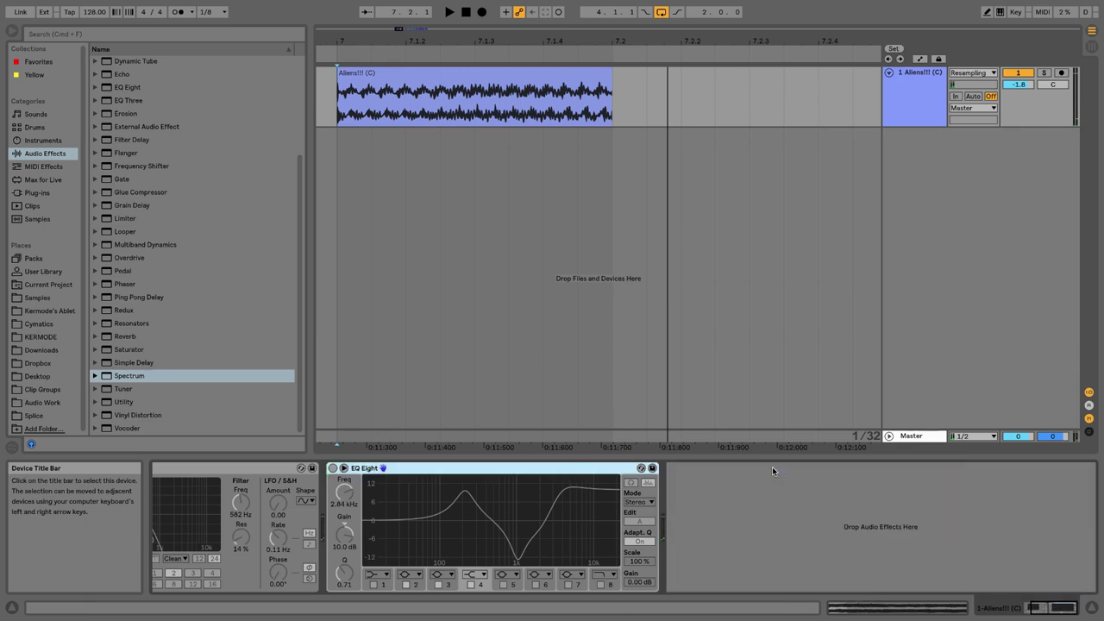
- Load Spectrum after EQ Eight, enlarge its display and play the clip to examine its frequency content
drag(289, 376, 791, 488)
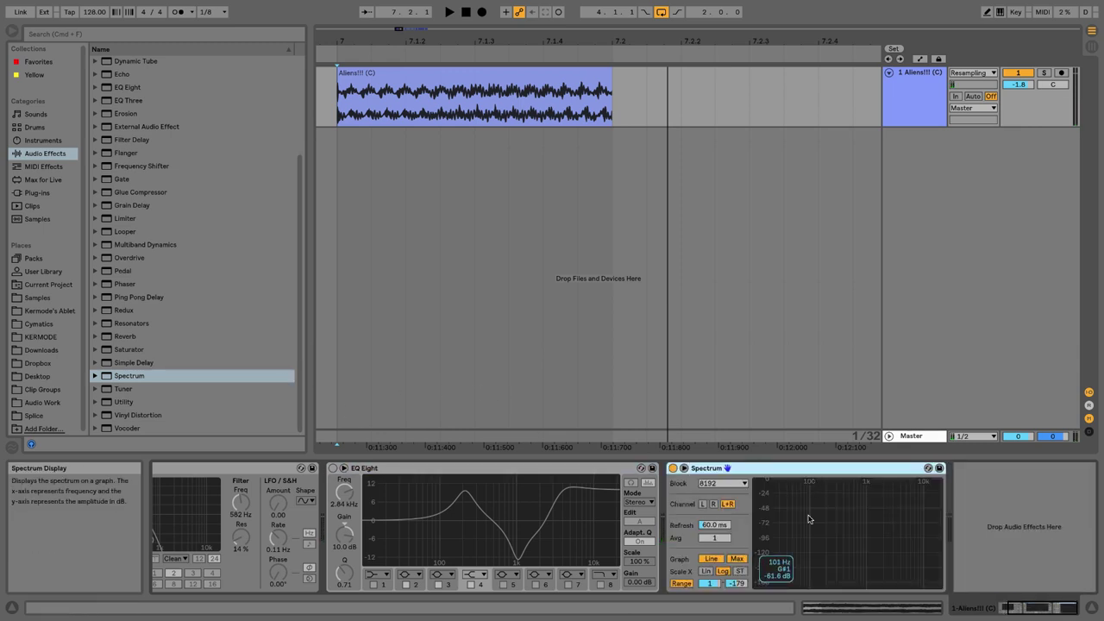
double_click(863, 518)
key(space)
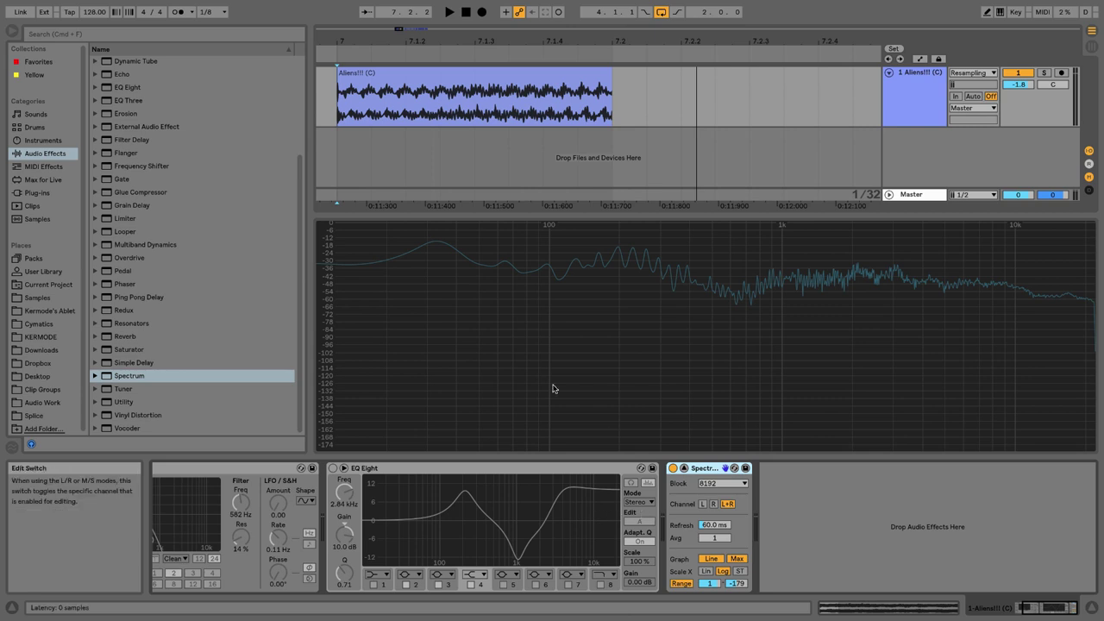
key(space)
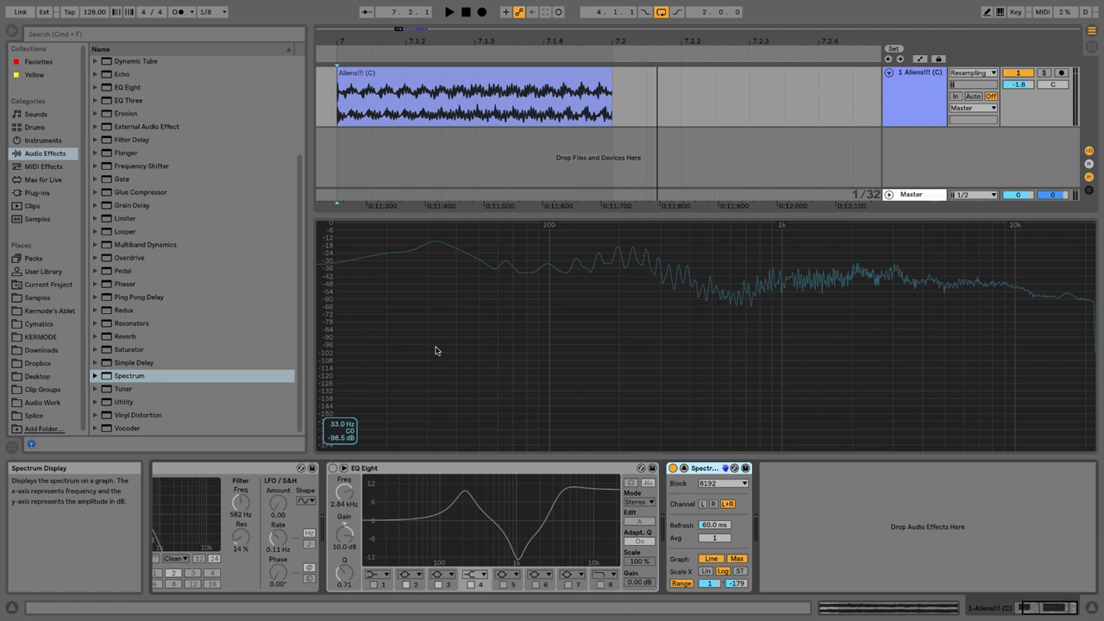
- Collapse the enlarged Spectrum display and remove Spectrum, EQ Eight and Auto Filter from the track
click(684, 468)
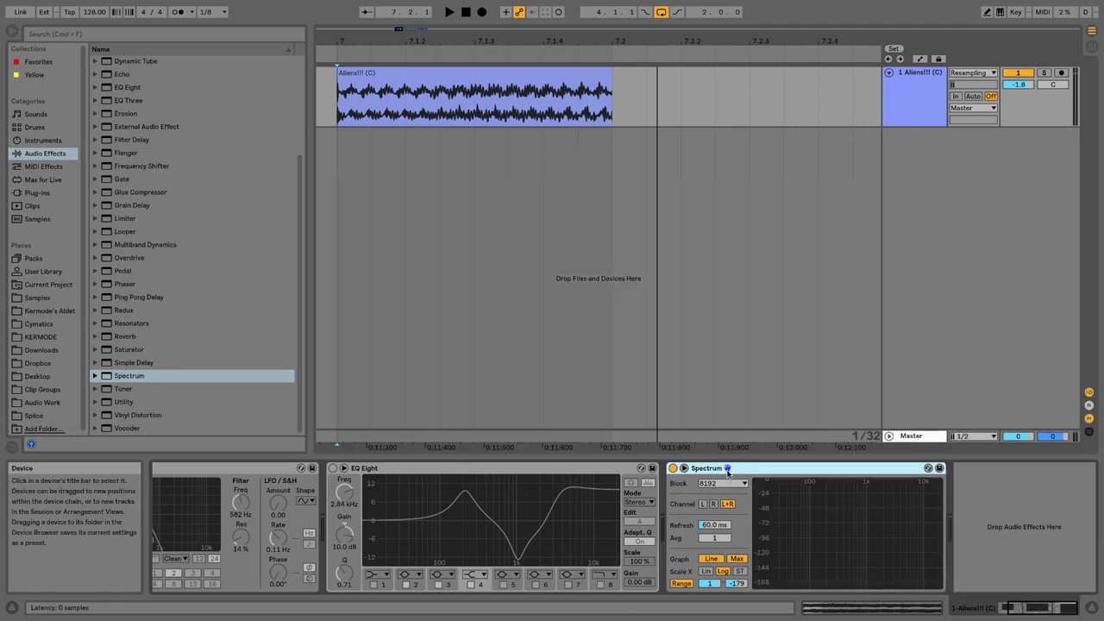
shift+click(281, 466)
key(Delete)
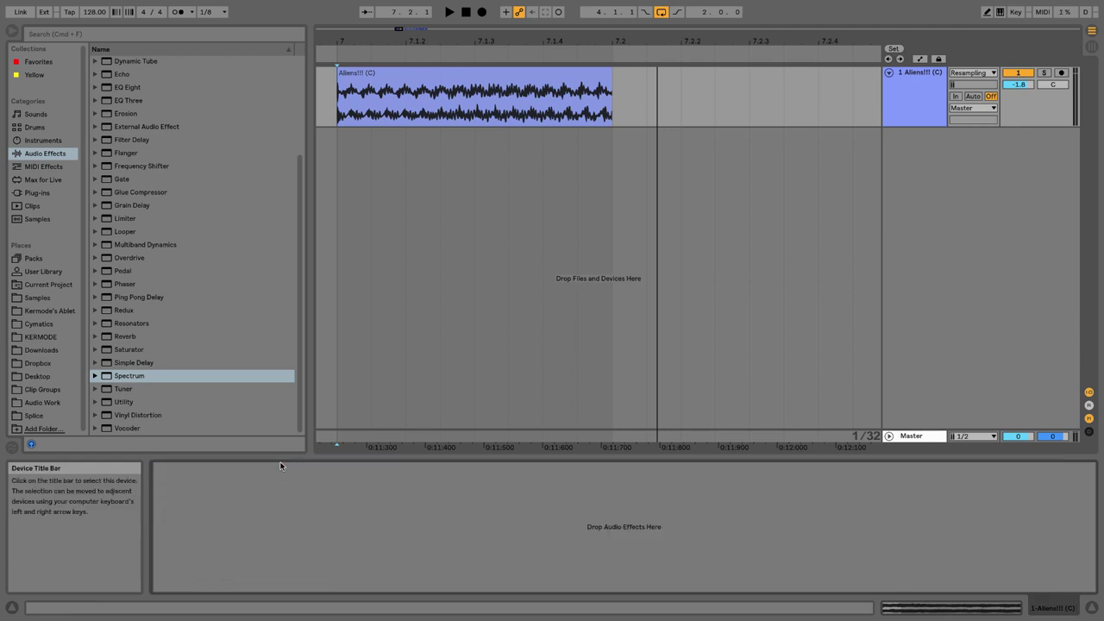
- Audition Auto Pan on the bass track with 100 % amount and a tempo-synced 1/16 rate, and deactivate it
scroll(225, 359, up, 5)
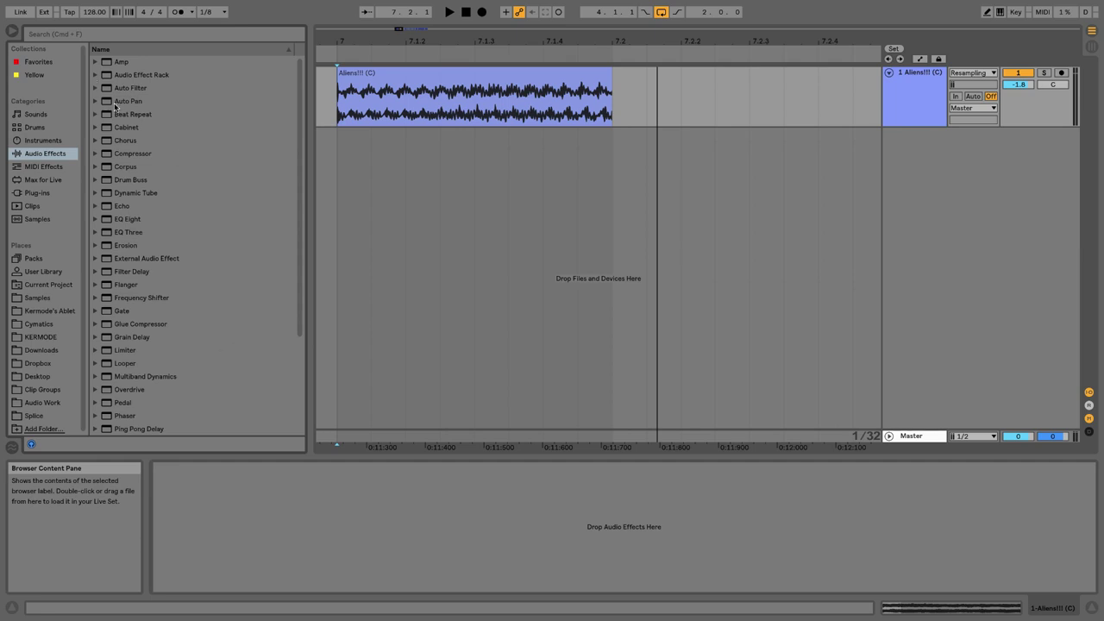
drag(115, 102, 338, 108)
drag(412, 98, 414, 99)
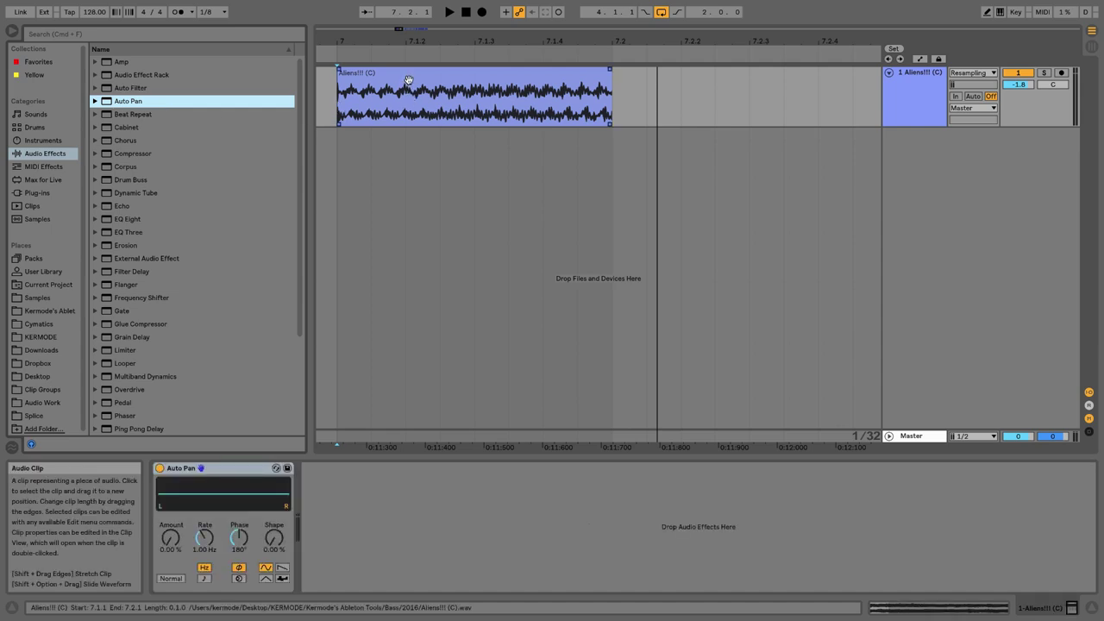
drag(171, 540, 171, 483)
key(space)
click(206, 578)
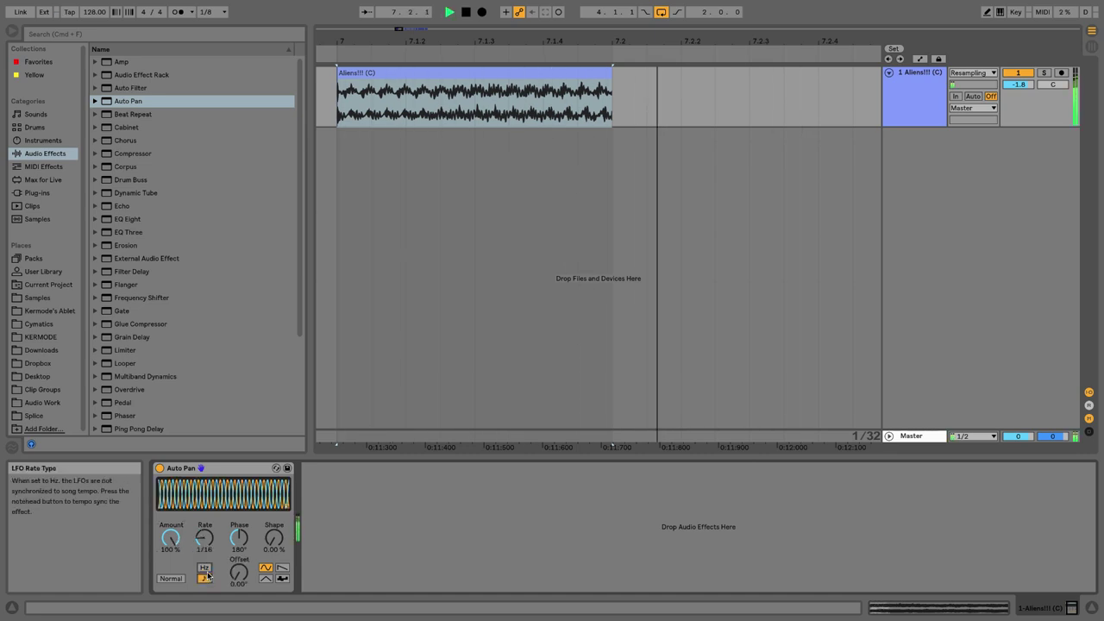
click(159, 469)
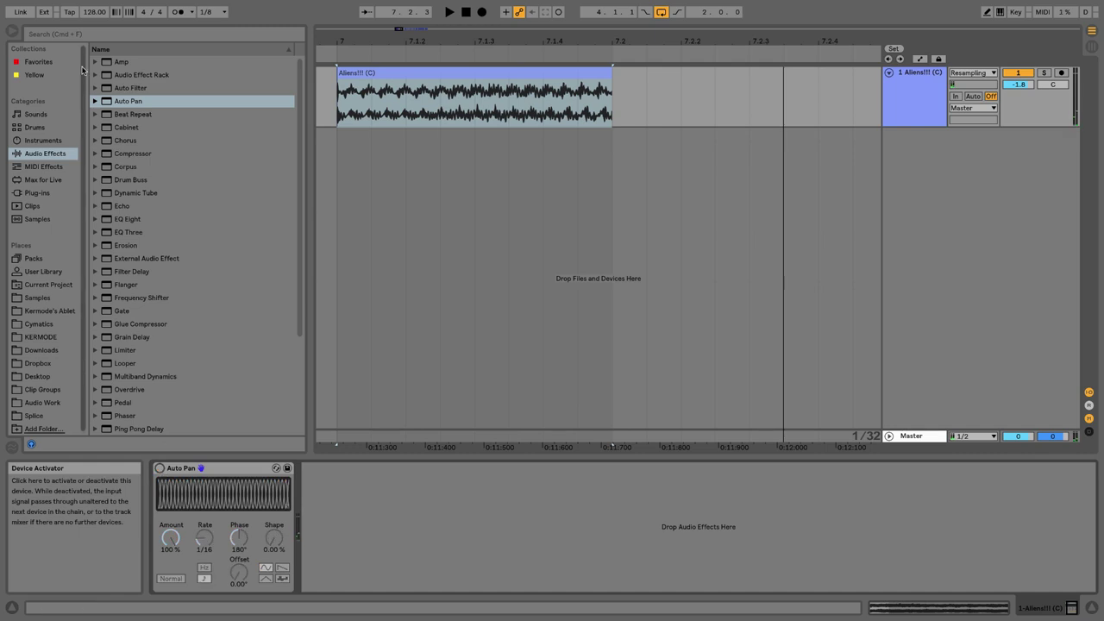
- Load Beat Repeat after Auto Pan with its Glitch Takes preset and audition the result
click(133, 114)
drag(352, 493, 354, 497)
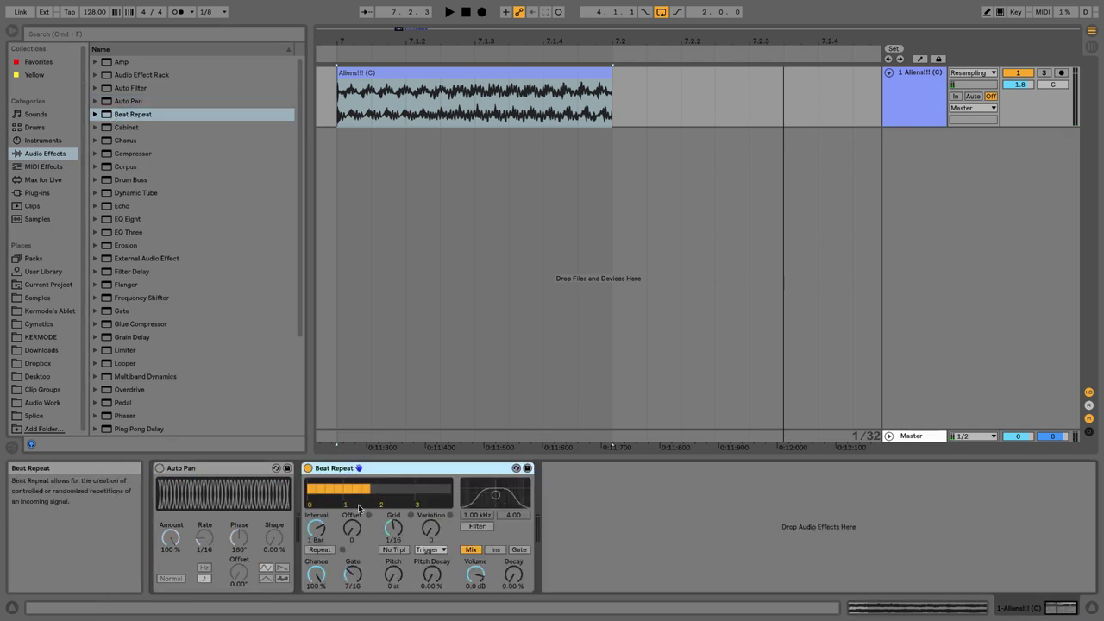
click(515, 468)
double_click(166, 206)
key(space)
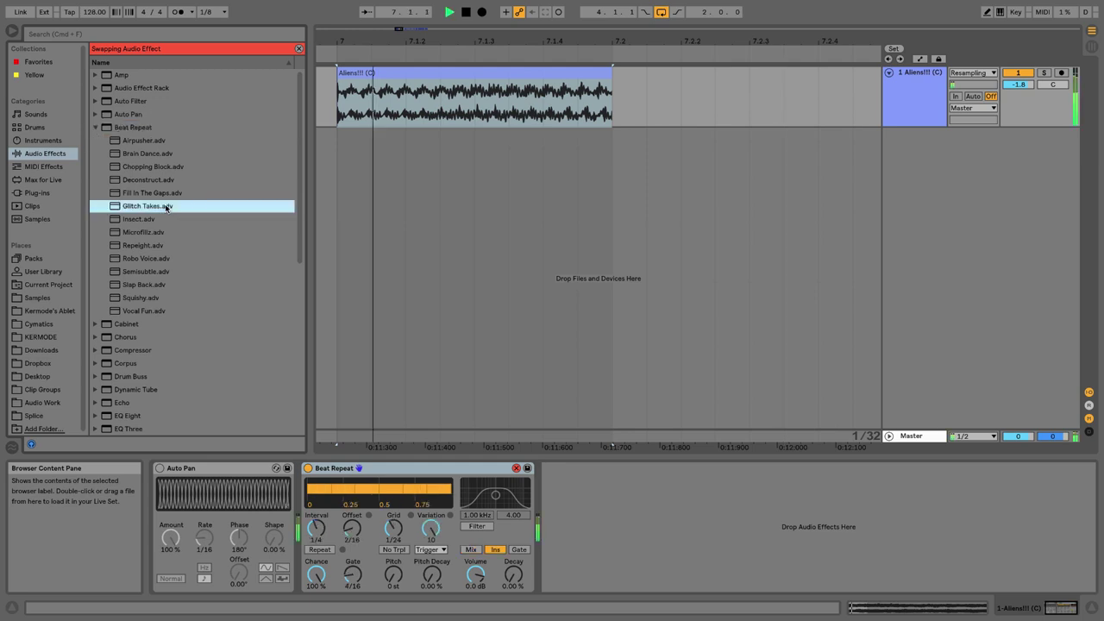
key(space)
click(515, 468)
click(97, 114)
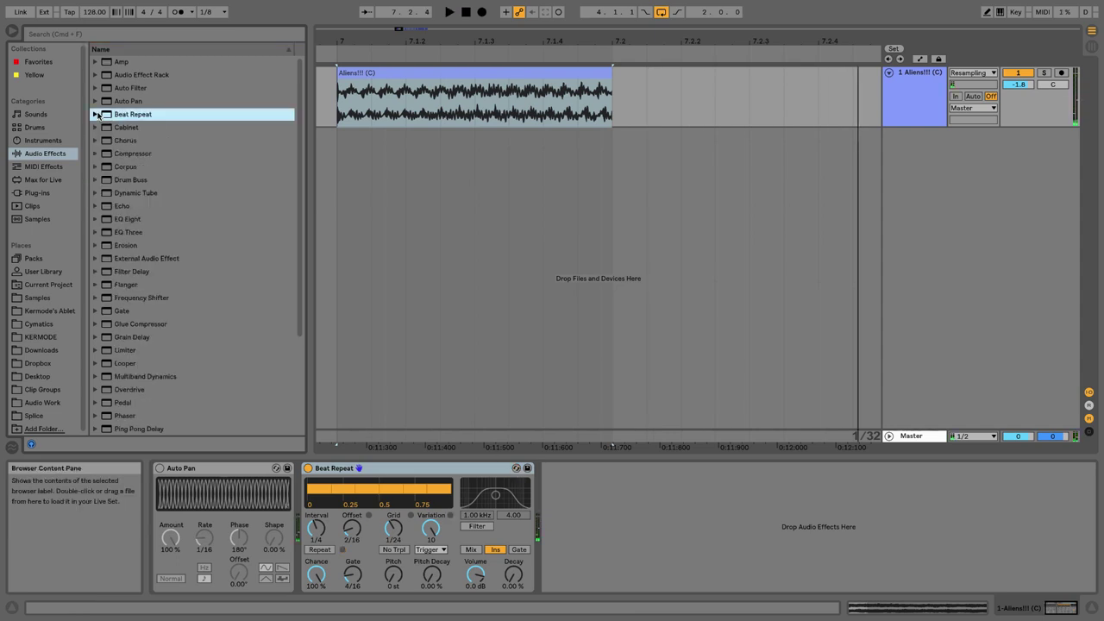
- Load Chorus after the deactivated Beat Repeat and adjust its dry/wet mix and modulation while auditioning the clip
drag(124, 143, 577, 509)
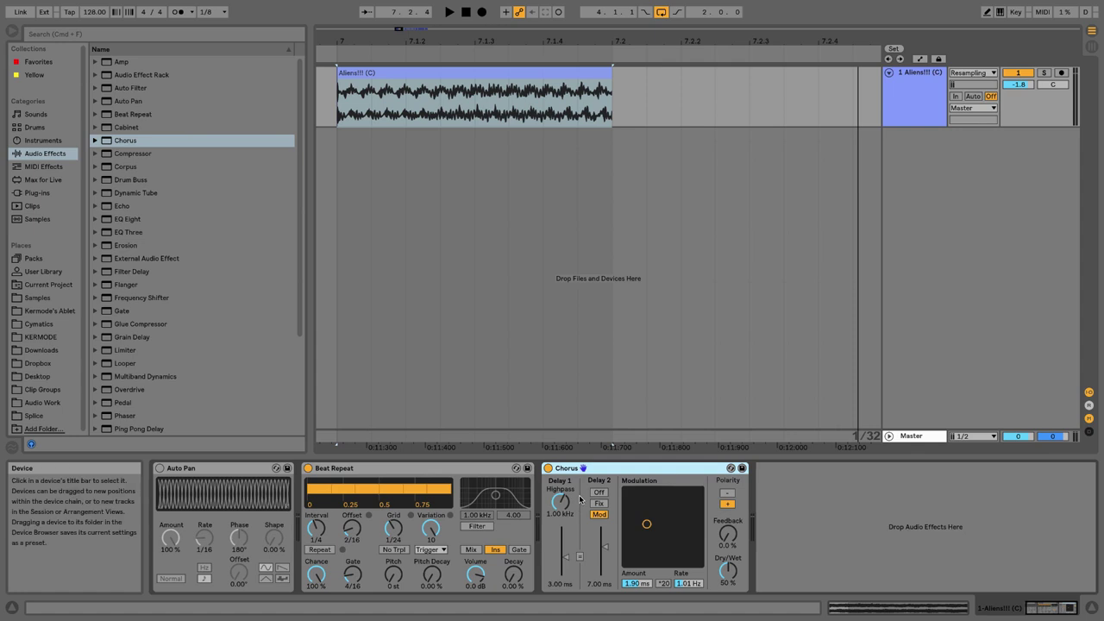
click(308, 467)
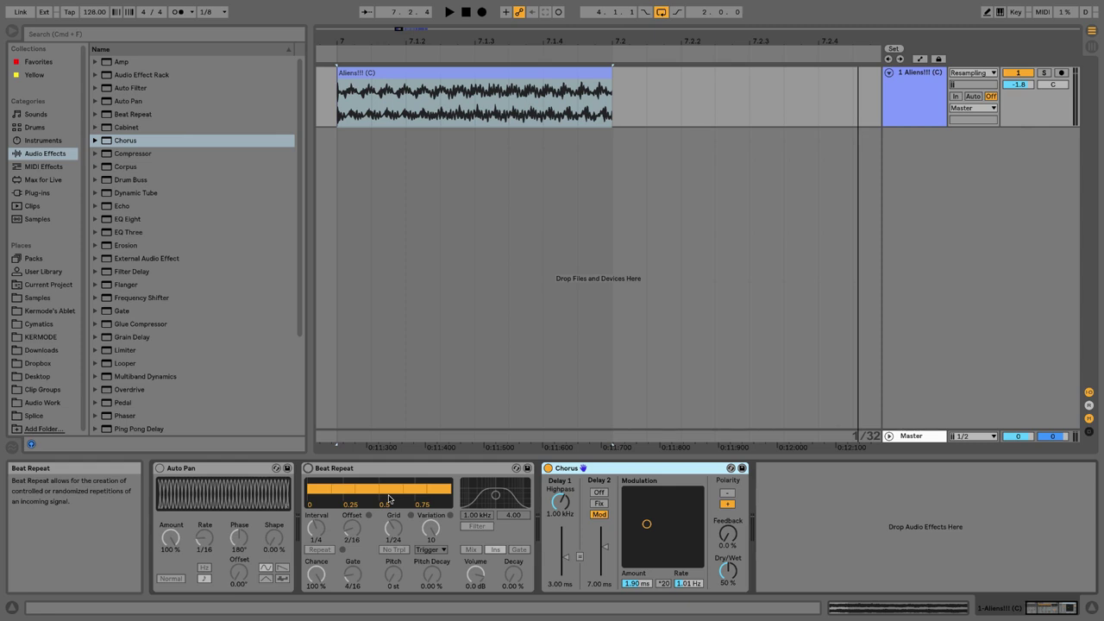
drag(727, 570, 724, 572)
drag(646, 524, 636, 548)
key(space)
key(space)
key(space)
key(space)
key(space)
key(space)
key(space)
key(space)
key(space)
key(space)
key(space)
key(space)
key(space)
key(space)
- Replace Chorus with Flanger after Beat Repeat
click(588, 470)
key(Delete)
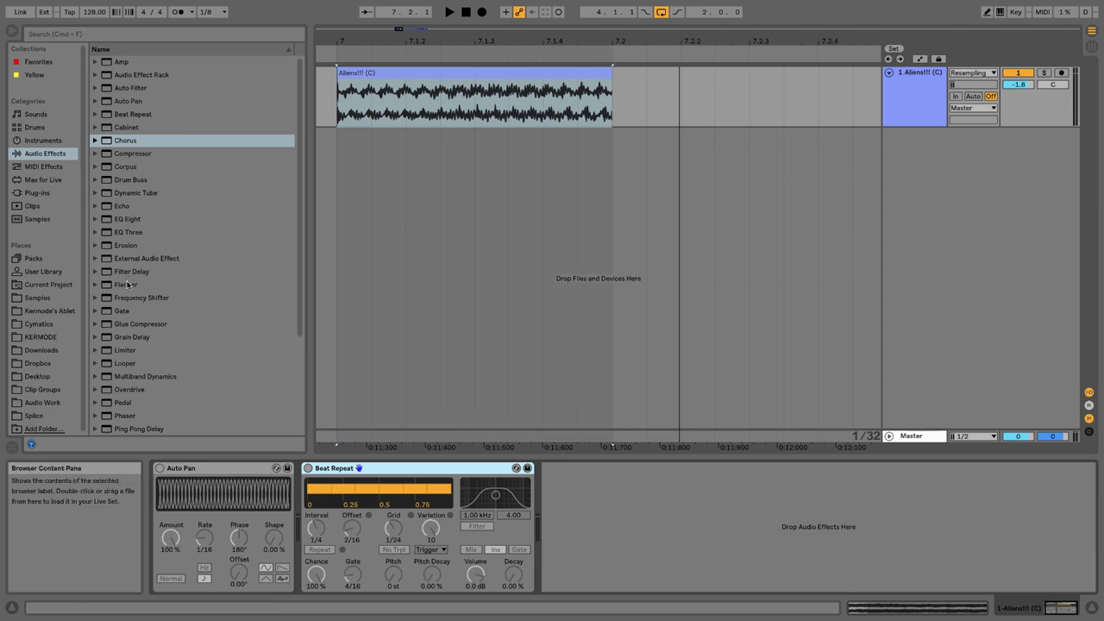
drag(128, 284, 590, 499)
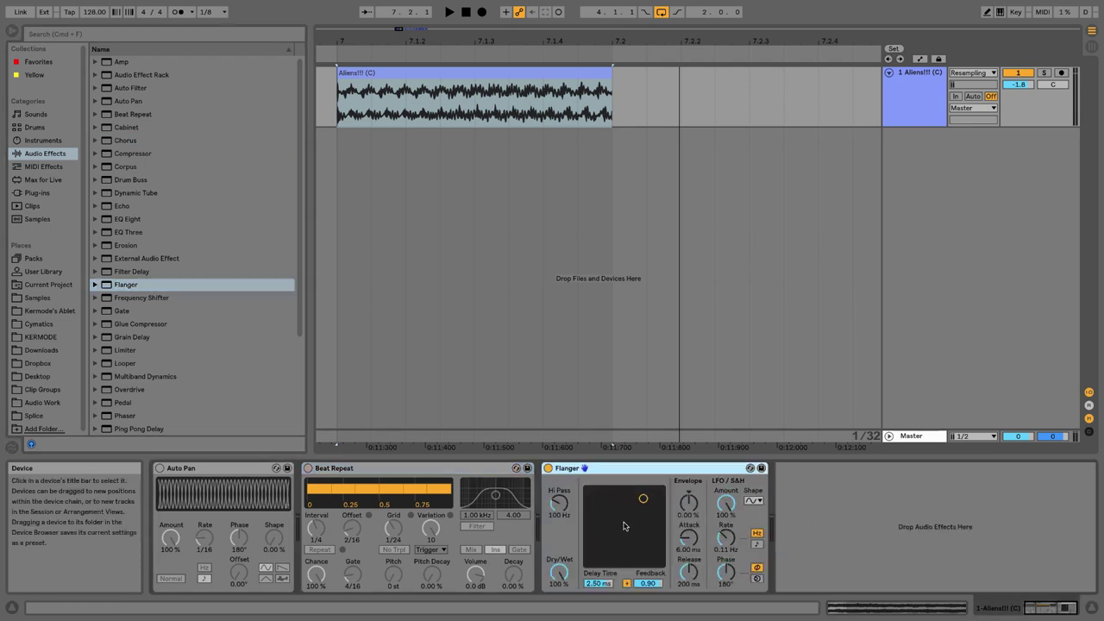
- Invert Flanger's feedback polarity and set its delay time to 3.56 ms and feedback to 0.96 while auditioning
mouse_move(625, 525)
mouse_down()
mouse_move(621, 503)
mouse_move(598, 505)
mouse_move(599, 535)
mouse_move(611, 511)
mouse_up()
key(space)
click(626, 583)
key(space)
key(space)
key(space)
key(space)
mouse_move(644, 585)
mouse_down()
mouse_move(643, 552)
mouse_move(644, 604)
mouse_up()
key(space)
key(space)
key(space)
key(space)
key(space)
drag(610, 501, 649, 493)
key(space)
key(space)
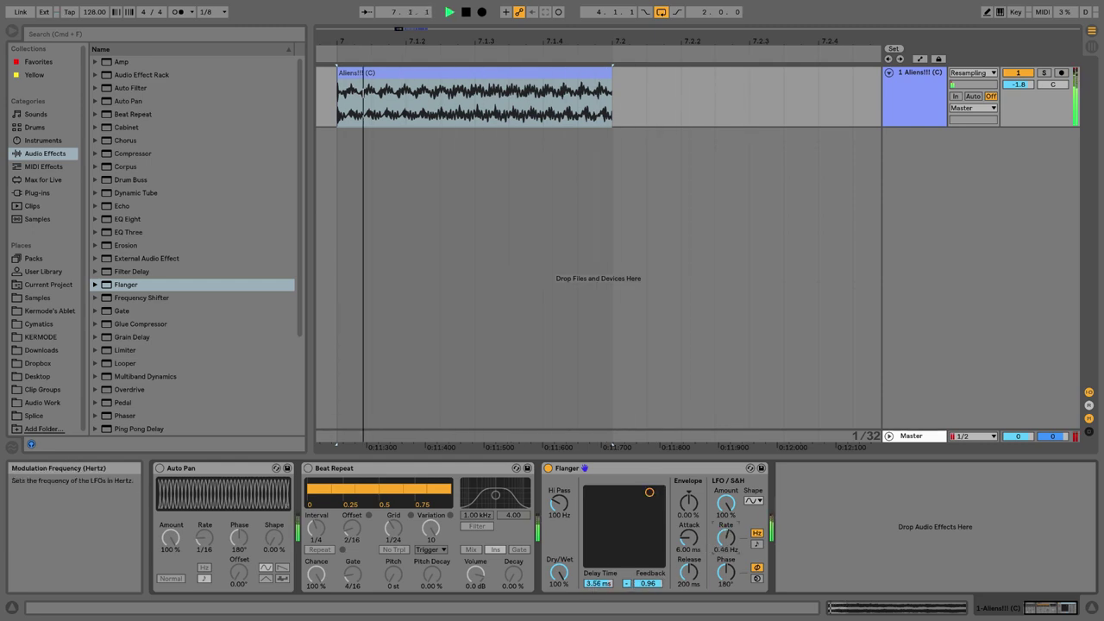
- Vary Flanger's LFO rate, phase and delay time, and switch the feedback polarity back to positive while auditioning
drag(726, 543, 727, 505)
drag(726, 573, 726, 614)
drag(598, 584, 598, 612)
click(626, 583)
mouse_move(630, 493)
mouse_down()
mouse_move(631, 519)
mouse_move(613, 496)
mouse_up()
key(space)
key(space)
key(space)
- Replace Flanger with Phaser after Beat Repeat
click(614, 466)
key(Delete)
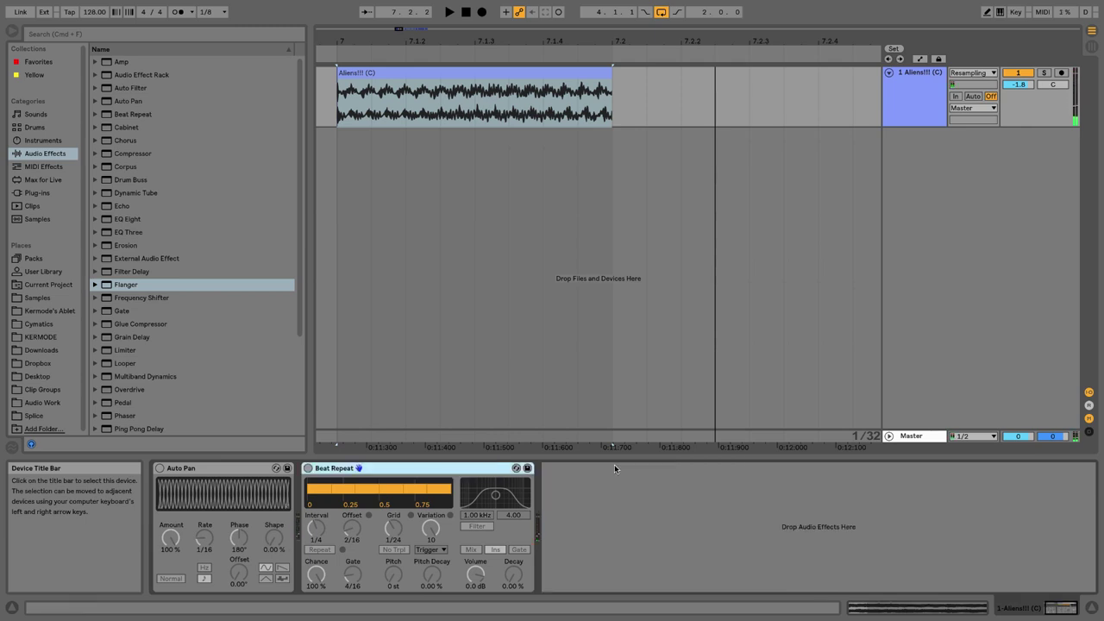
scroll(178, 327, down, 3)
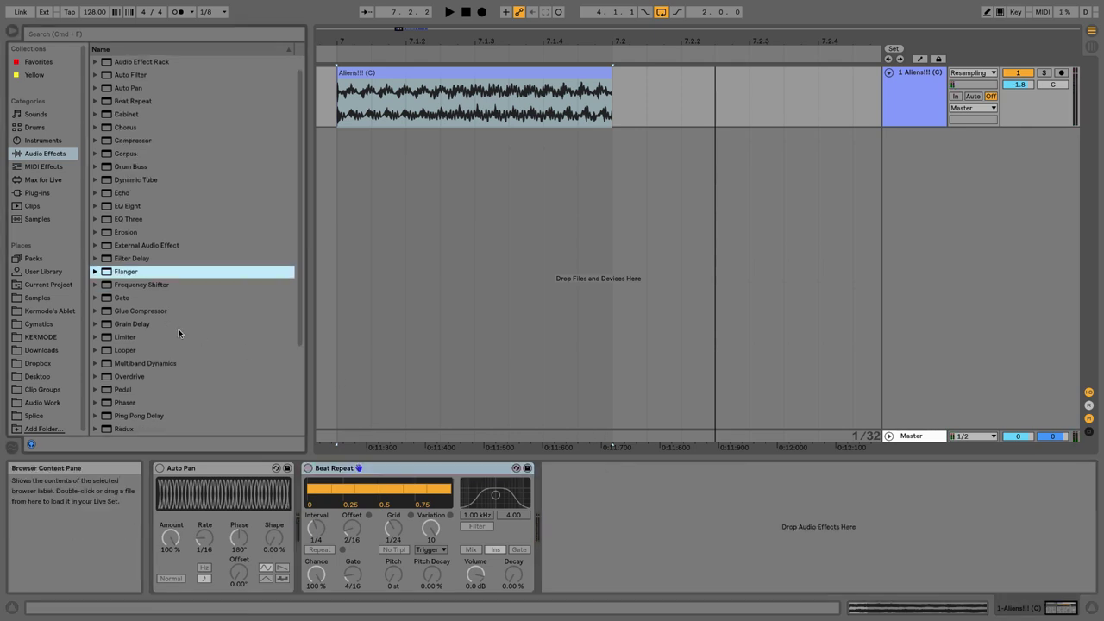
drag(128, 377, 627, 513)
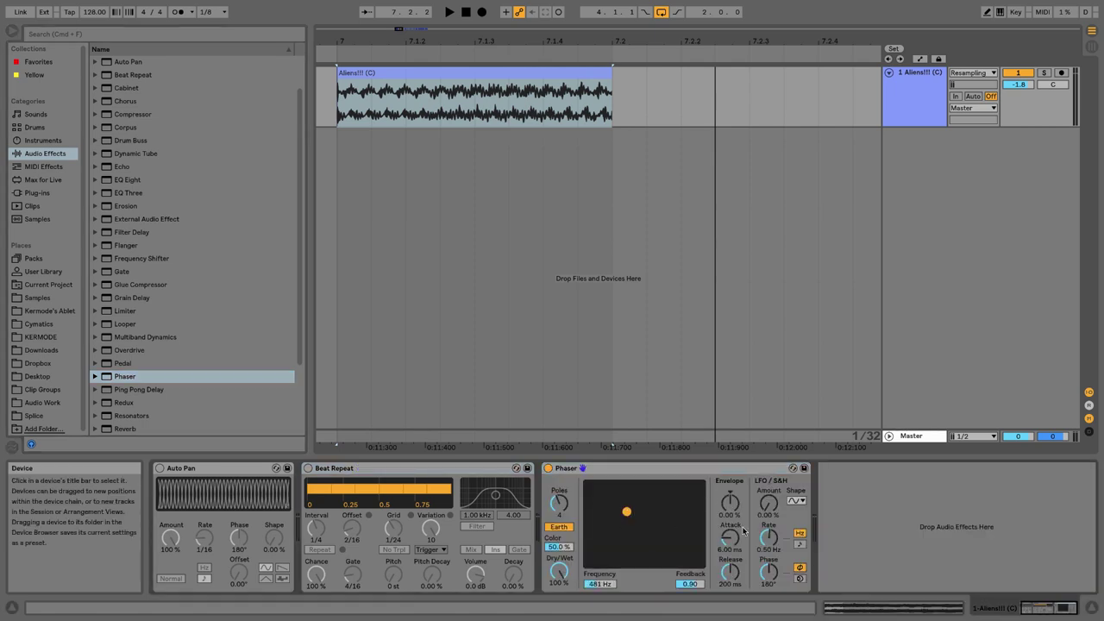
- Set Phaser's LFO amount to 100 %, frequency to 5.48 kHz and feedback to 0.98, auditioning the clip
drag(763, 514, 762, 449)
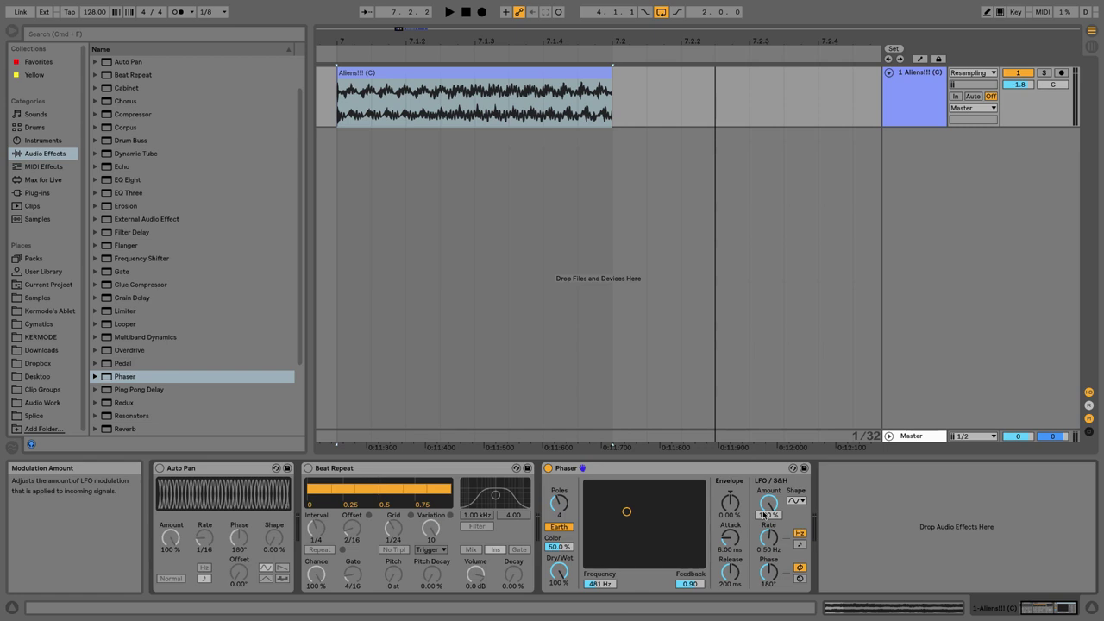
mouse_move(671, 506)
mouse_down()
mouse_move(664, 496)
mouse_move(676, 487)
mouse_up()
key(space)
key(space)
key(space)
key(space)
key(space)
key(space)
key(space)
key(space)
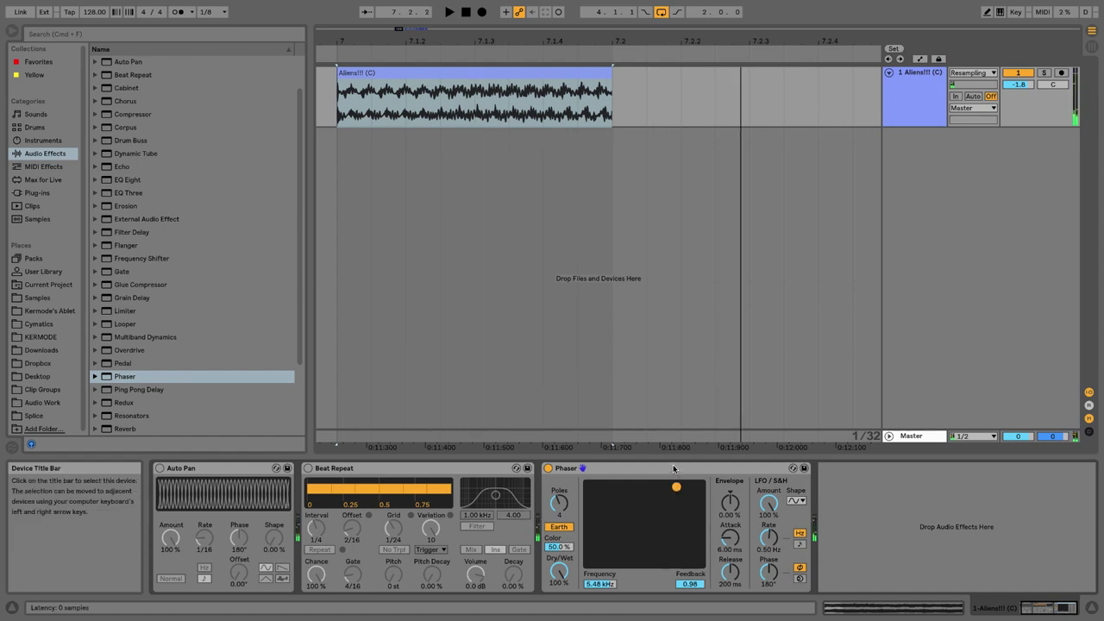
- Replace Auto Pan, Beat Repeat and Phaser with a Compressor on the bass track
shift+click(199, 468)
key(Delete)
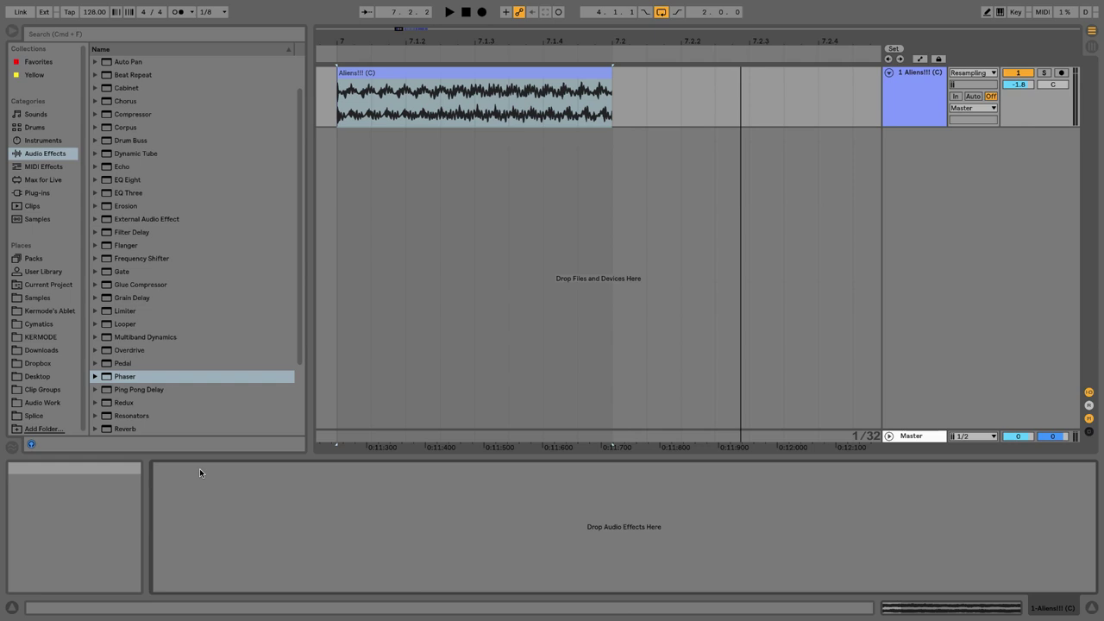
scroll(250, 362, up, 1)
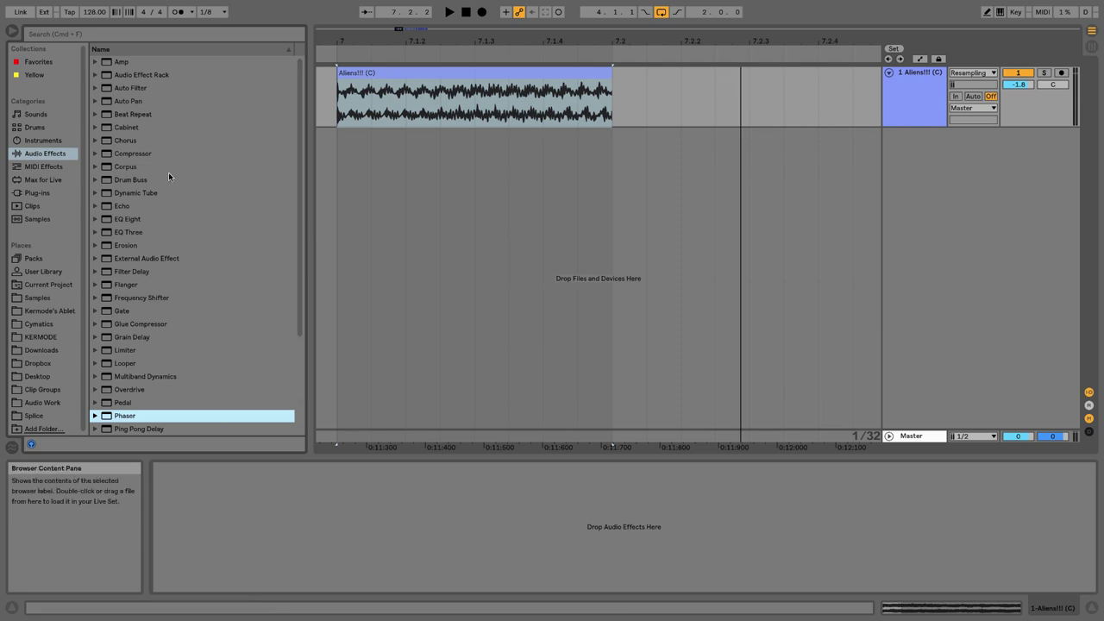
click(143, 154)
drag(229, 493, 226, 493)
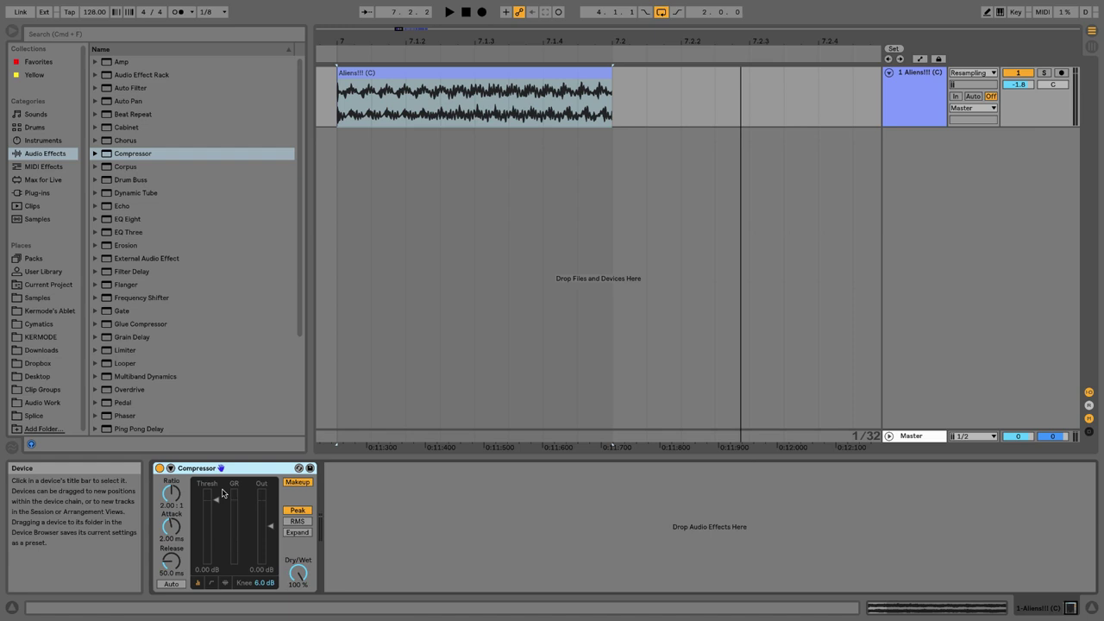
- Load Drum Buss after the deactivated Compressor and select the percussion clip at 7.3.1
click(160, 468)
drag(133, 181, 400, 529)
drag(676, 42, 371, 19)
click(433, 74)
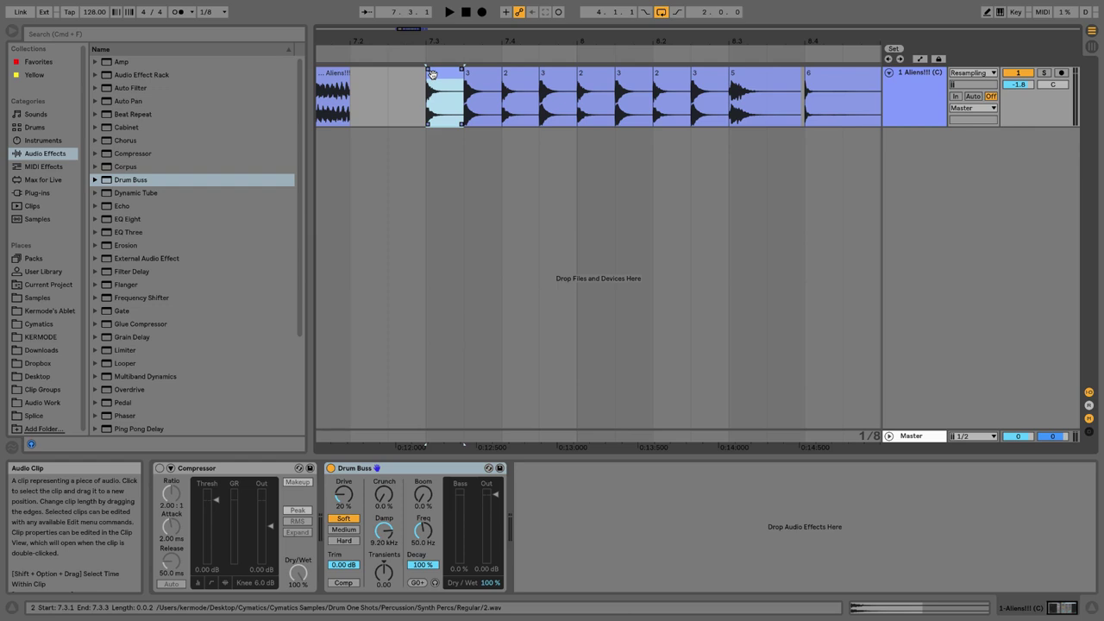
- Deactivate Drum Buss, then add a Gate after it and deactivate the Gate as well
click(331, 469)
click(330, 468)
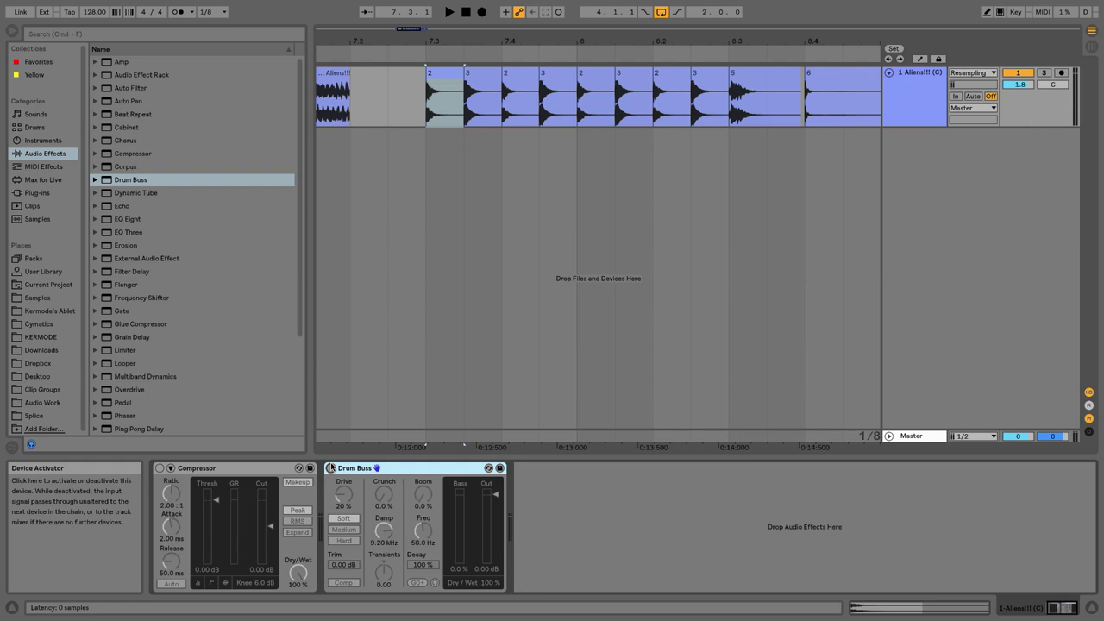
drag(116, 309, 217, 369)
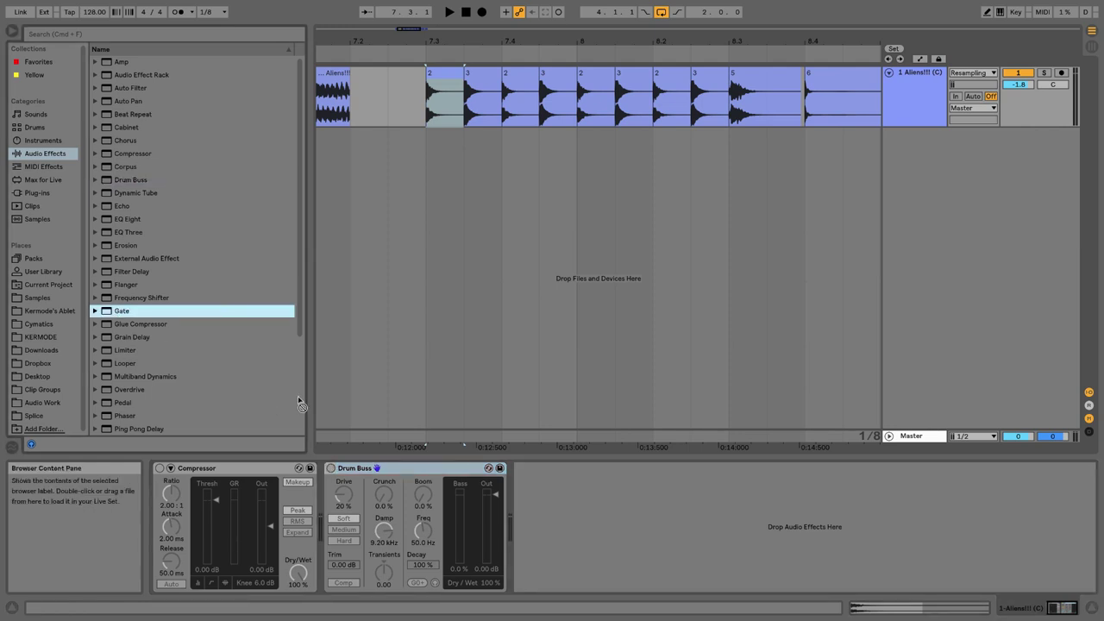
key(Return)
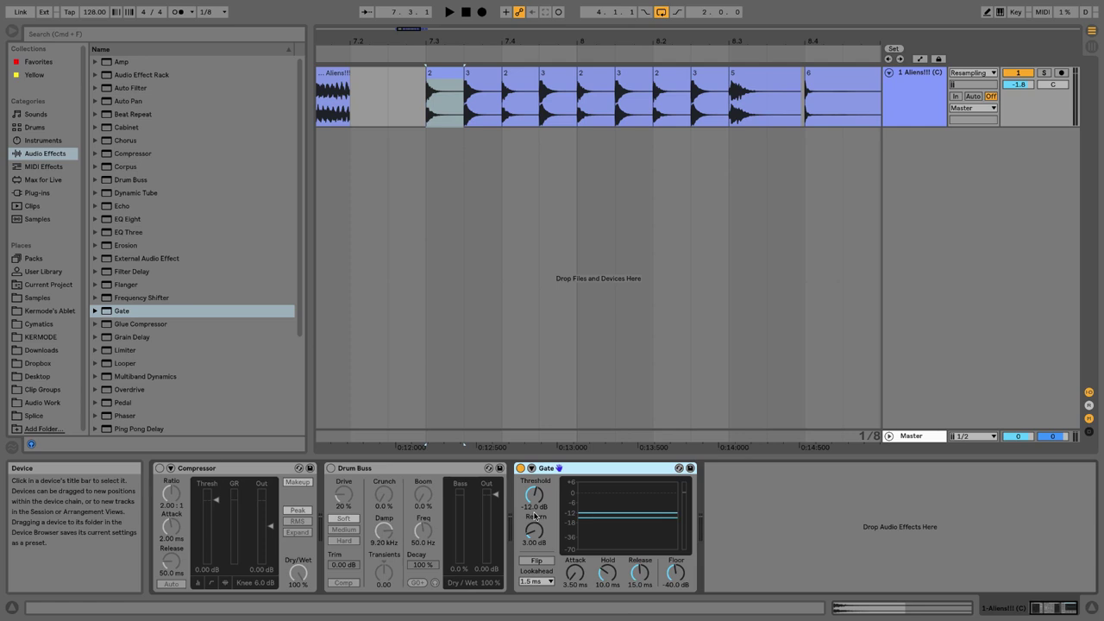
click(521, 468)
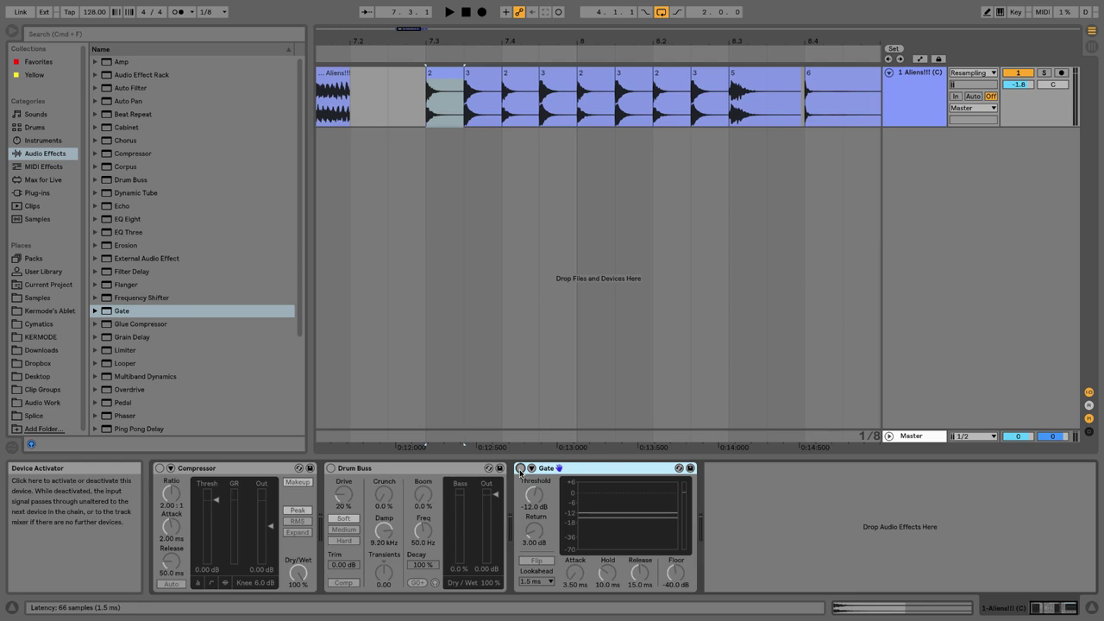
- Add Glue Compressor and Multiband Dynamics after the Gate, deactivating both devices
click(155, 326)
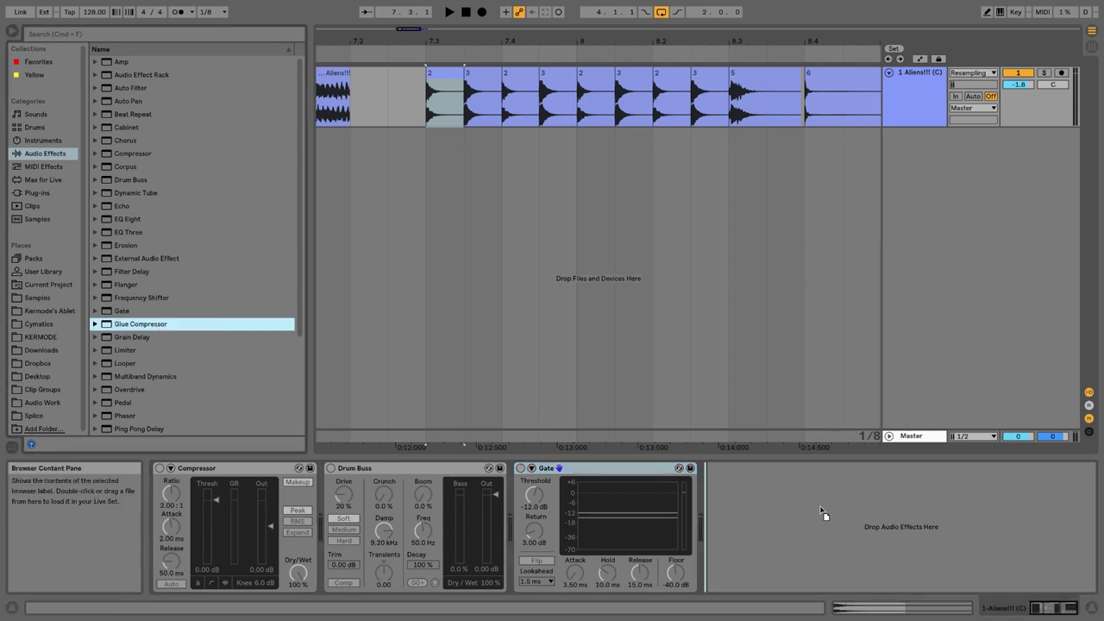
drag(775, 496, 777, 498)
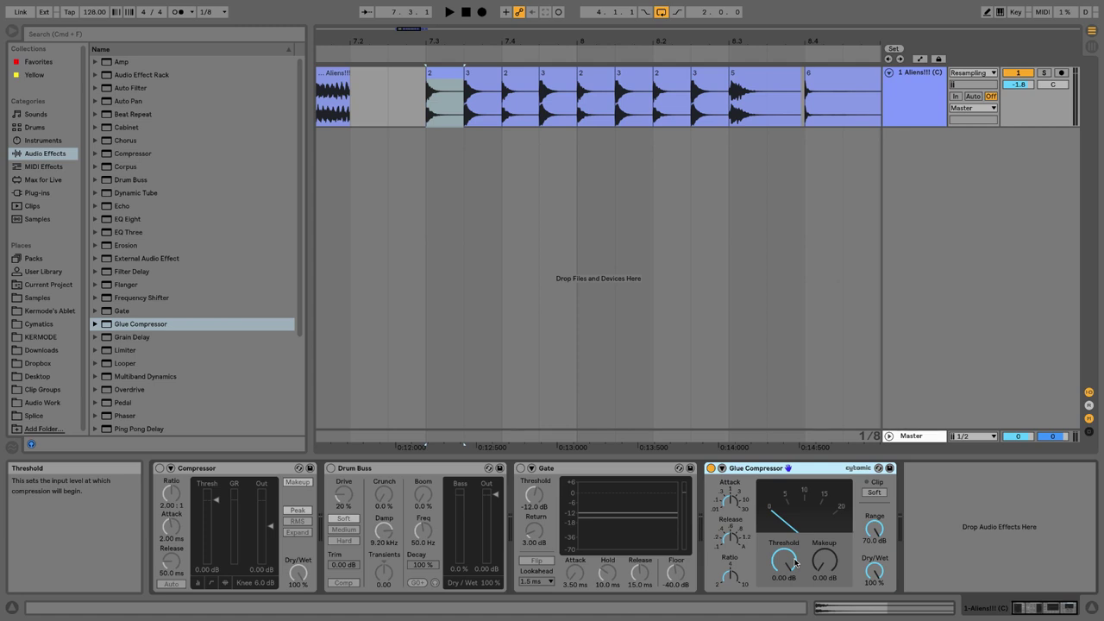
click(142, 376)
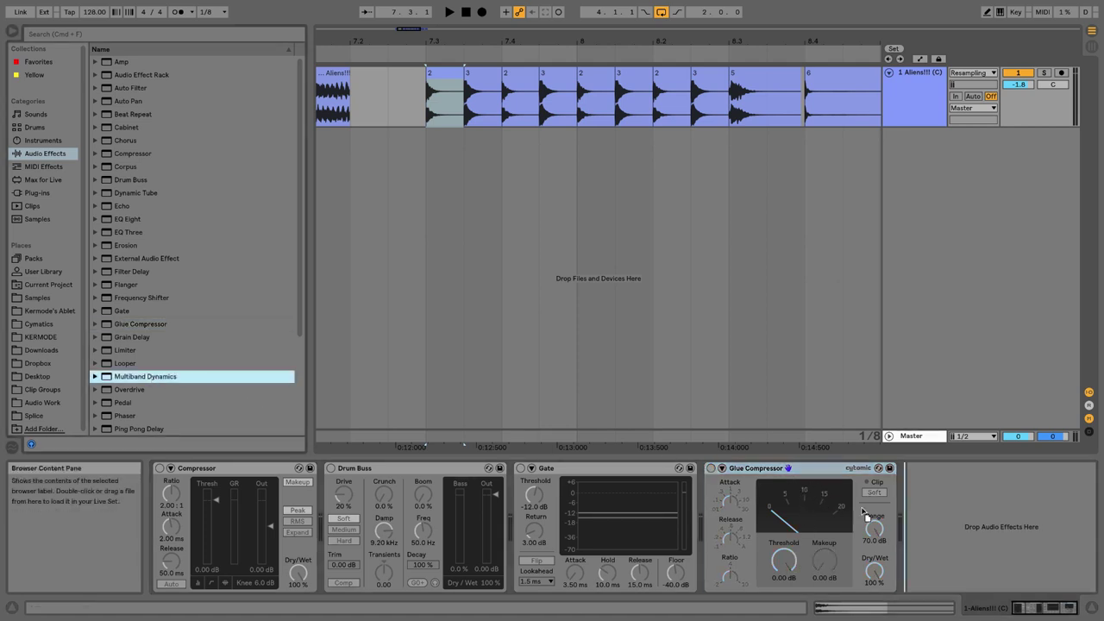
key(Return)
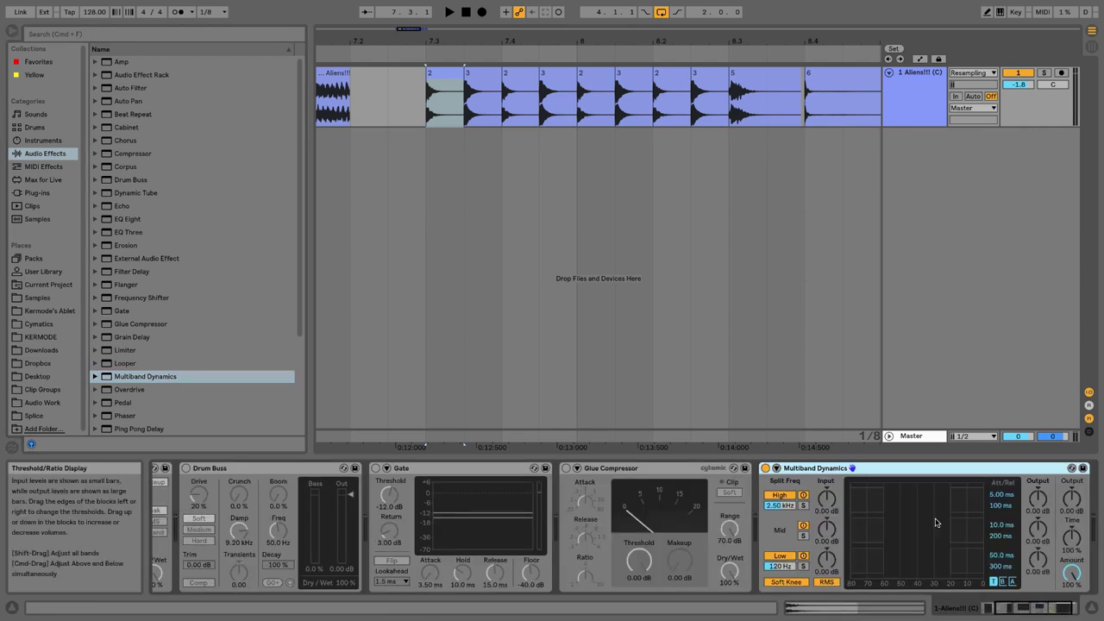
click(765, 471)
- Add a Limiter after Multiband Dynamics and deactivate it
scroll(130, 226, down, 5)
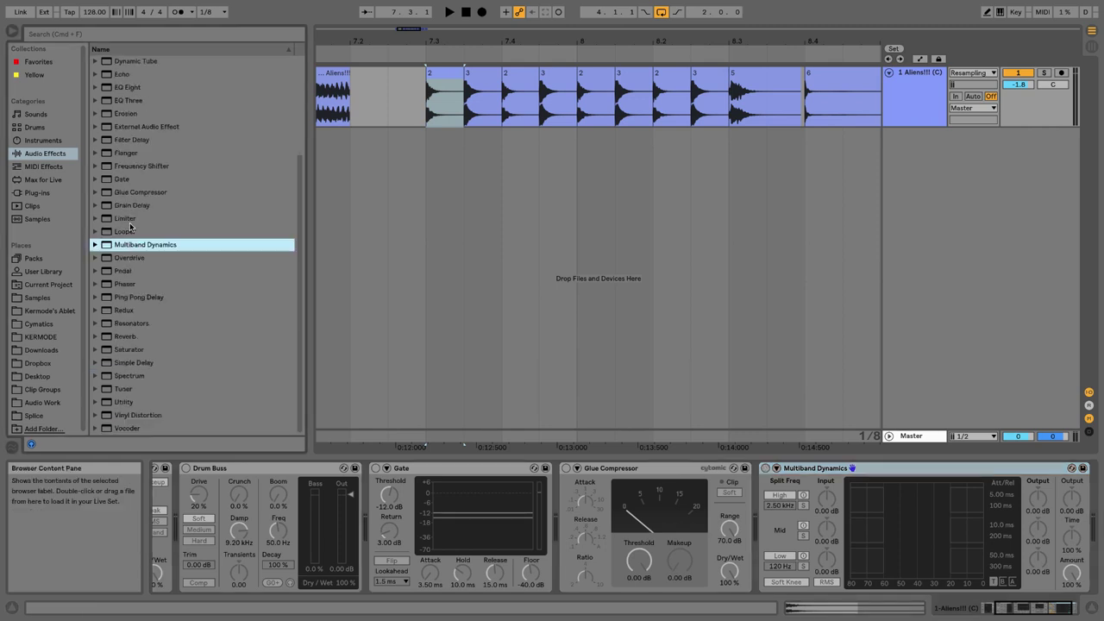
drag(126, 220, 1074, 518)
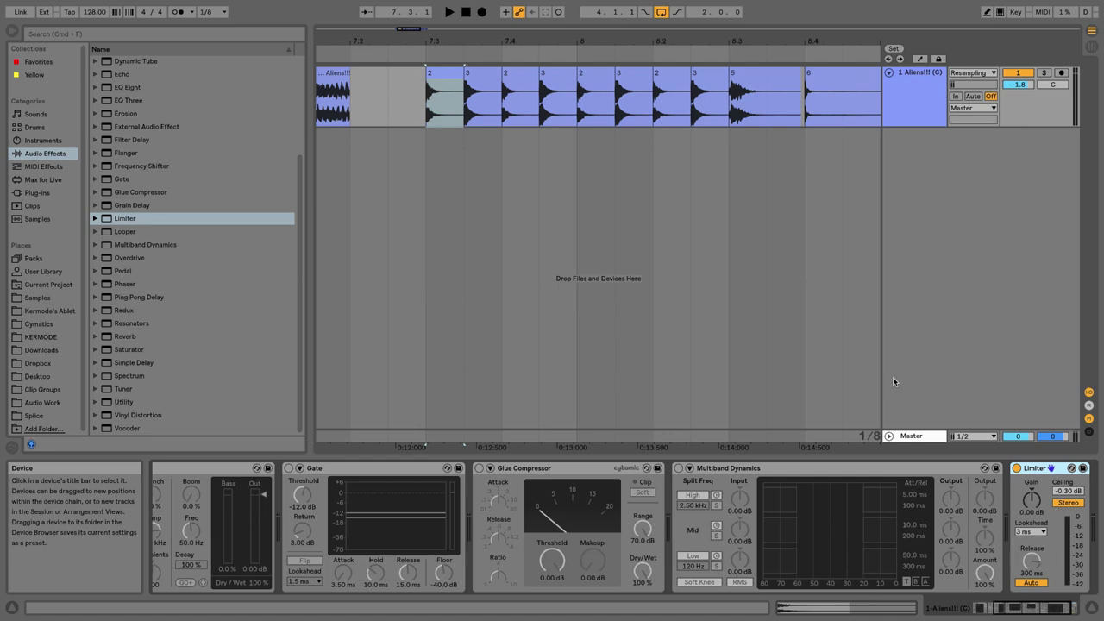
click(1016, 467)
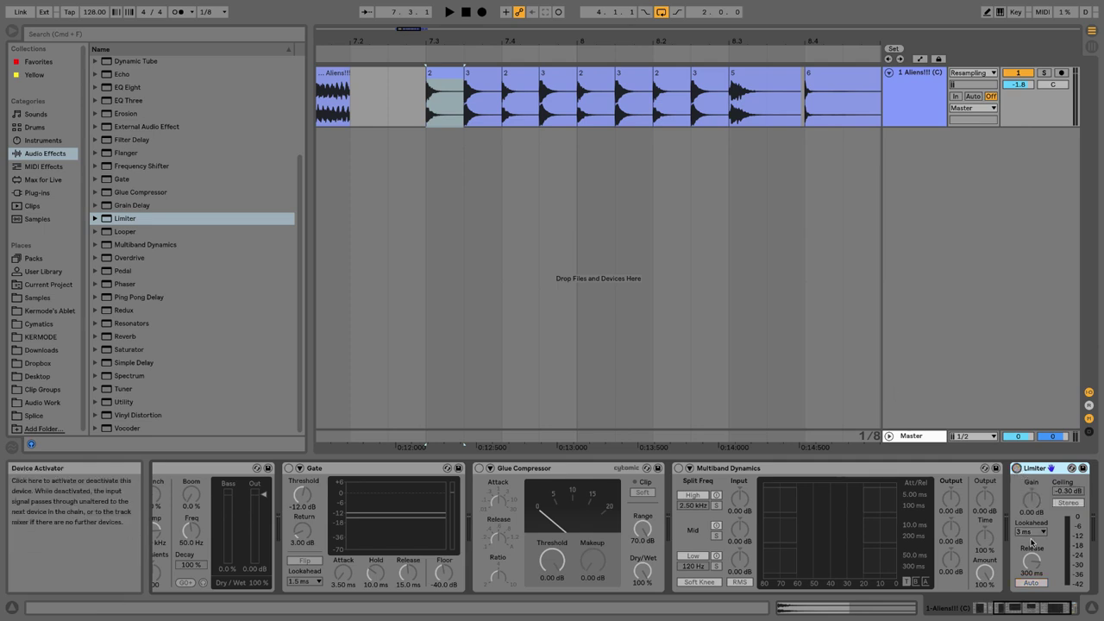
- Delete all the dynamics devices from the track's device chain
drag(1054, 607, 994, 609)
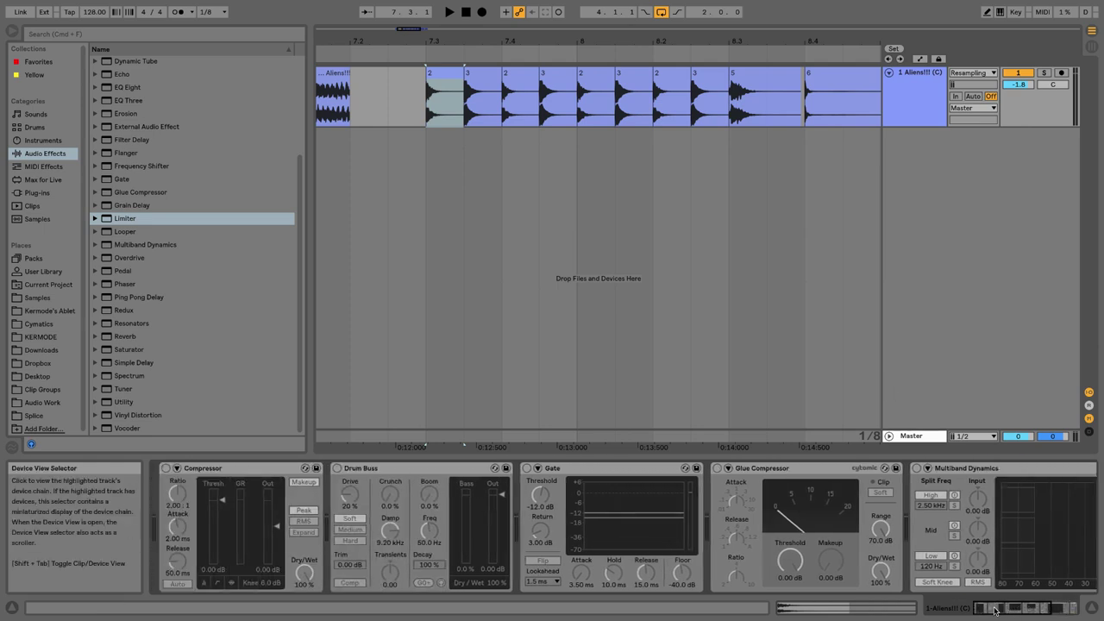
click(262, 468)
key(super+a)
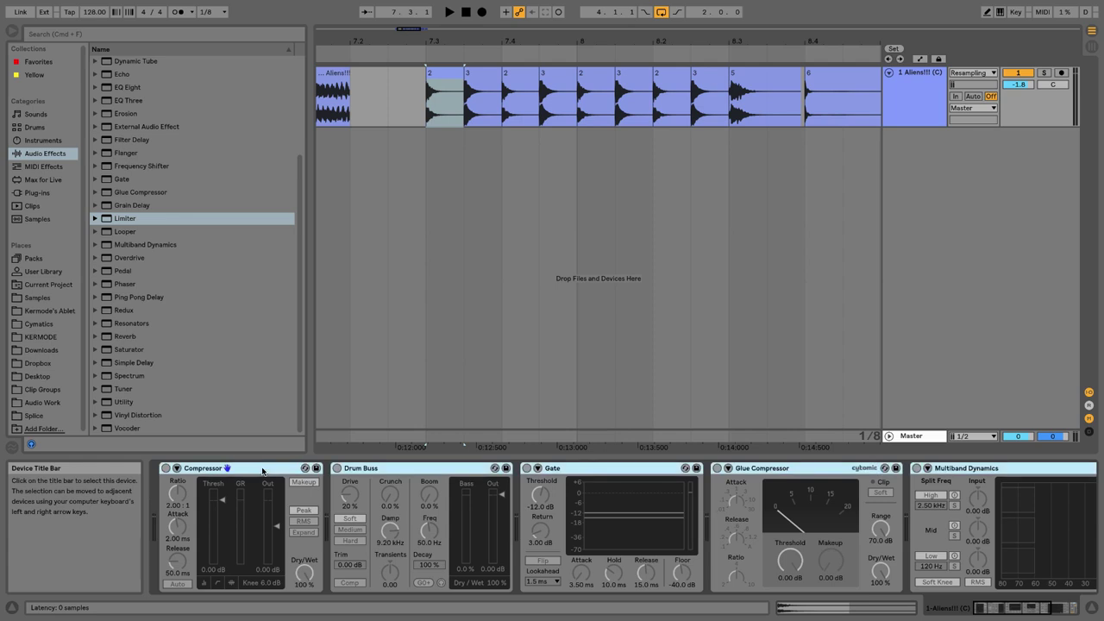
key(Delete)
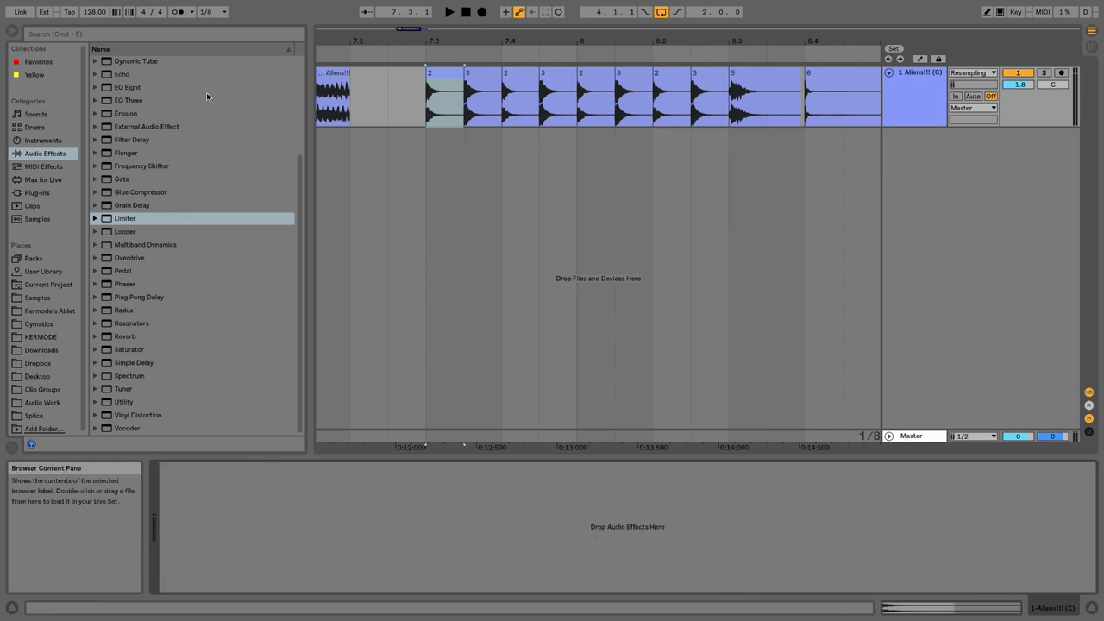
- Load Echo and then Filter Delay on the track, auditioning each on the drum clips before deactivating it
scroll(138, 161, up, 5)
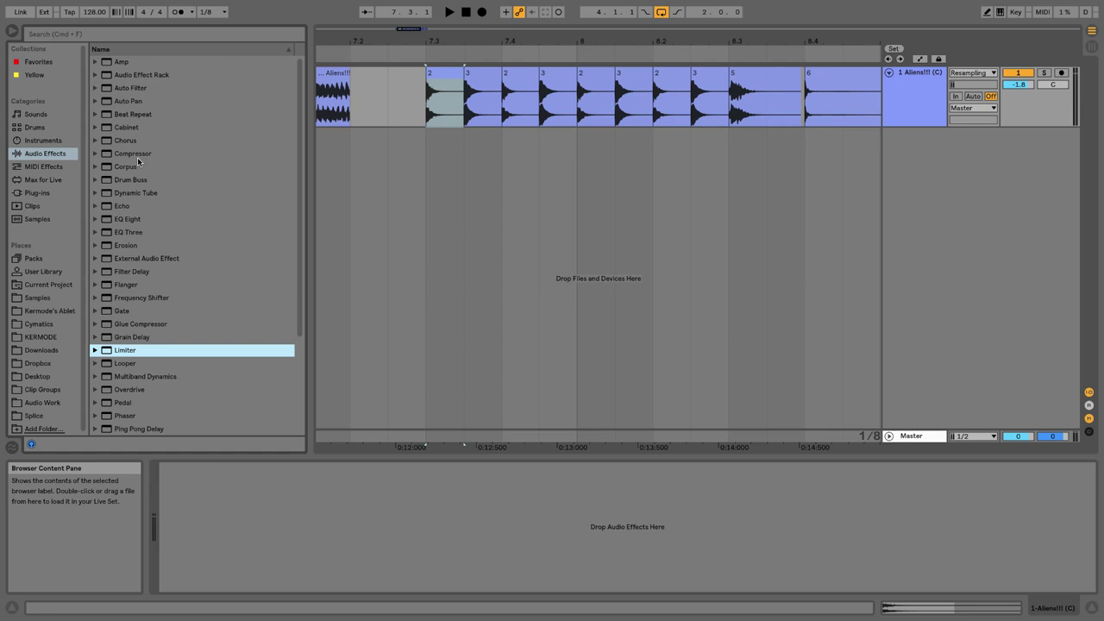
click(122, 209)
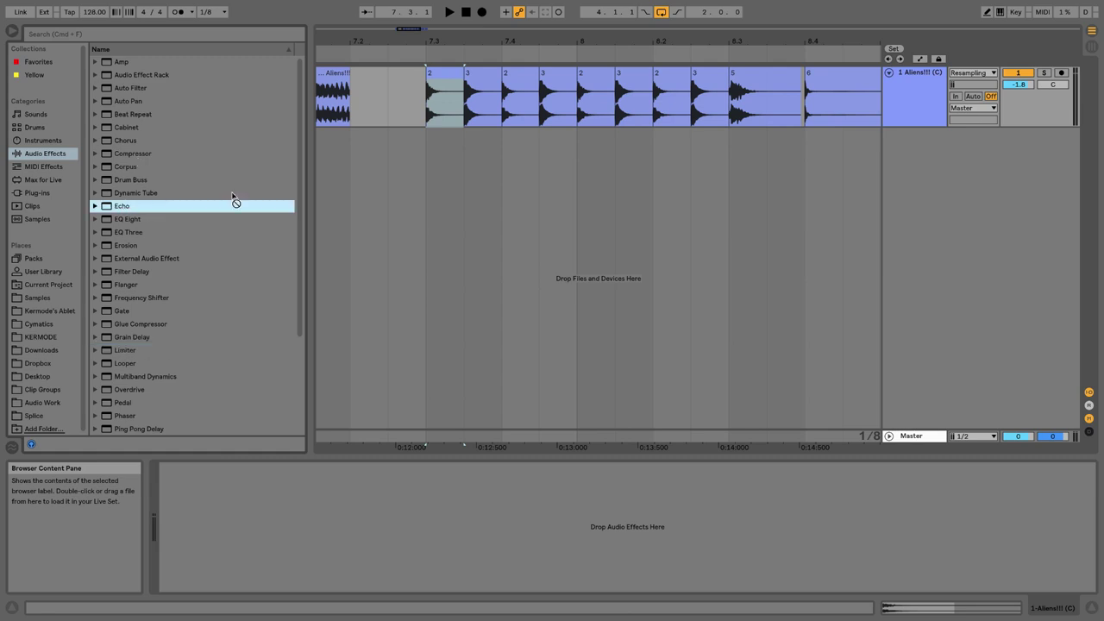
drag(409, 111, 410, 112)
key(space)
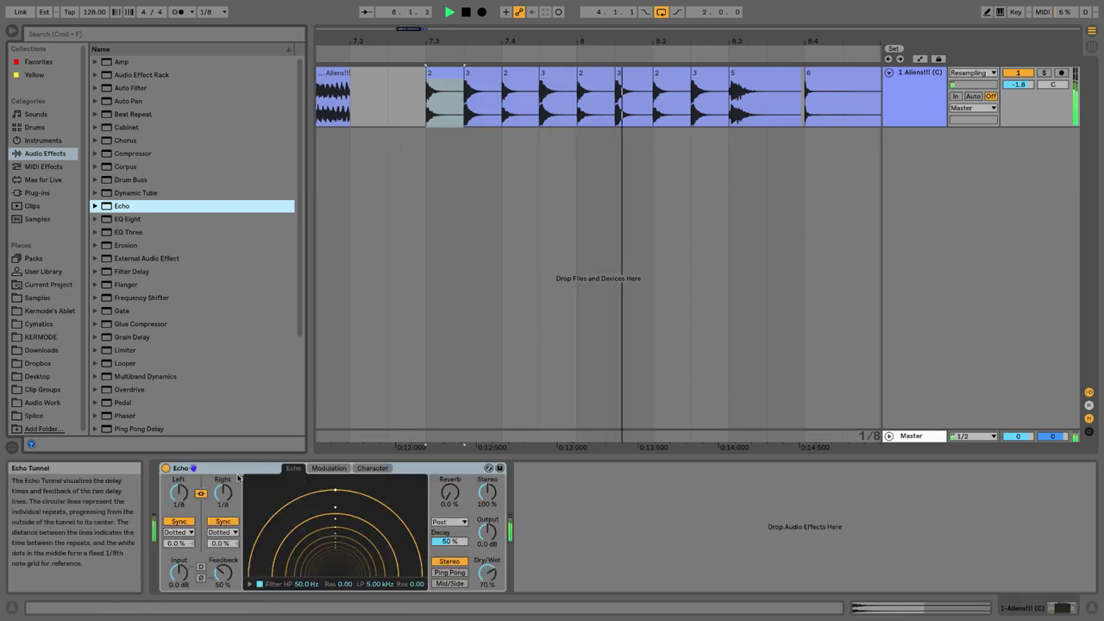
click(165, 468)
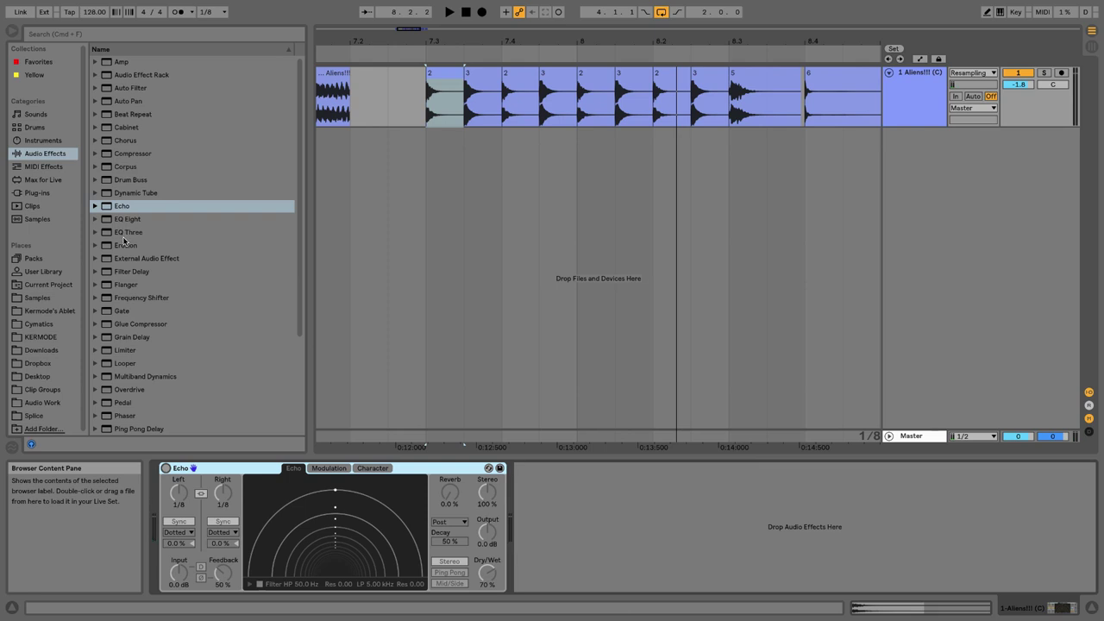
drag(127, 273, 601, 504)
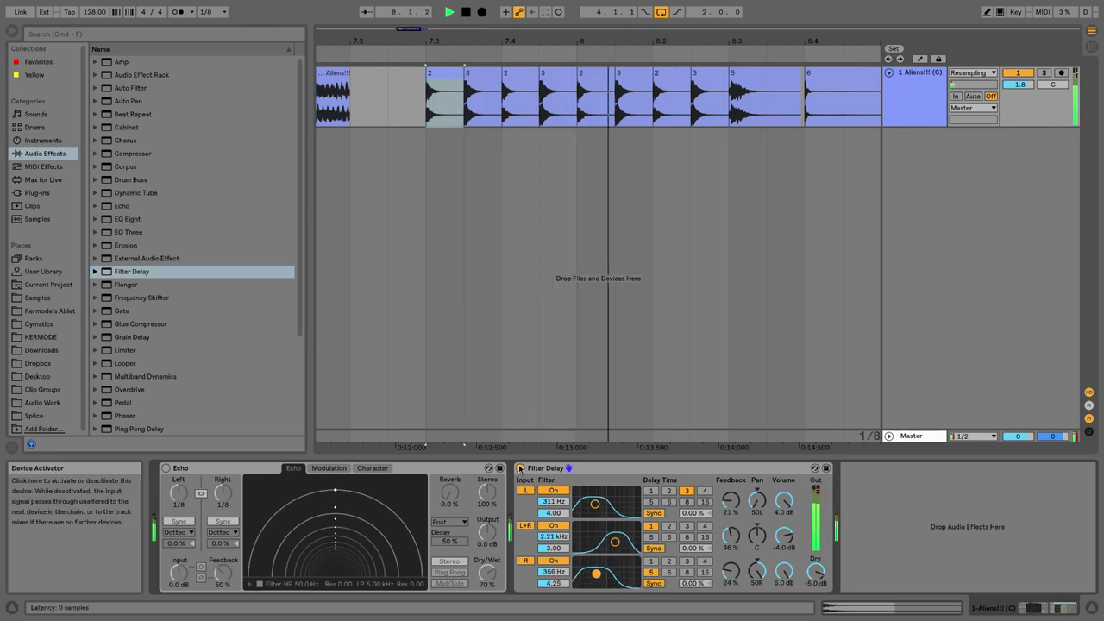
click(520, 467)
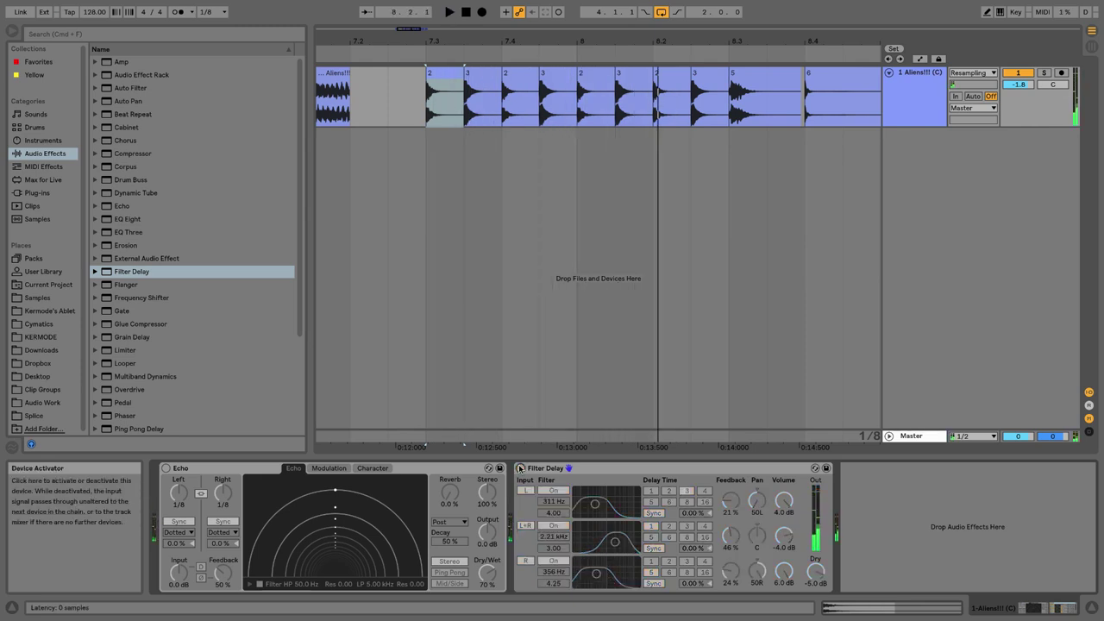
- Add Grain Delay after Filter Delay, set its feedback to 87 % and start playback
drag(132, 336, 868, 550)
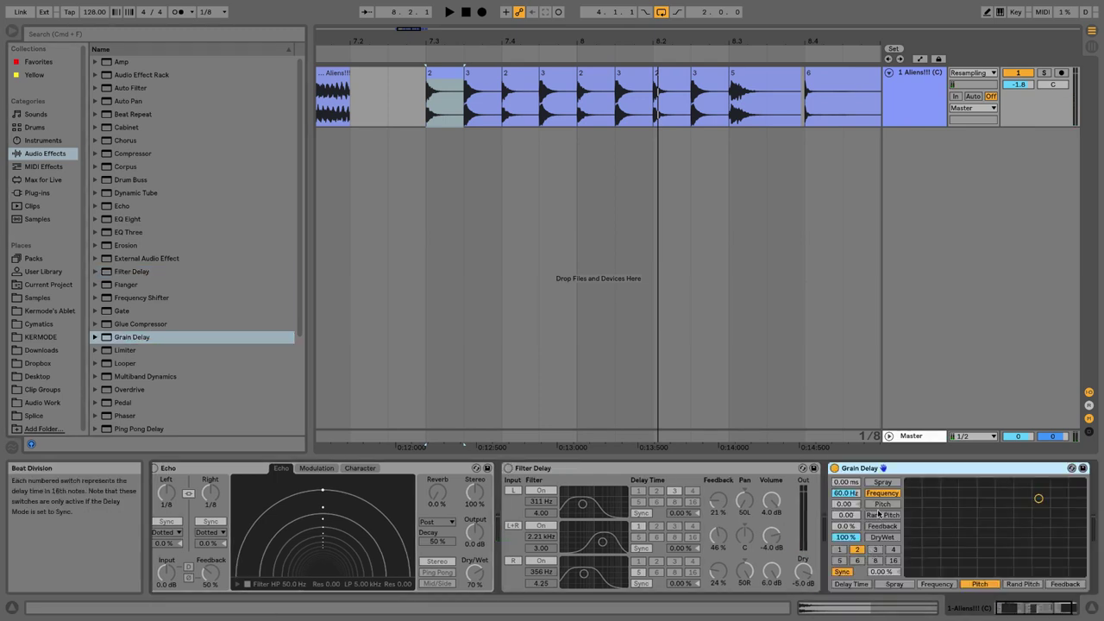
drag(846, 526, 845, 501)
key(space)
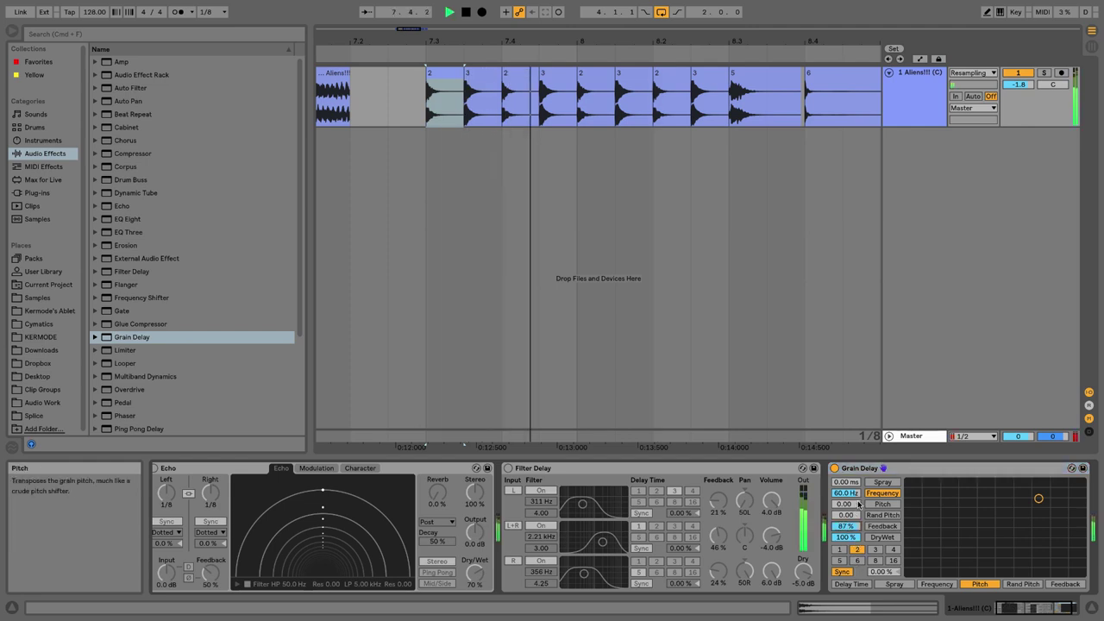
- Switch Grain Delay to a free delay time of 39.7 ms, set spray to 158 ms and pitch to -0.38, auditioning the clips
click(843, 571)
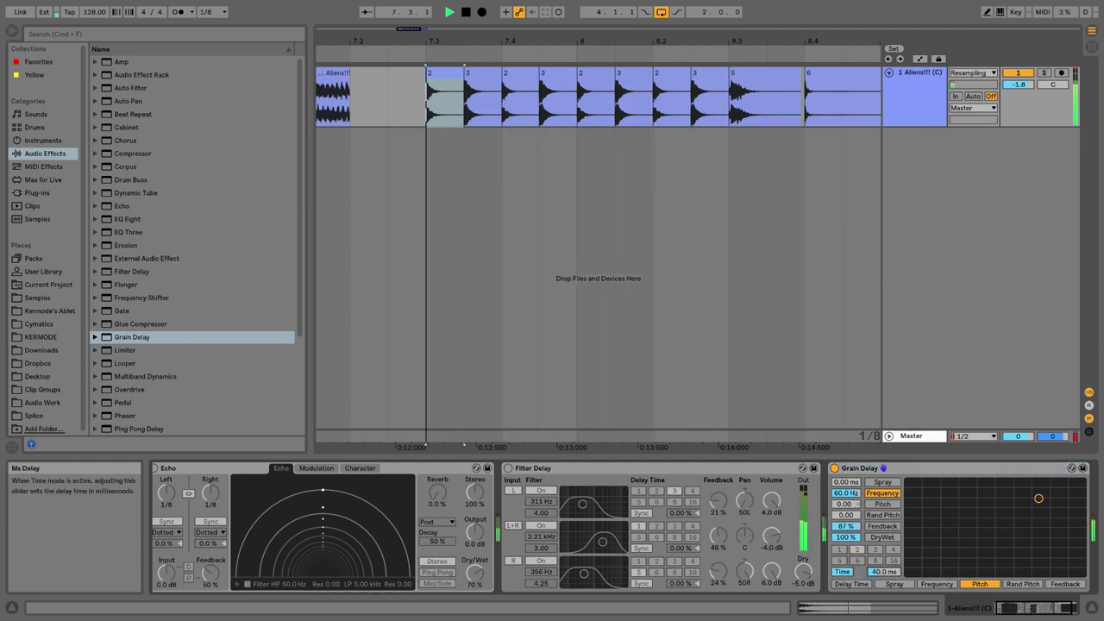
drag(884, 571, 884, 561)
mouse_move(845, 503)
mouse_down()
mouse_move(845, 490)
mouse_move(846, 535)
mouse_move(845, 462)
mouse_up()
key(space)
key(space)
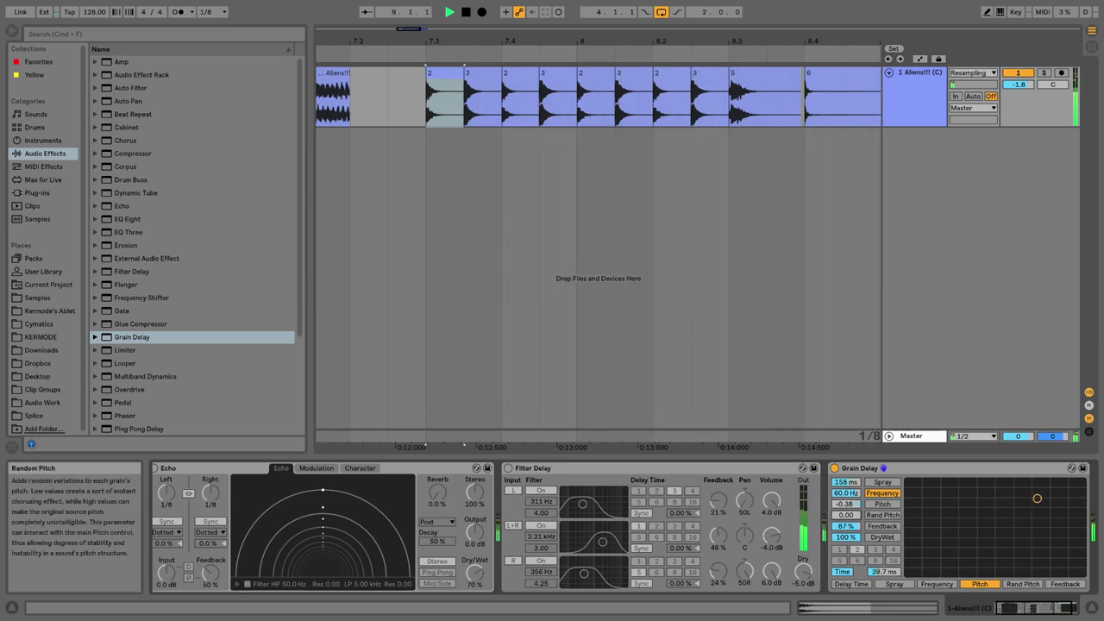
- Set Grain Delay's random pitch to 161, audition it and delete the device
key(space)
drag(845, 514, 845, 470)
key(space)
click(834, 469)
click(846, 470)
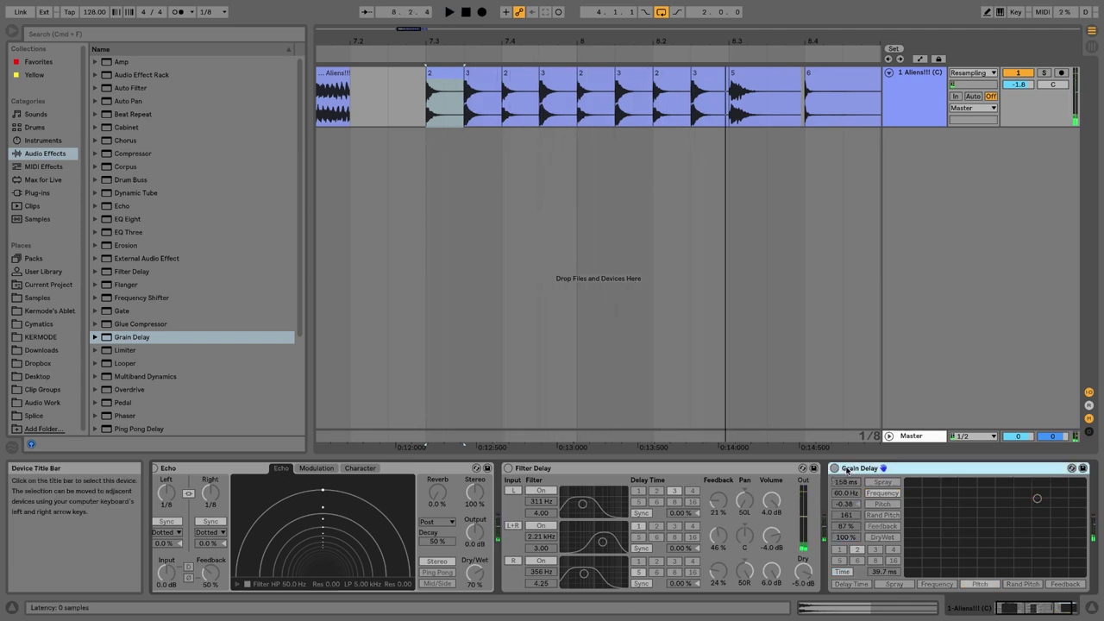
key(Delete)
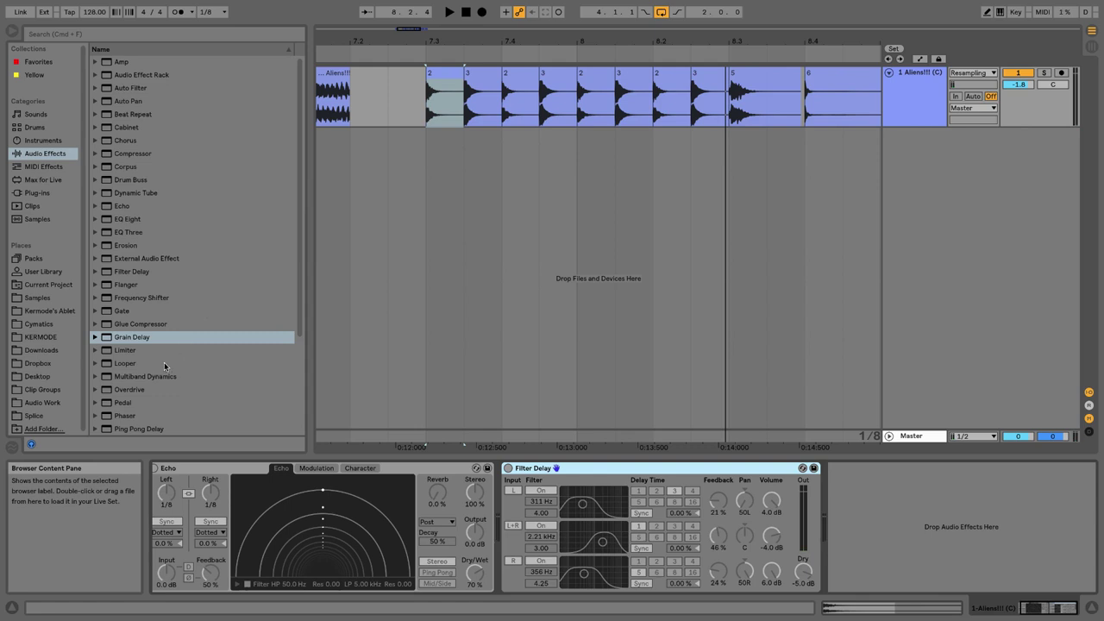
- Add Ping Pong Delay after Filter Delay, set its filter to 1.33 kHz and 7.20, audition the clips and deactivate it
scroll(164, 363, down, 2)
click(143, 400)
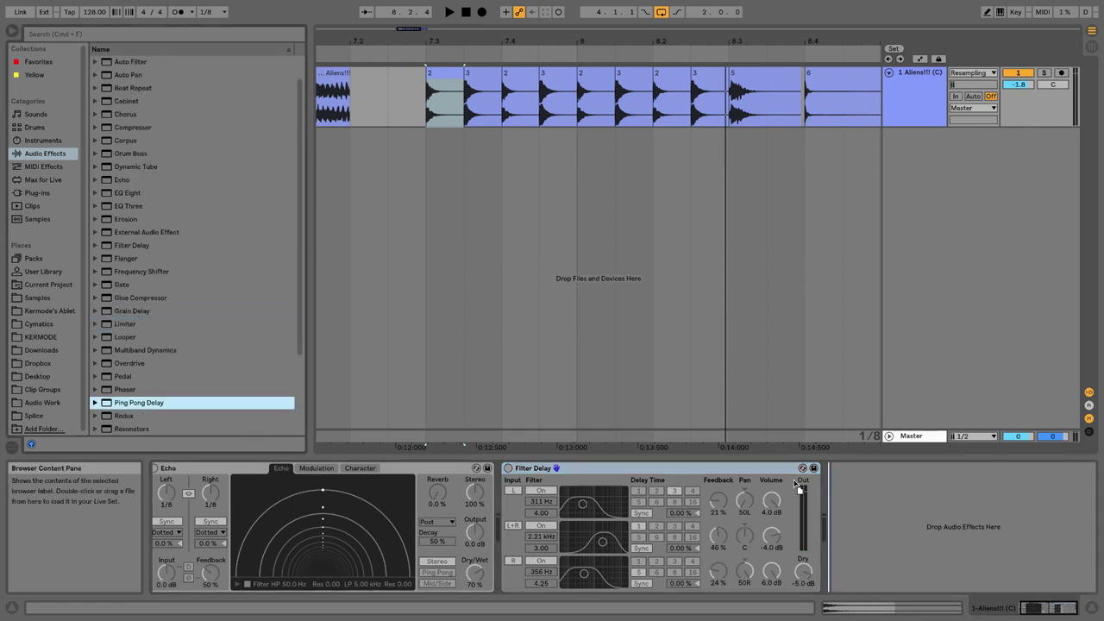
key(Return)
drag(867, 498, 868, 487)
key(space)
key(space)
click(835, 468)
- Add Reverb after Ping Pong Delay, audition it on the drum clips and deactivate it
scroll(170, 387, down, 3)
drag(160, 377, 744, 495)
key(Return)
key(space)
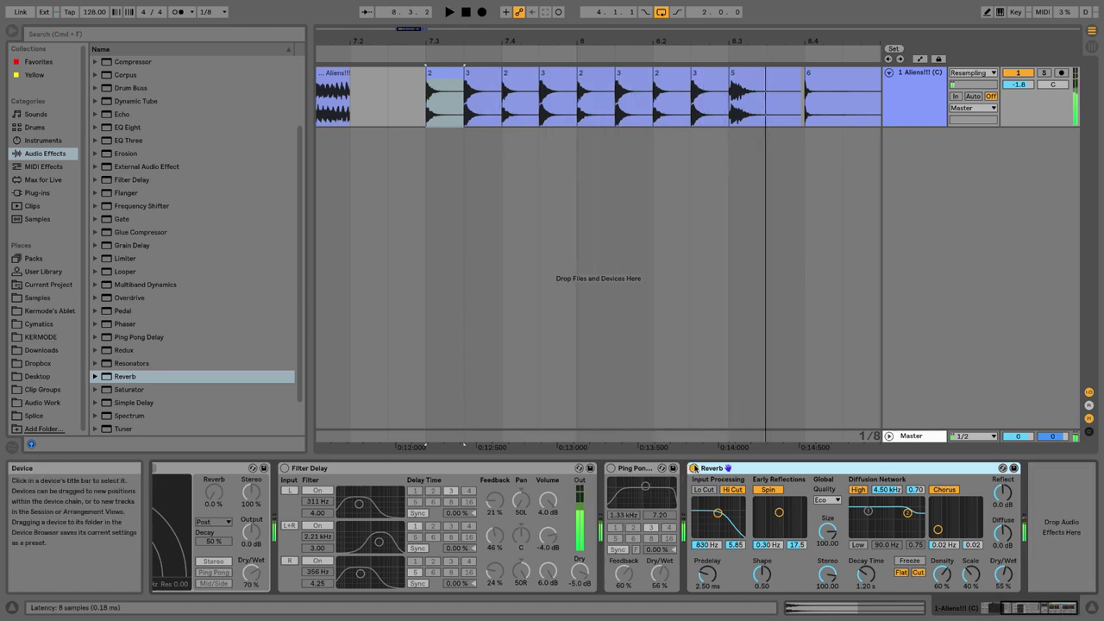
click(693, 468)
- Add Simple Delay after the Reverb, then delete all the delay and reverb devices from the track
double_click(132, 402)
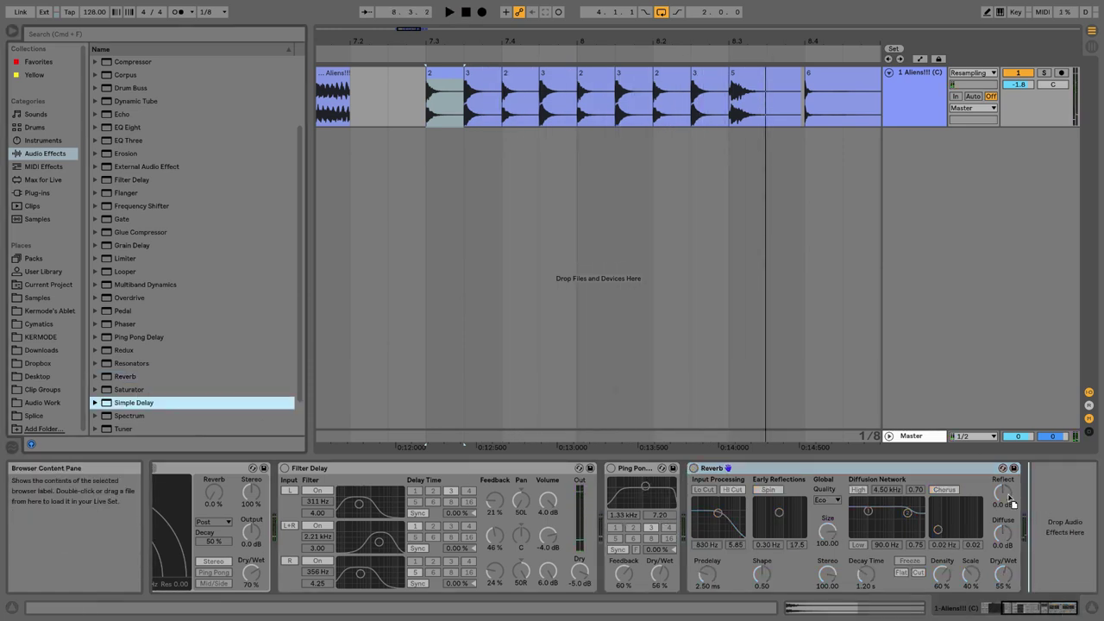
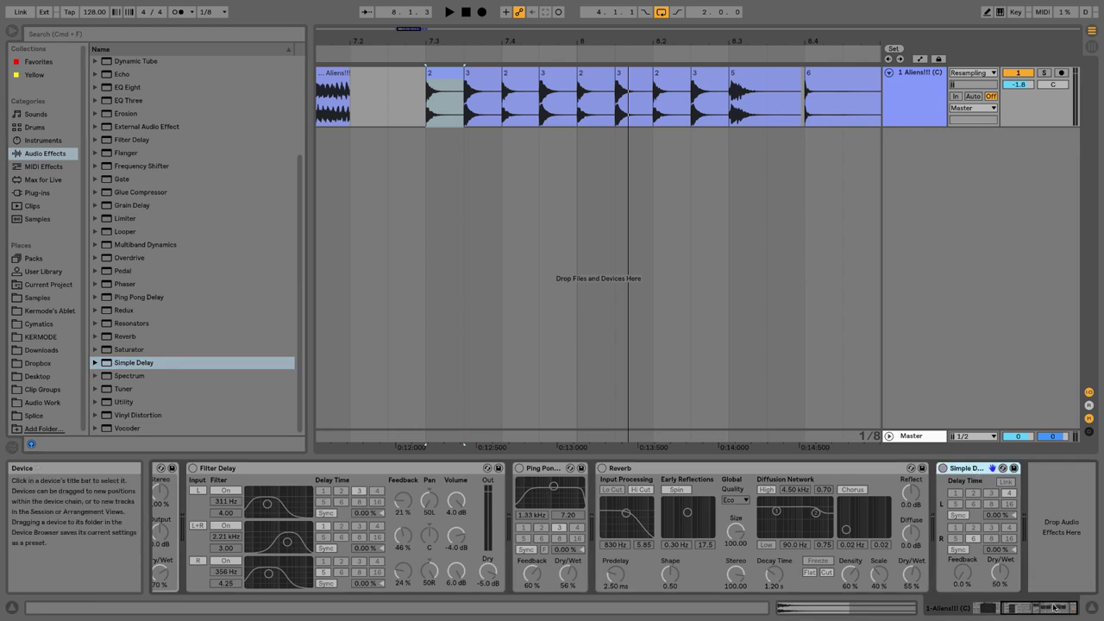
shift+click(988, 607)
key(Delete)
- Load Corpus on the drum clip's track and set its resonance type to Plate
scroll(129, 319, up, 3)
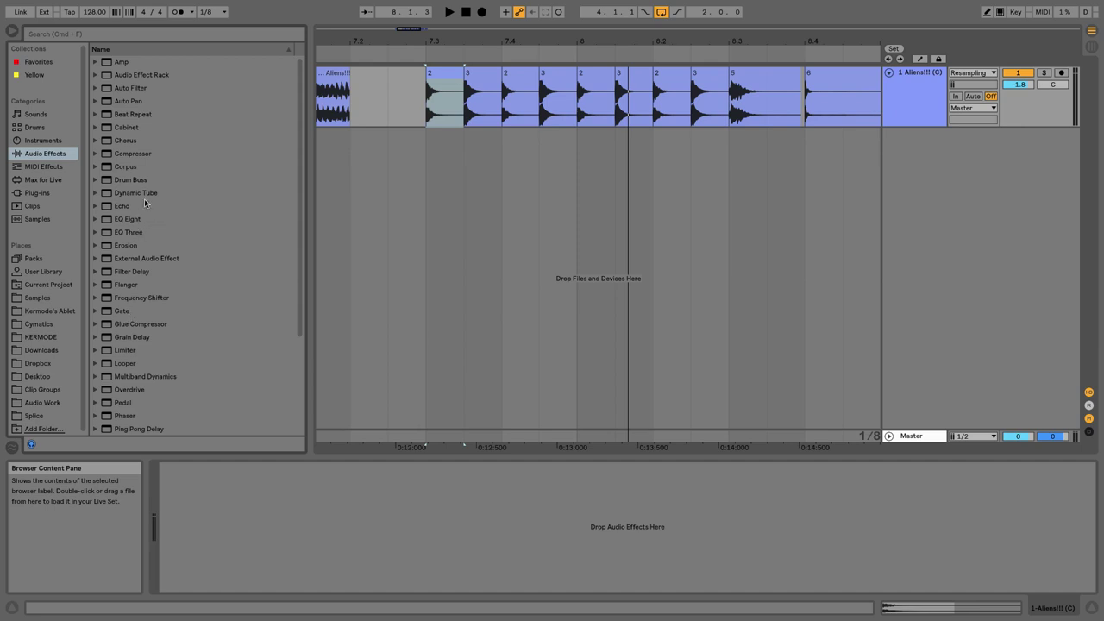
drag(253, 165, 434, 85)
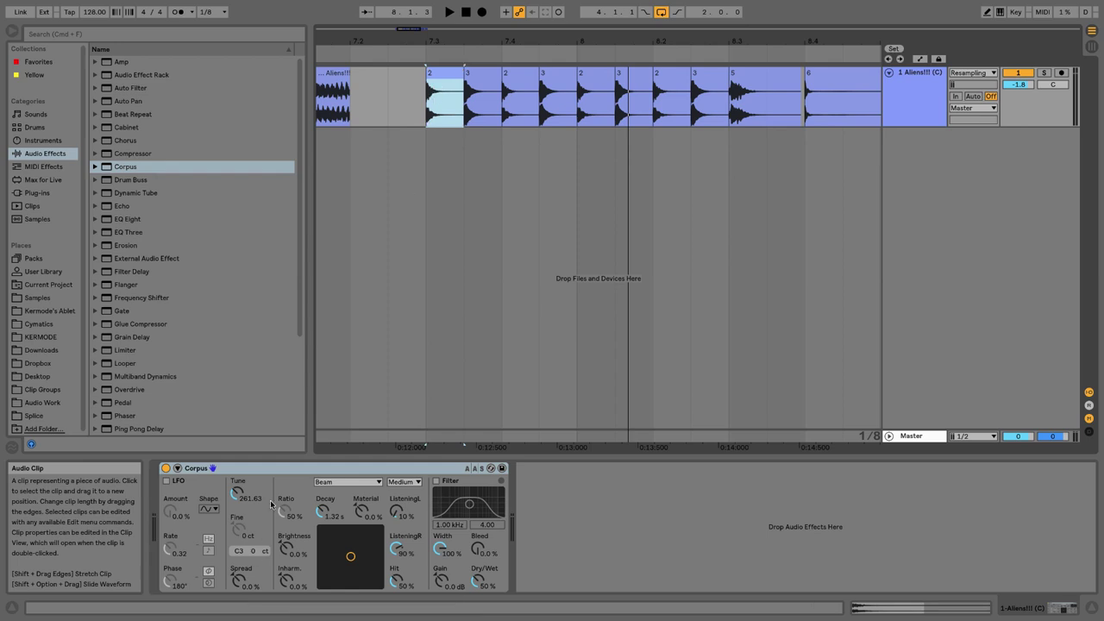
click(345, 483)
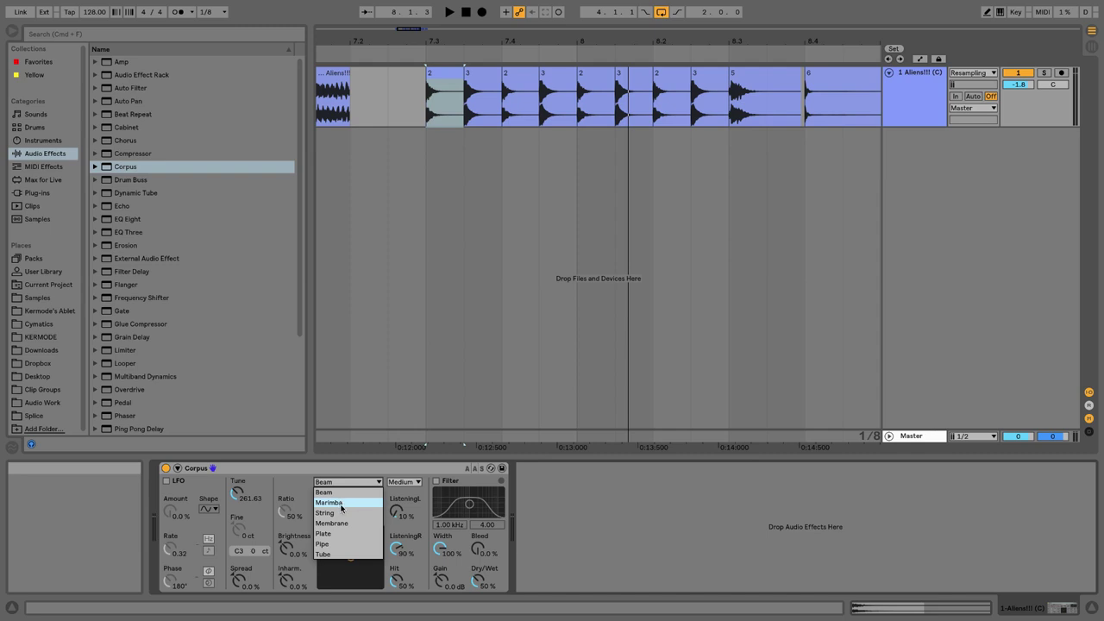
click(341, 512)
click(330, 488)
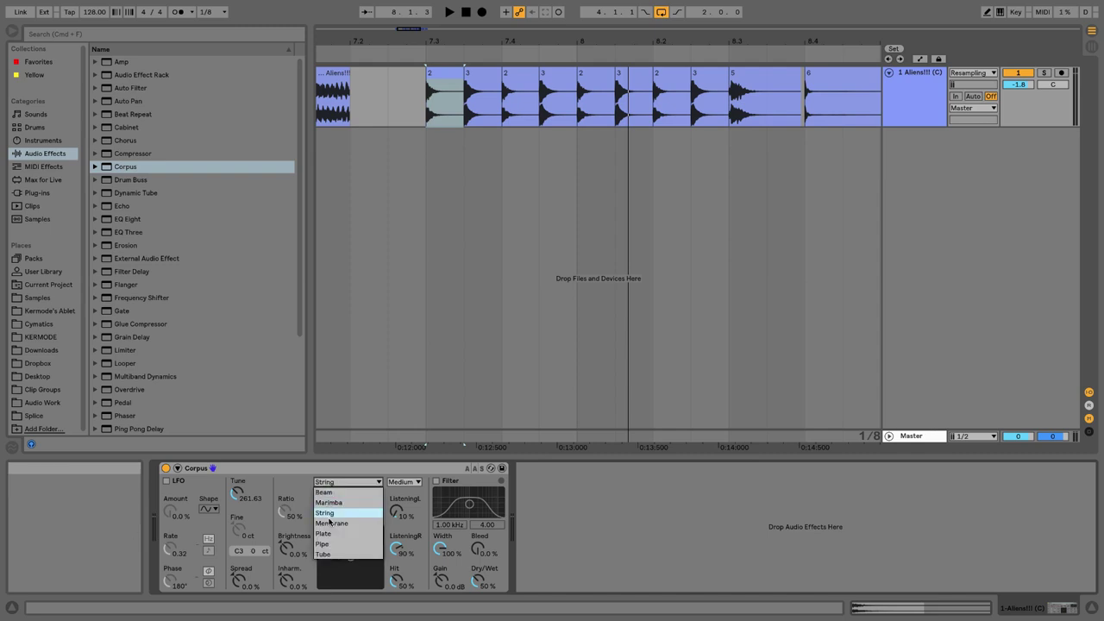
click(327, 538)
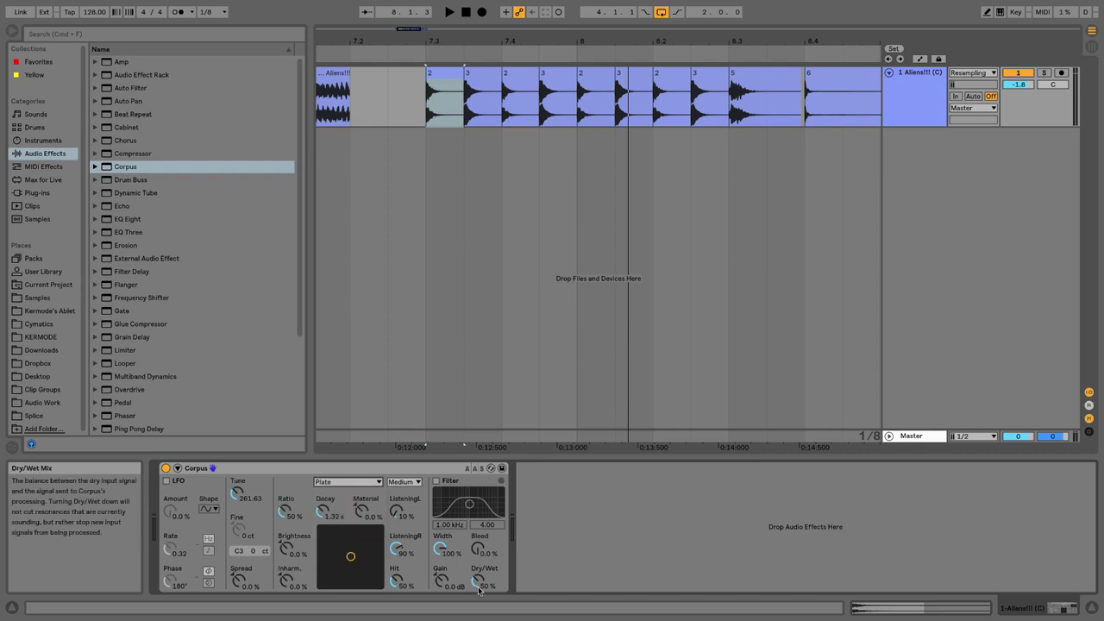
- Set Corpus to 100% Dry/Wet, play the drum clips and lower its Tune to 56.07
drag(478, 581, 459, 545)
key(space)
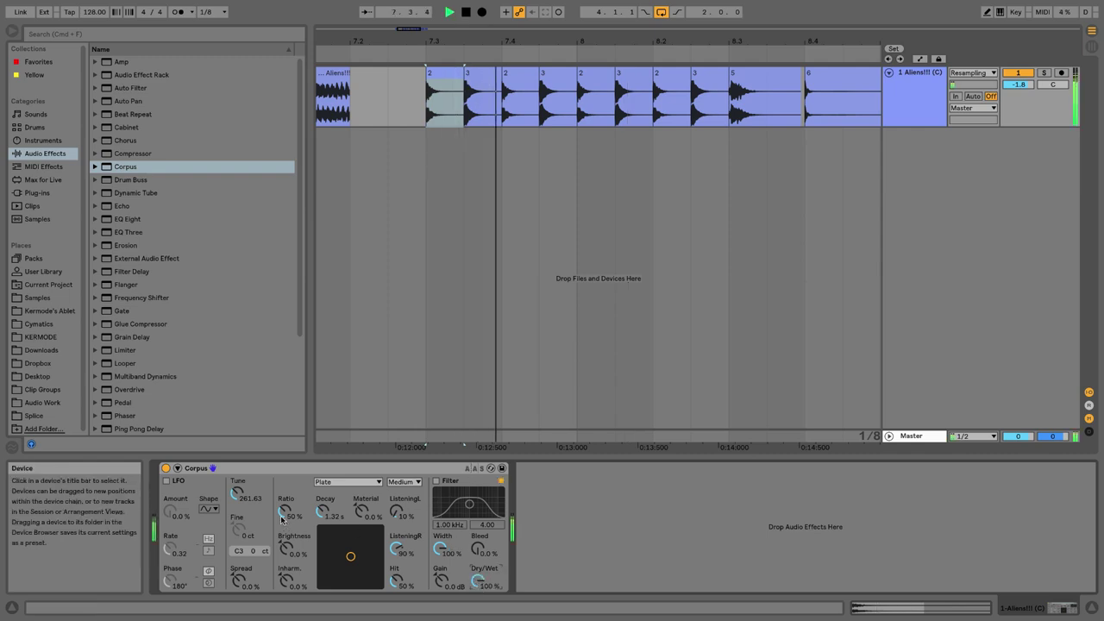
drag(239, 493, 239, 544)
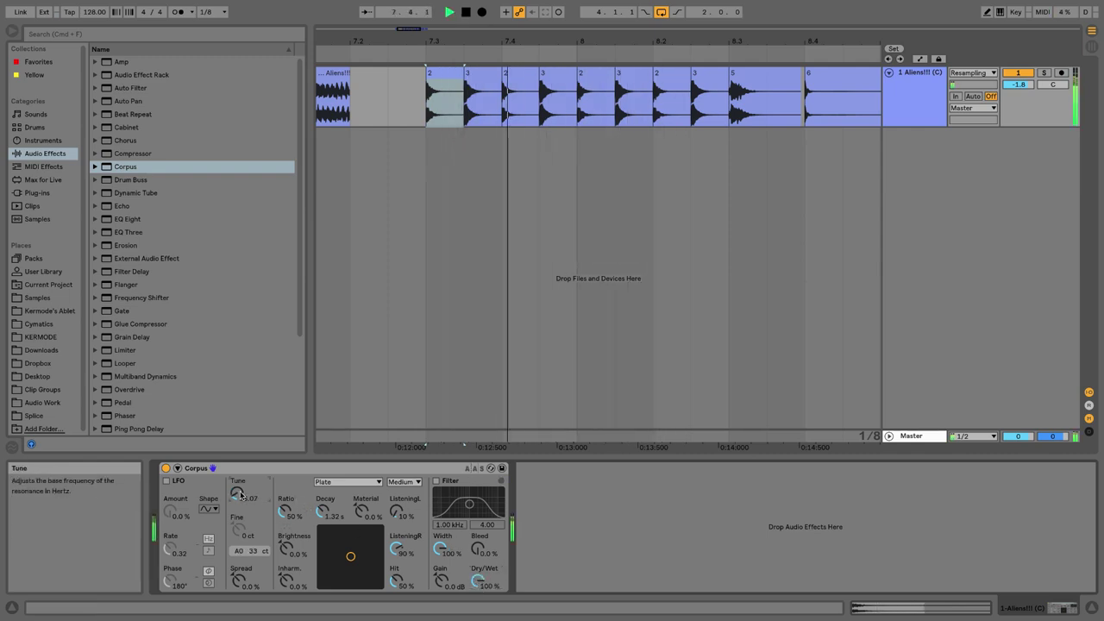
- Audition Corpus with the Marimba, String and Membrane resonance types, stop playback and delete the device
click(331, 481)
click(327, 507)
click(330, 481)
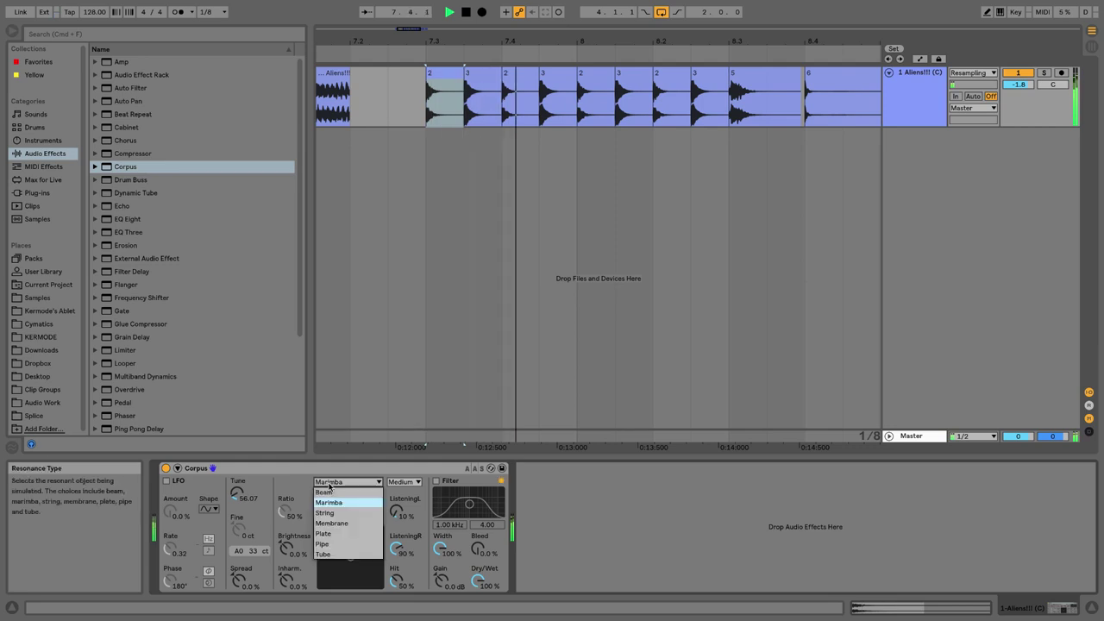
click(325, 512)
click(330, 481)
click(331, 523)
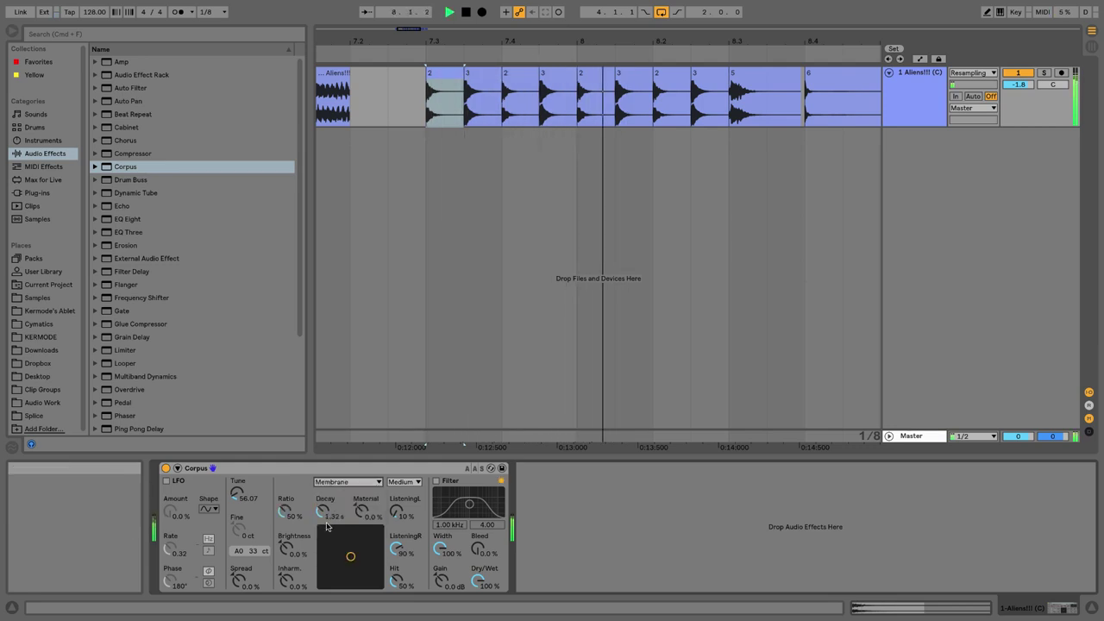
key(space)
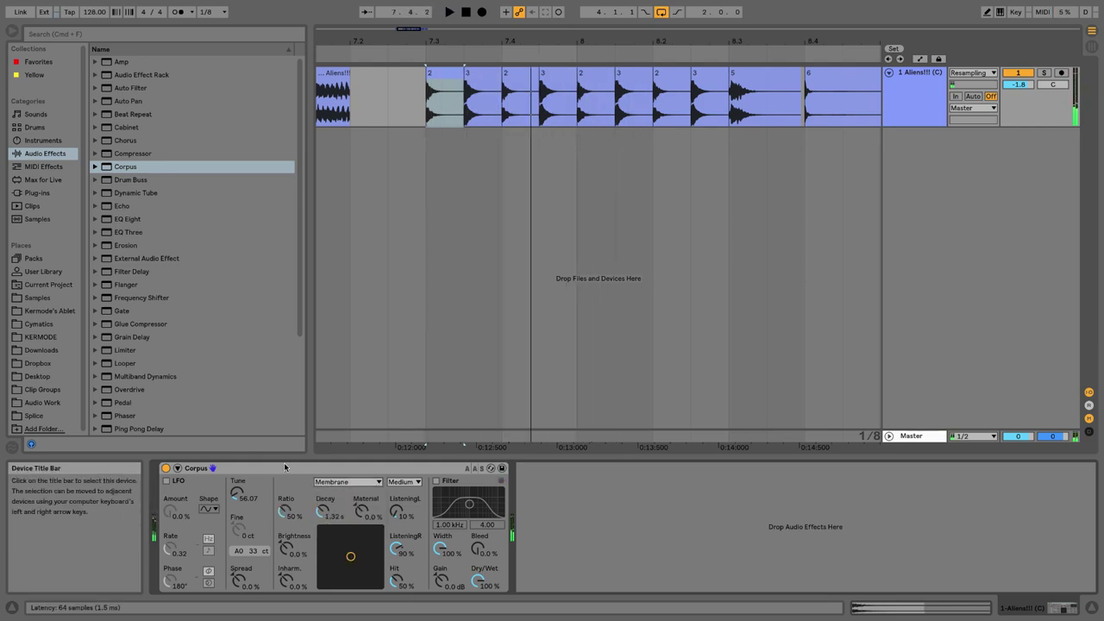
click(284, 467)
key(Delete)
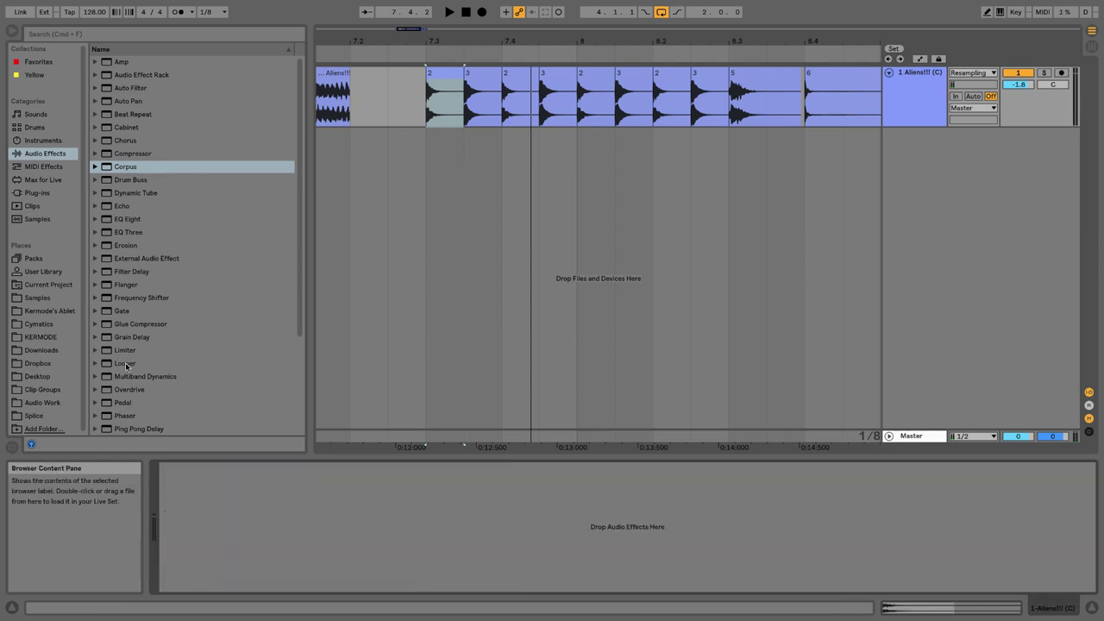
- Load Looper on the audio track, look briefly at the Session View, and delete the device
drag(125, 363, 237, 491)
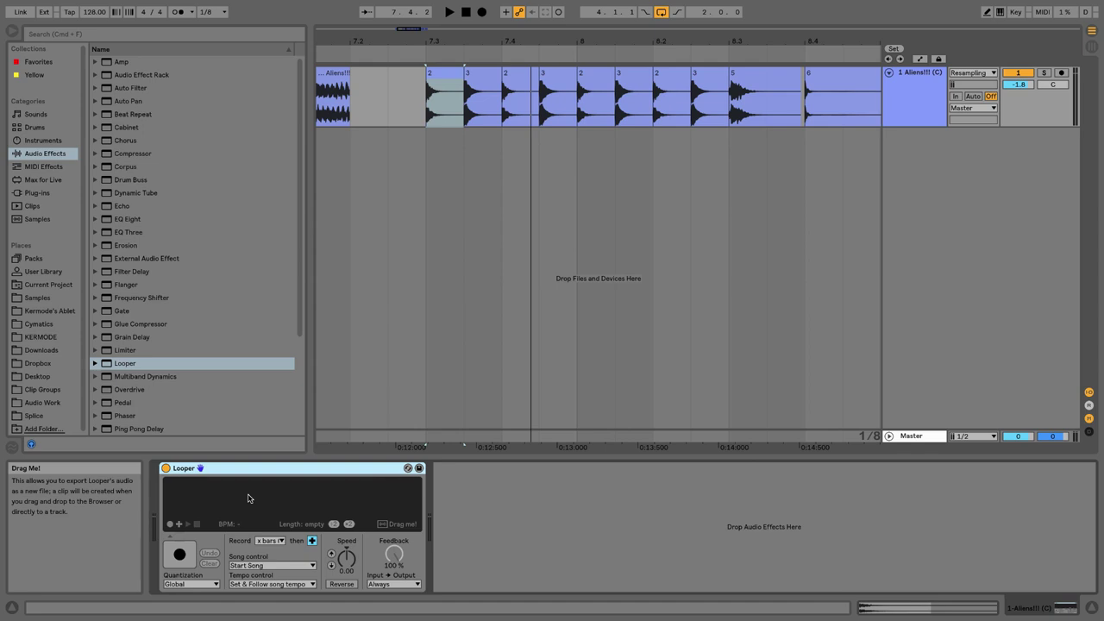
key(Tab)
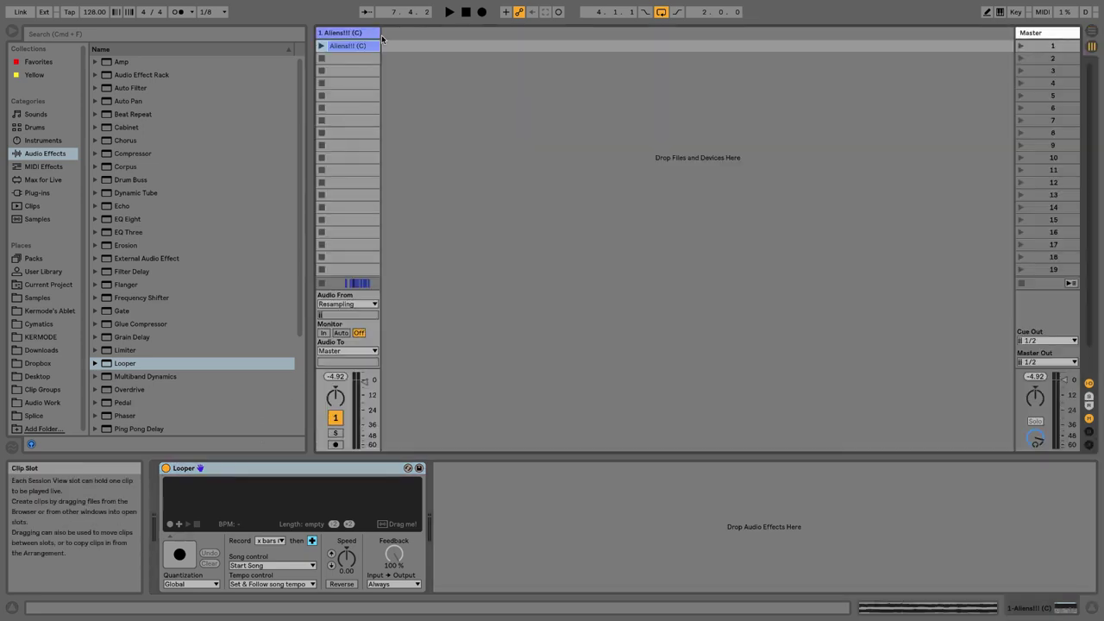
key(Tab)
click(323, 468)
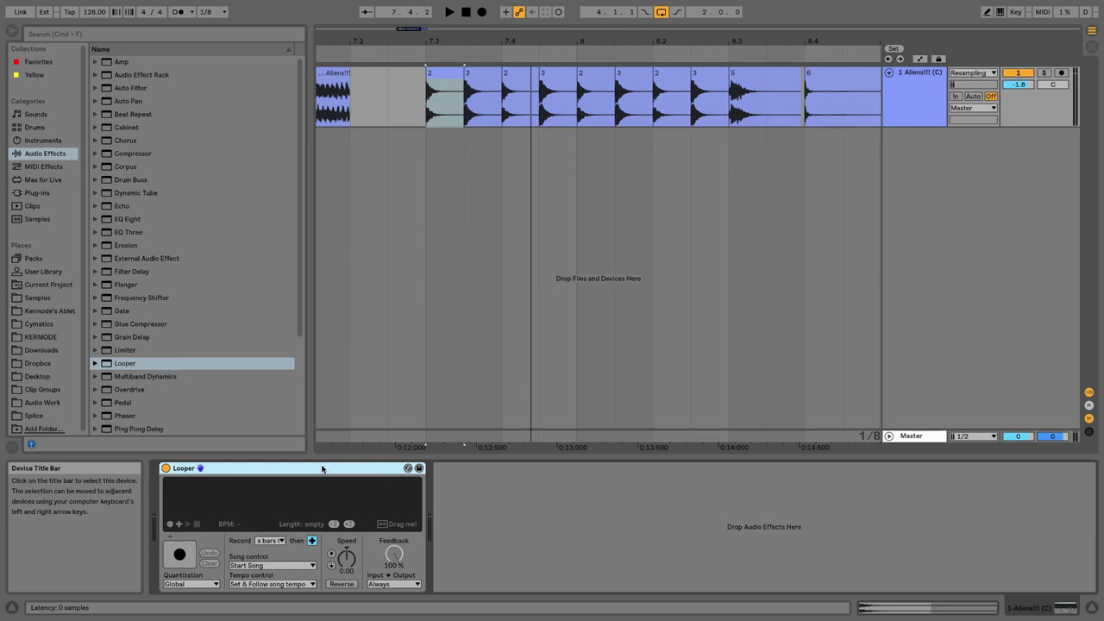
key(Delete)
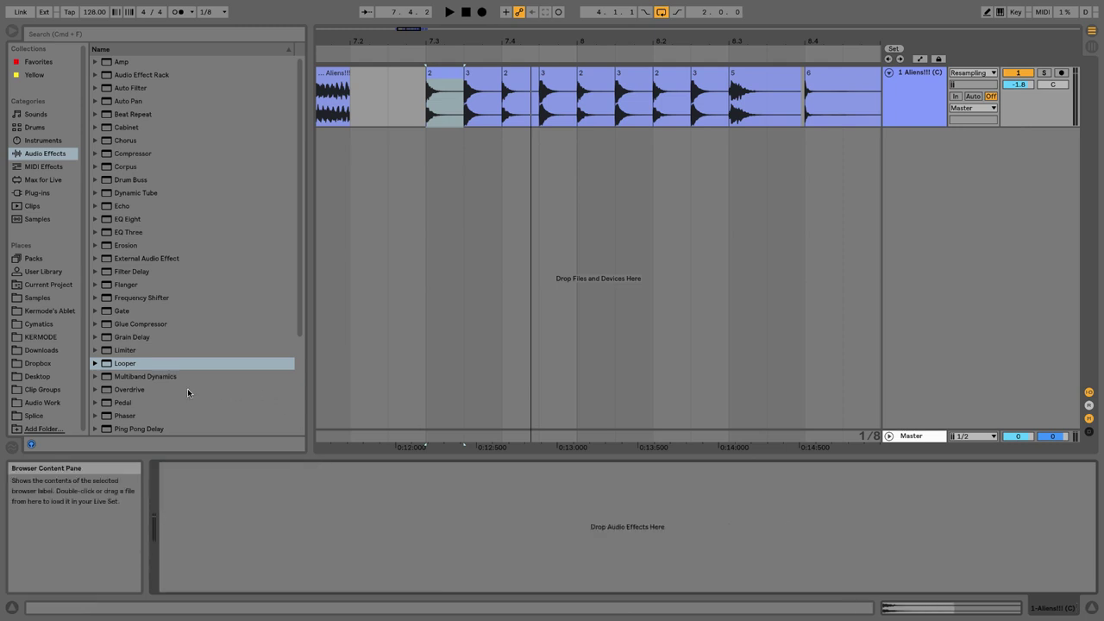
- Load Resonators on the drum track, set note A#0, pitches +19, +3, +11 and -13 st, Dry/Wet 100%, and start playback
scroll(184, 388, down, 3)
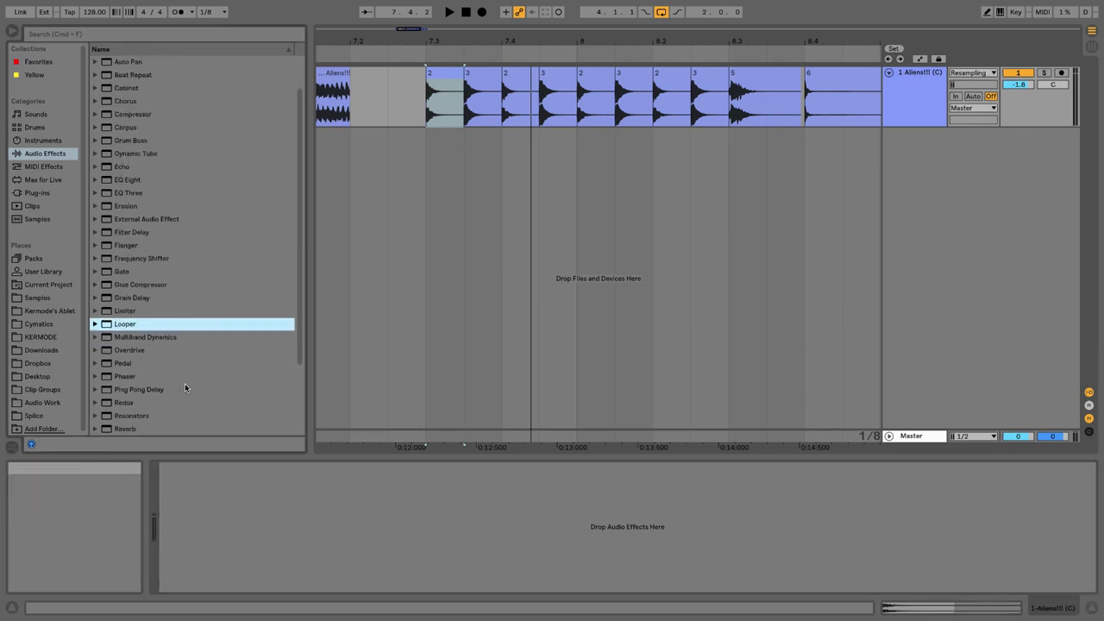
scroll(185, 387, down, 2)
click(142, 390)
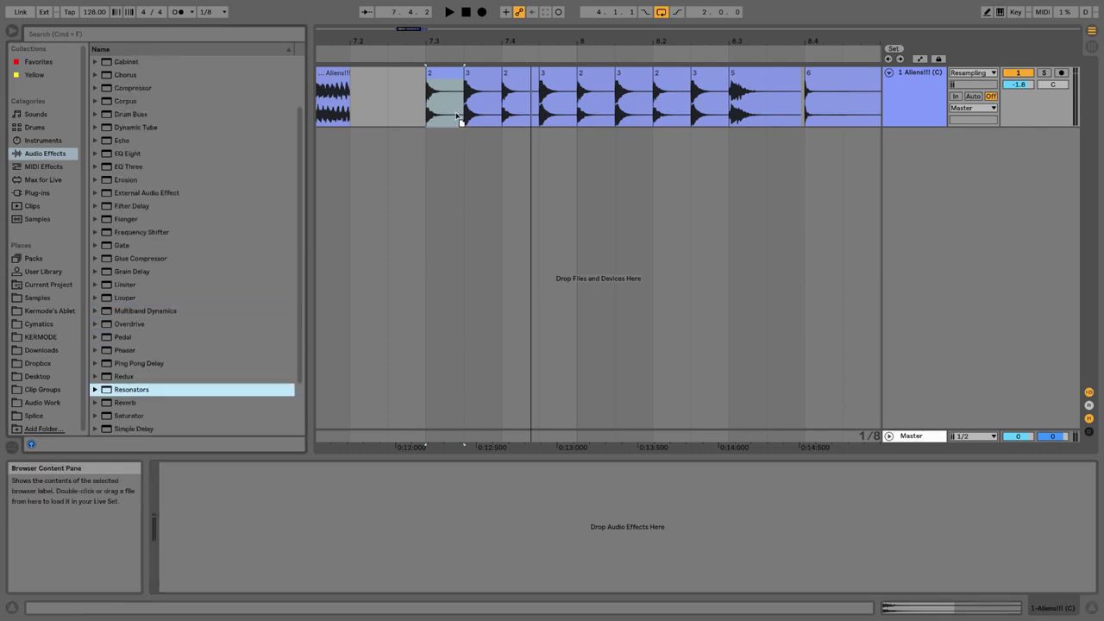
drag(456, 116, 456, 117)
drag(252, 520, 283, 483)
drag(318, 522, 409, 529)
key(space)
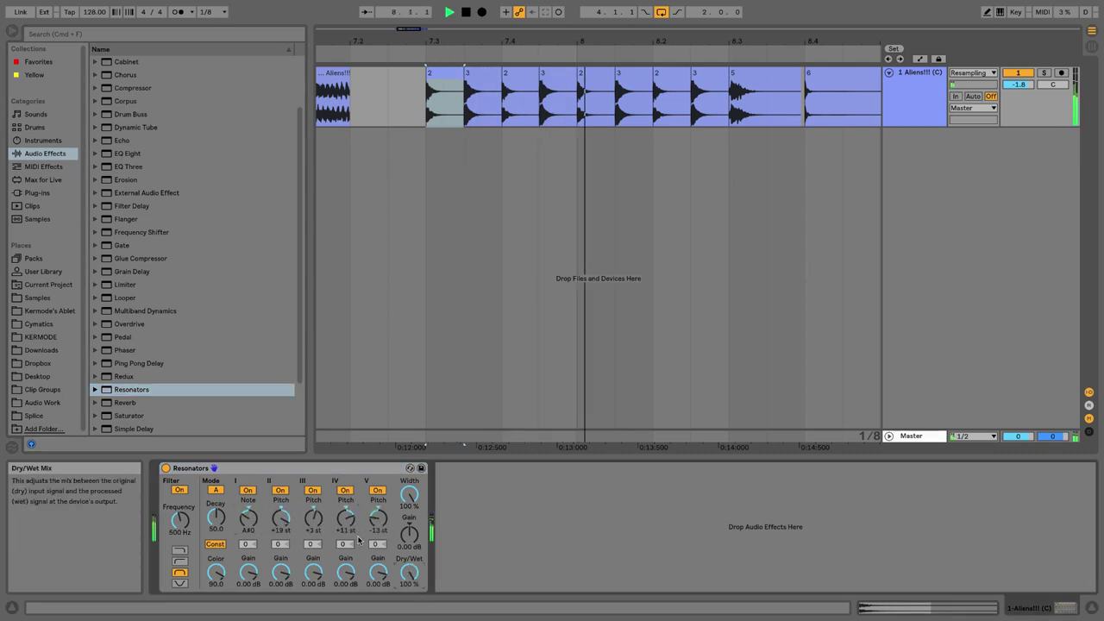
- Set the Resonators' first note to D#1, pitch II to +9 st and decay to 65.9, stop playback and delete the device
mouse_move(281, 518)
mouse_down()
mouse_move(281, 538)
mouse_move(249, 509)
mouse_move(218, 507)
mouse_up()
key(space)
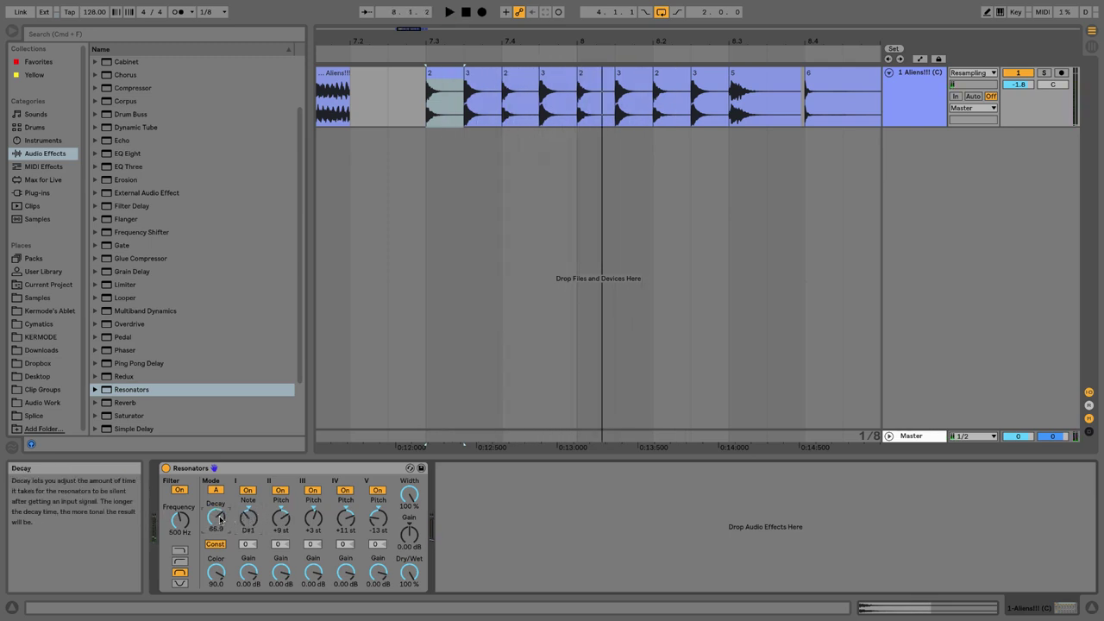
click(222, 469)
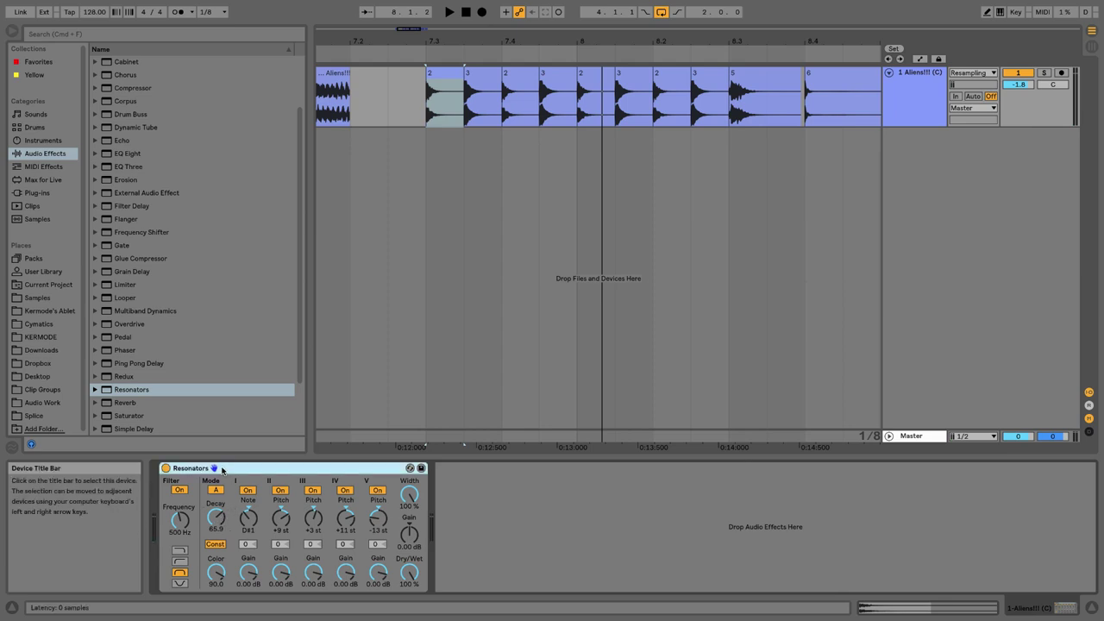
key(Delete)
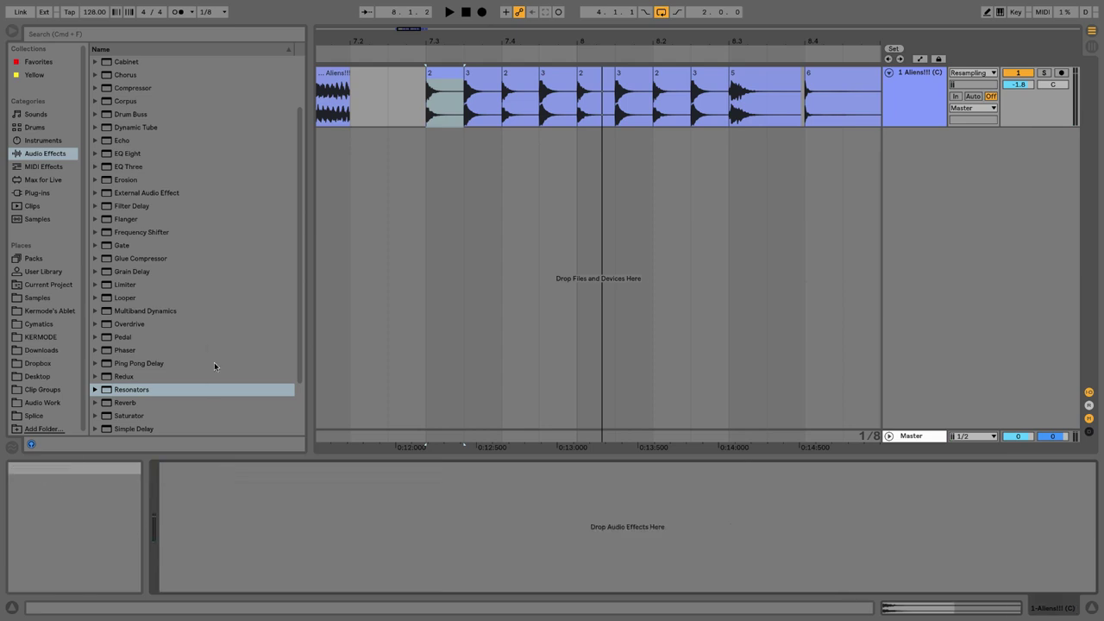
- Load Tuner on the audio track, play the Aliens!!! (C) bass clip through it and delete the device
scroll(213, 362, down, 3)
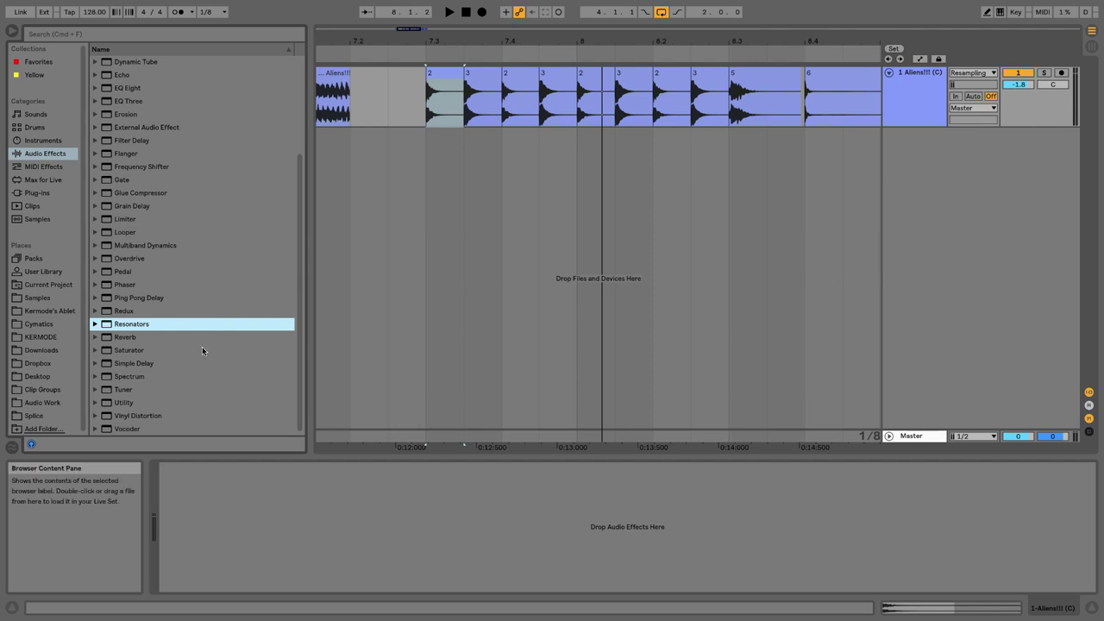
click(127, 389)
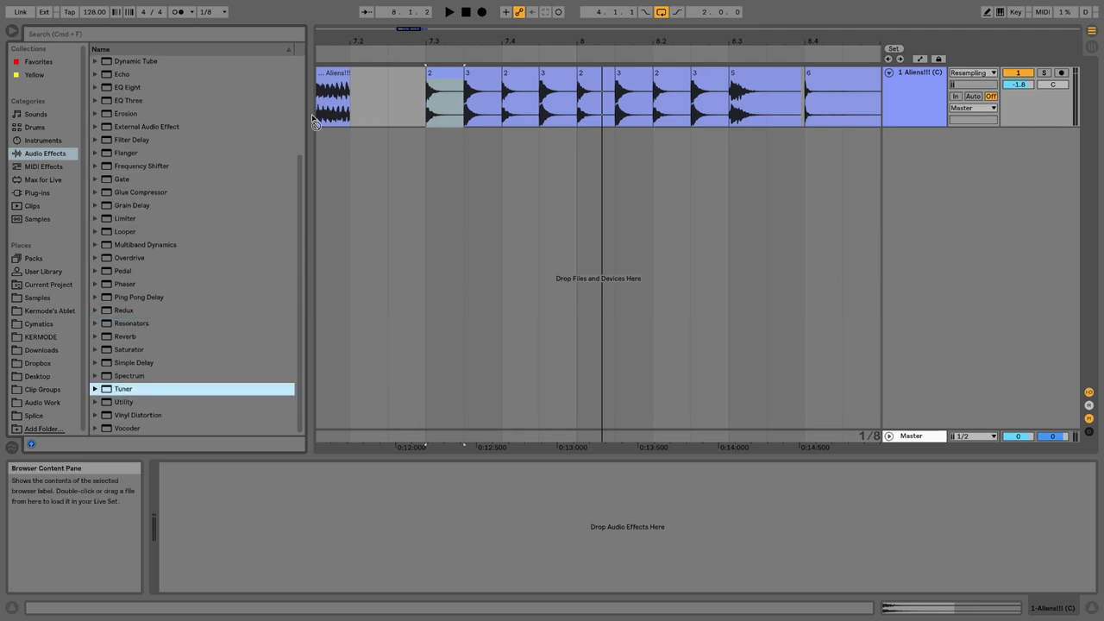
drag(112, 393, 348, 104)
drag(345, 44, 457, 31)
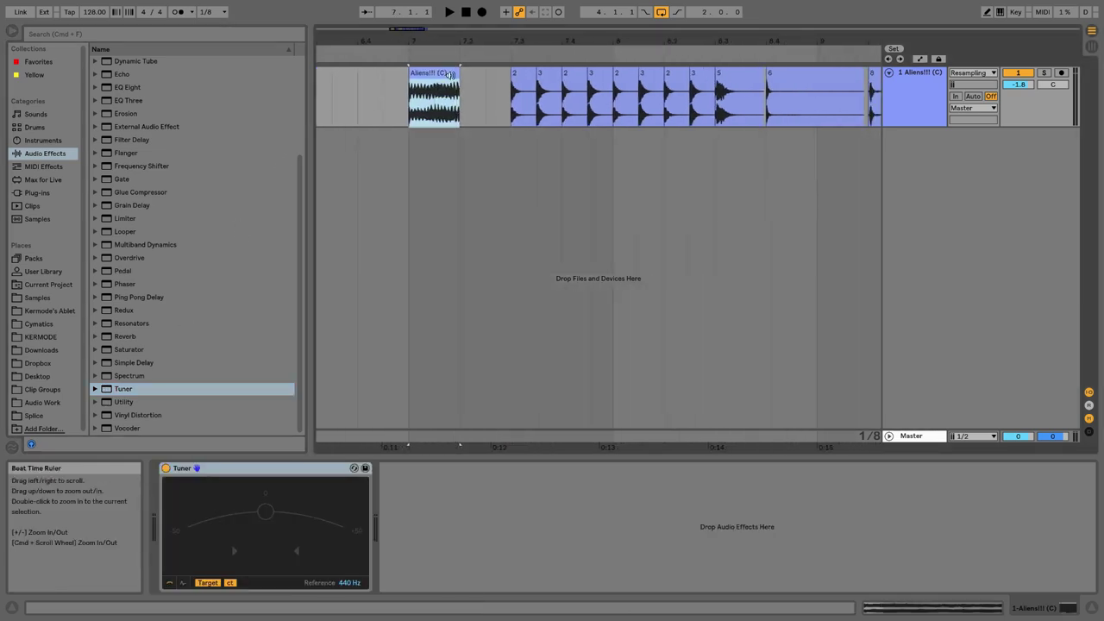
key(space)
key(space)
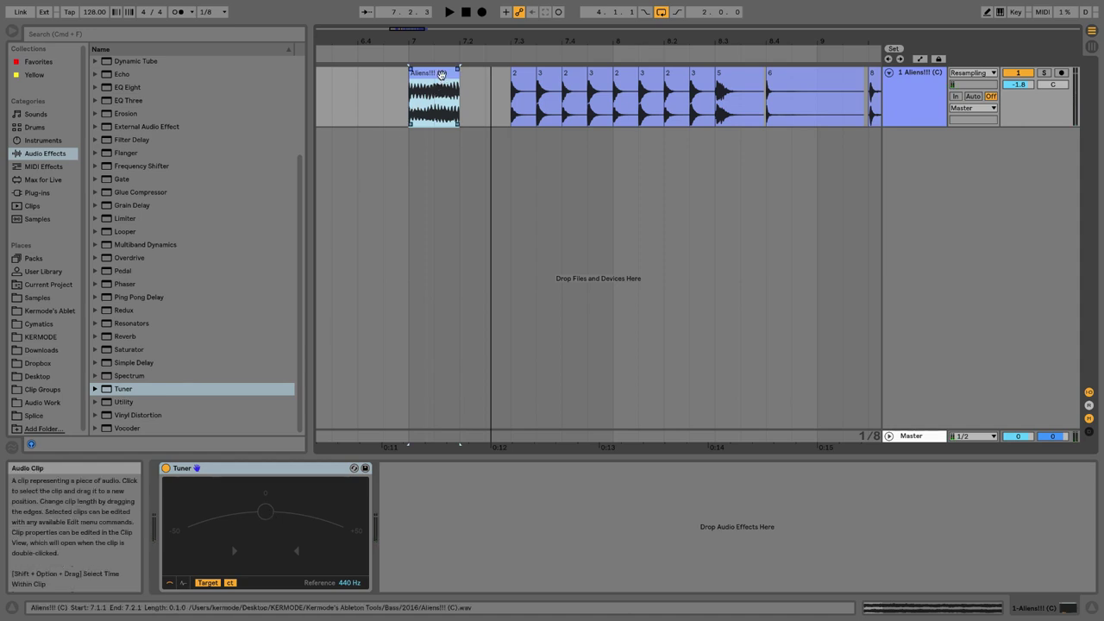
click(201, 468)
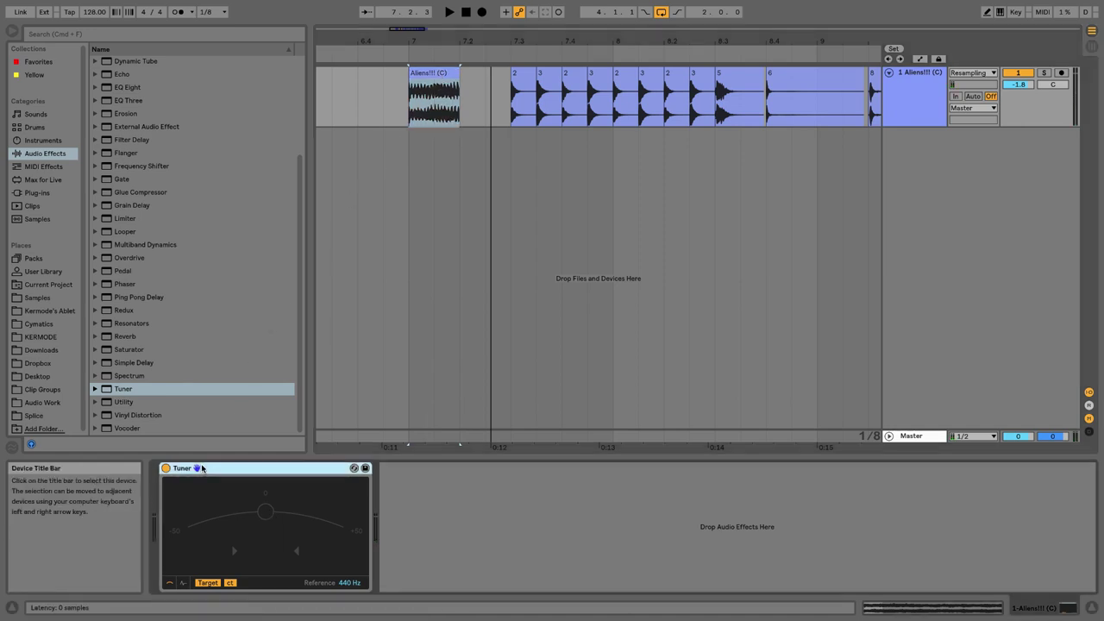
key(Delete)
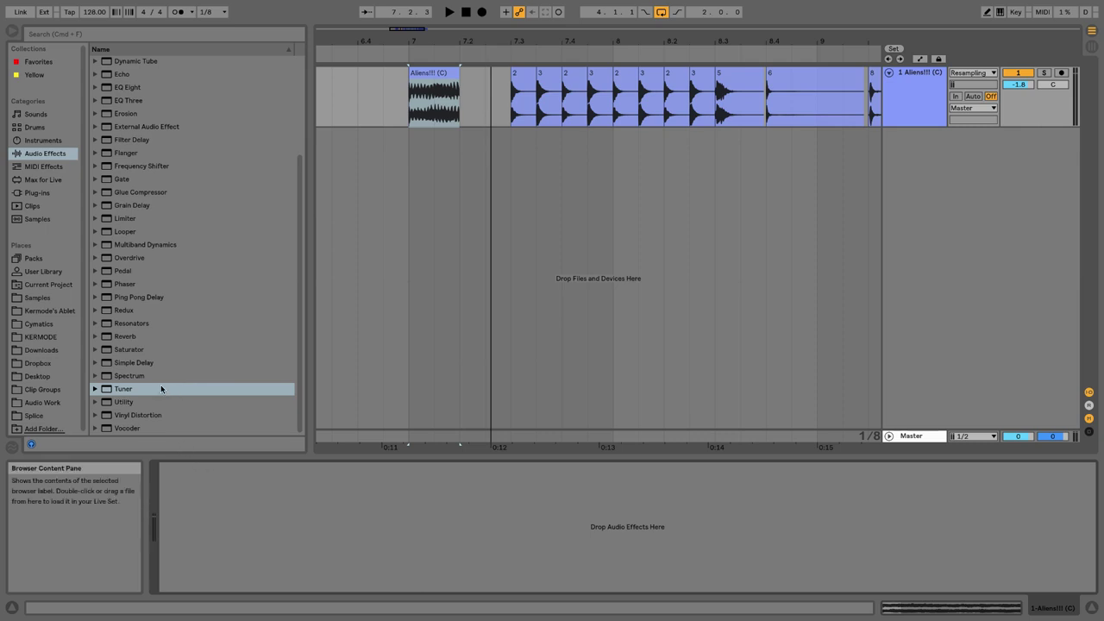
- Load Utility on the audio track, try its Width control and delete the device
drag(113, 404, 172, 522)
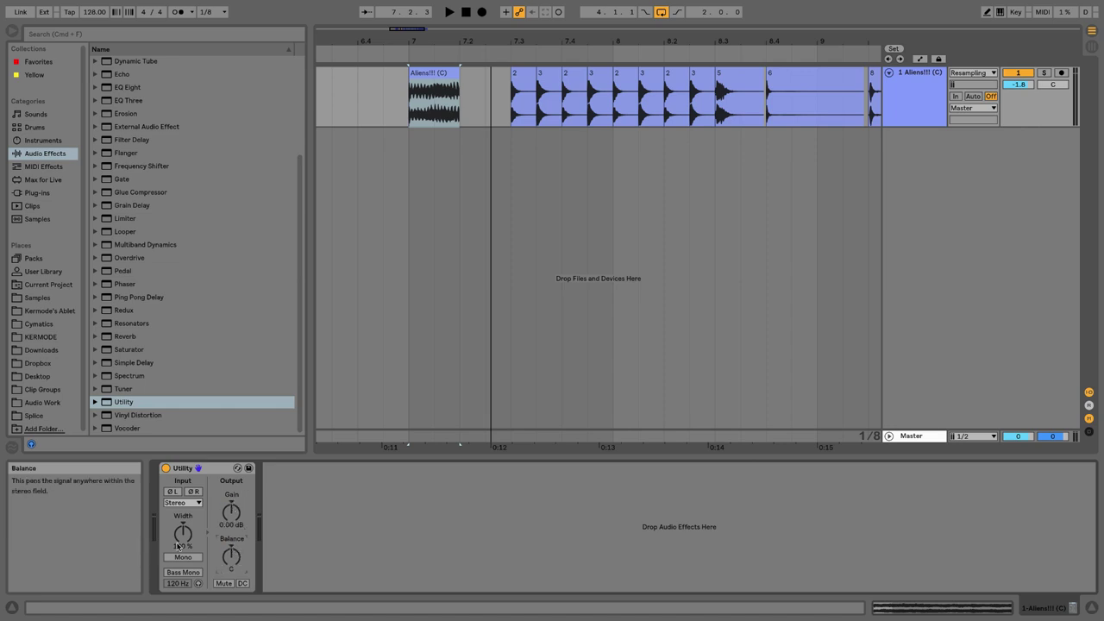
mouse_move(183, 533)
mouse_down()
mouse_move(183, 522)
mouse_move(182, 546)
mouse_move(184, 524)
mouse_up()
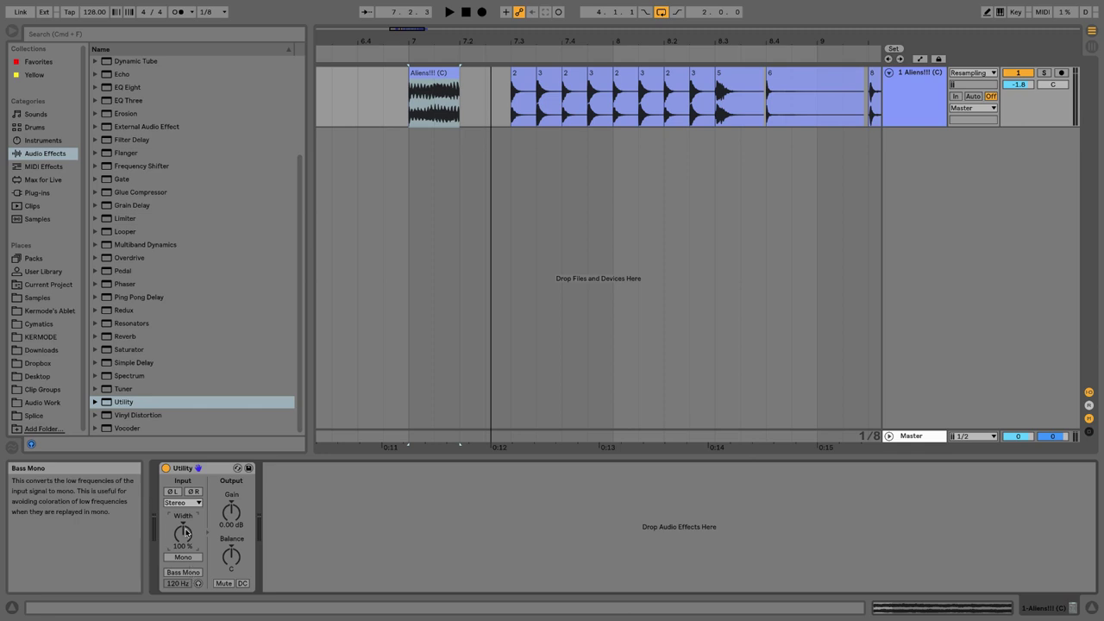
click(193, 474)
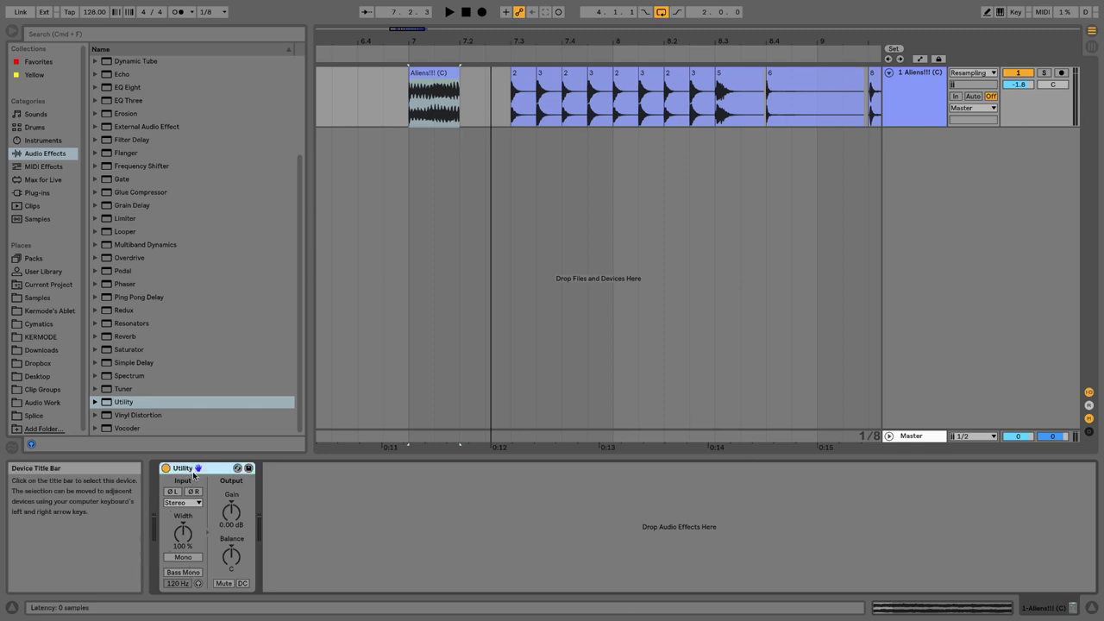
key(Delete)
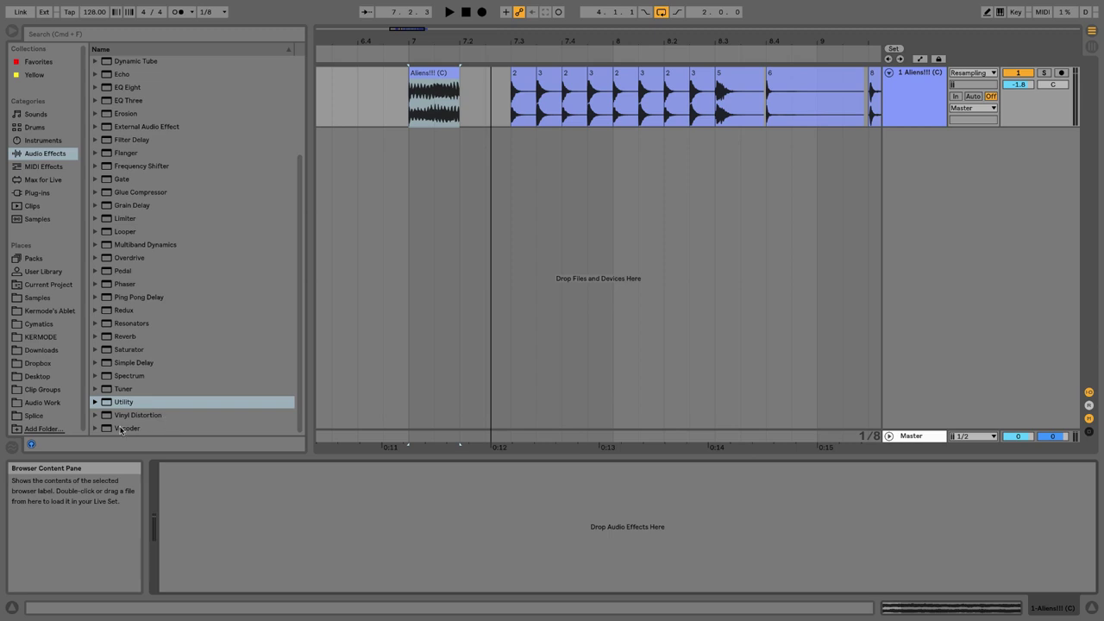
- Load Vocoder on the bass clip's track and select the track
drag(157, 427, 415, 102)
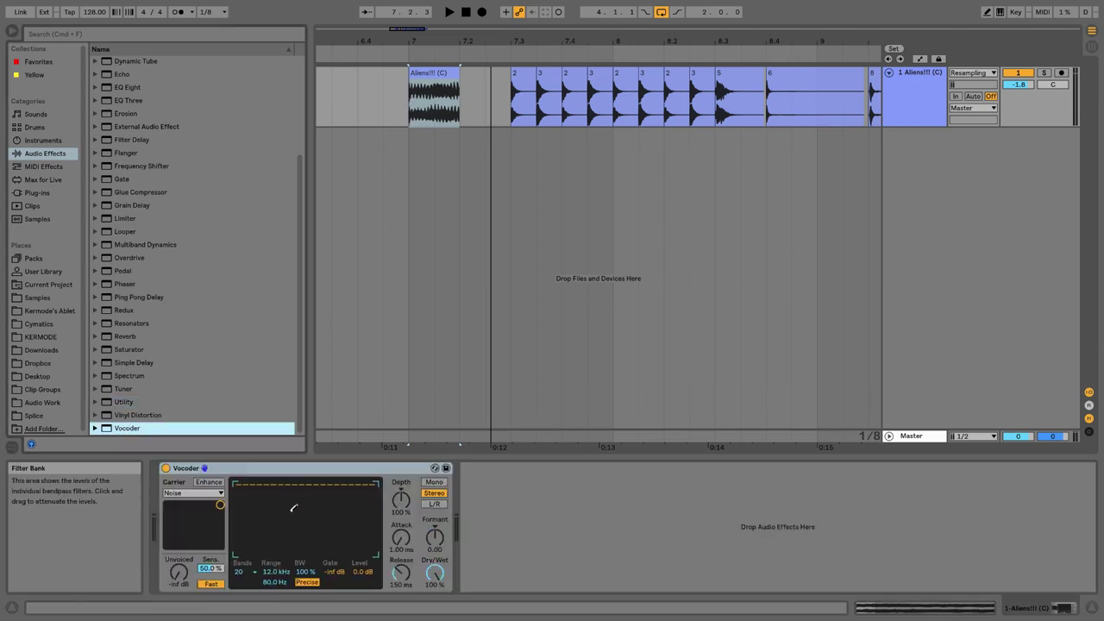
click(341, 469)
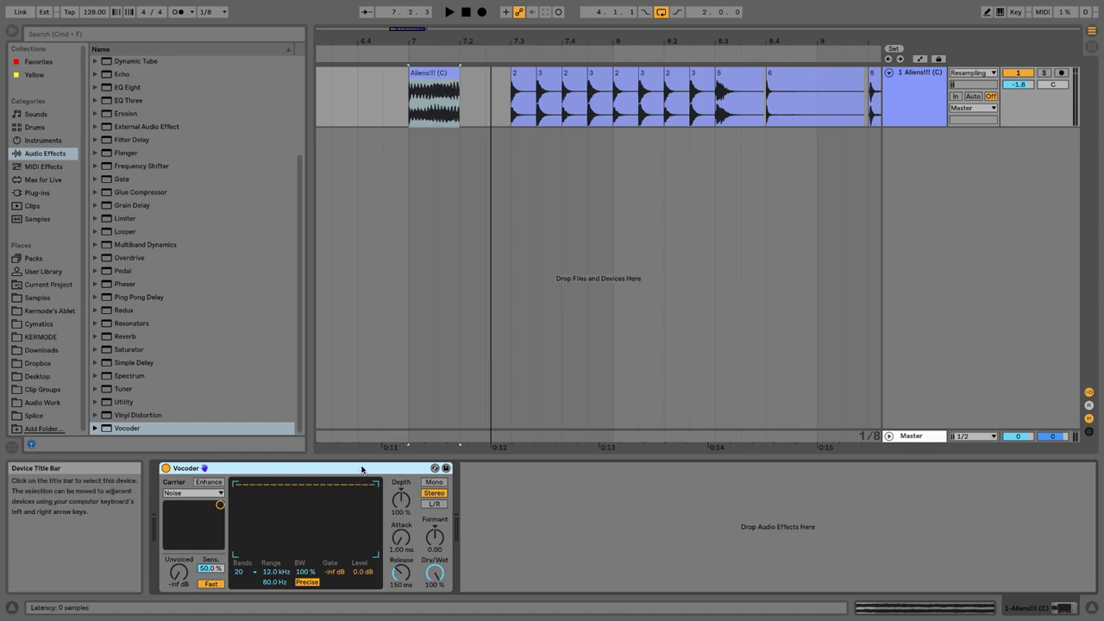
click(926, 95)
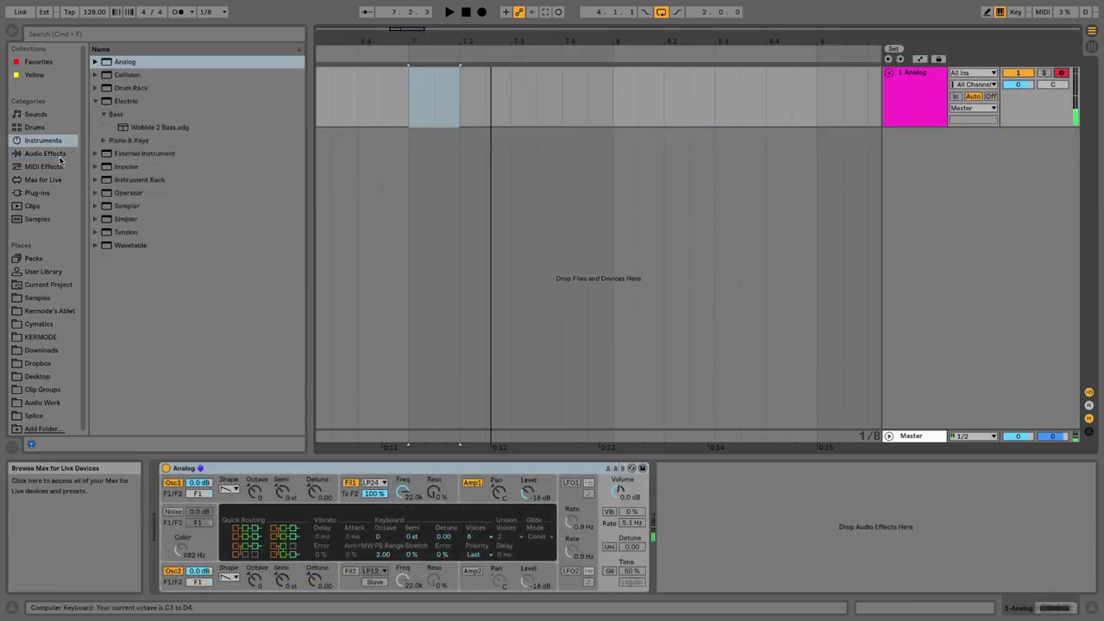
- Load the Arpeggiator MIDI effect before Analog and compare the sound with it deactivated and activated
click(48, 167)
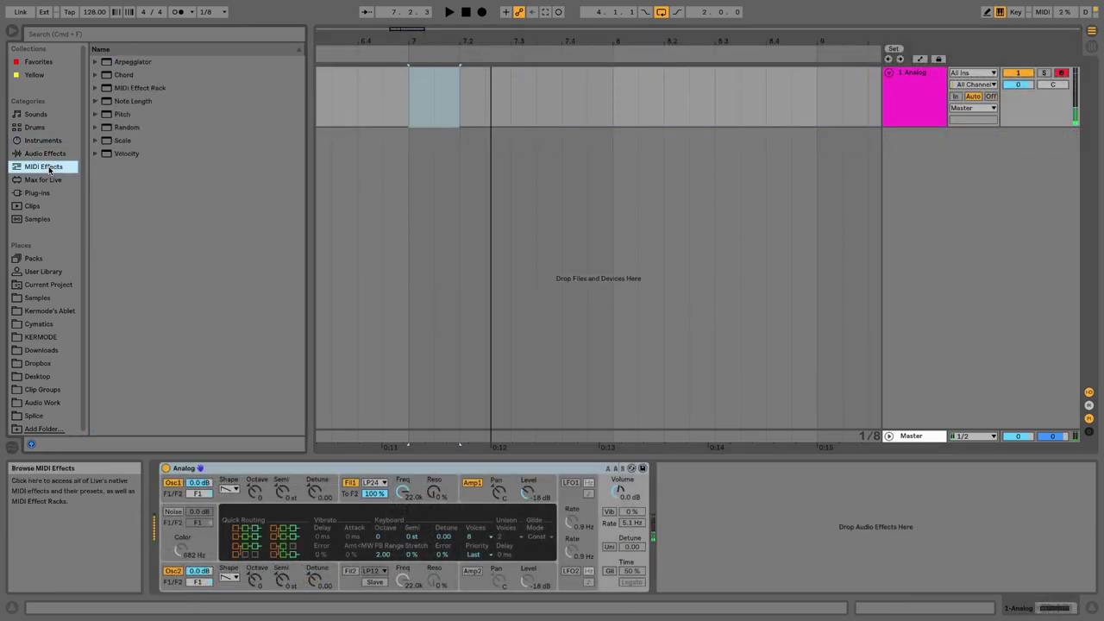
click(120, 65)
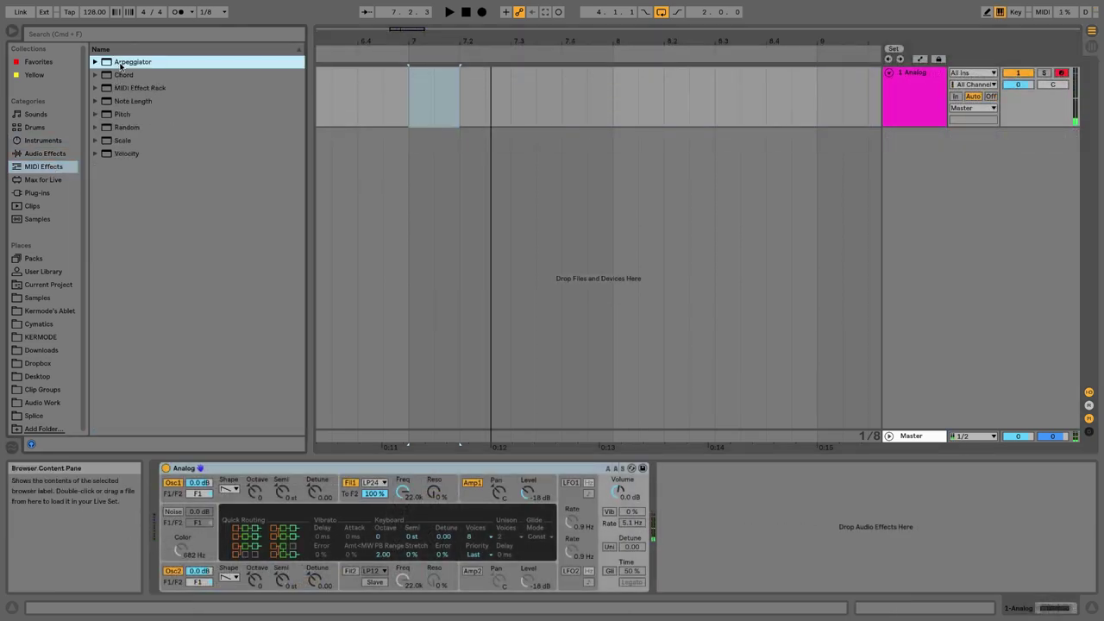
drag(120, 66, 160, 503)
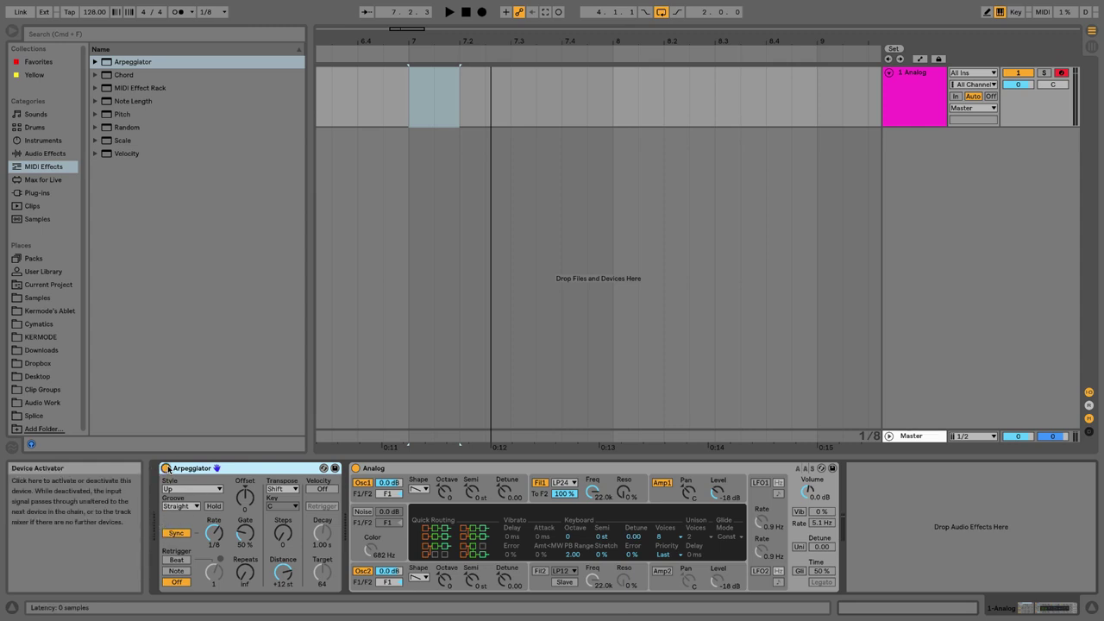
click(166, 469)
click(167, 469)
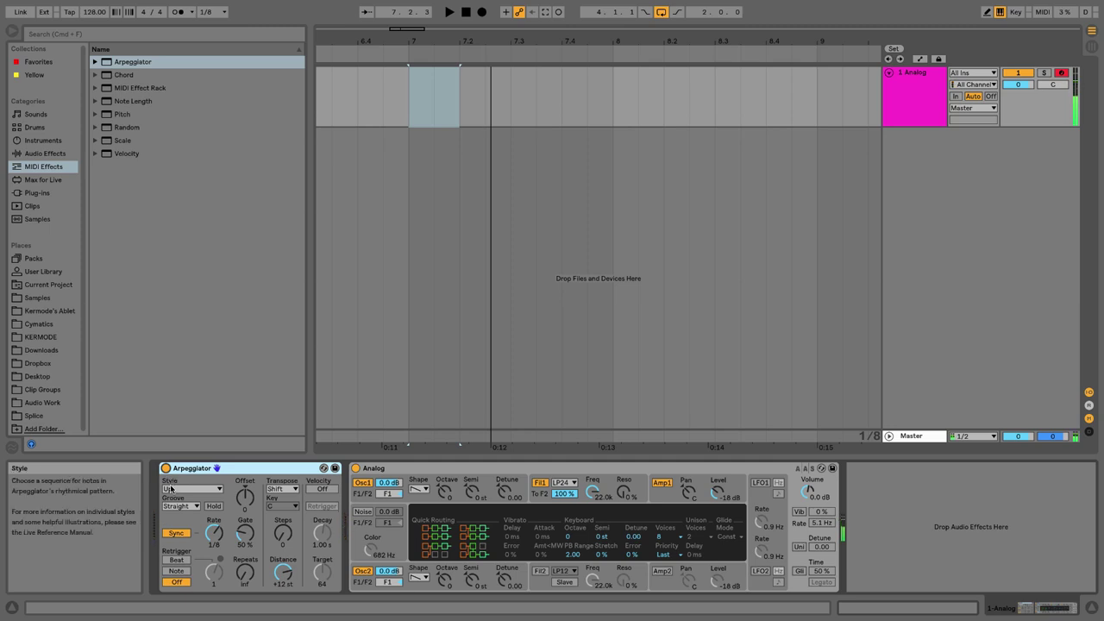
- Set the Arpeggiator's style to Down and its synced rate to 1/16
click(174, 489)
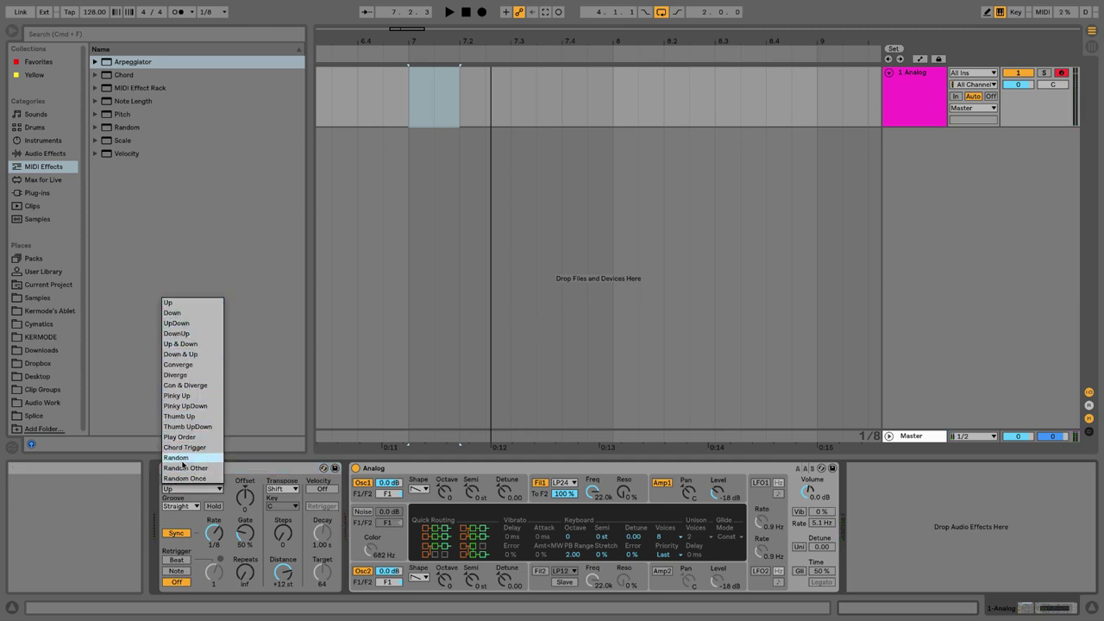
click(181, 312)
drag(214, 532, 214, 517)
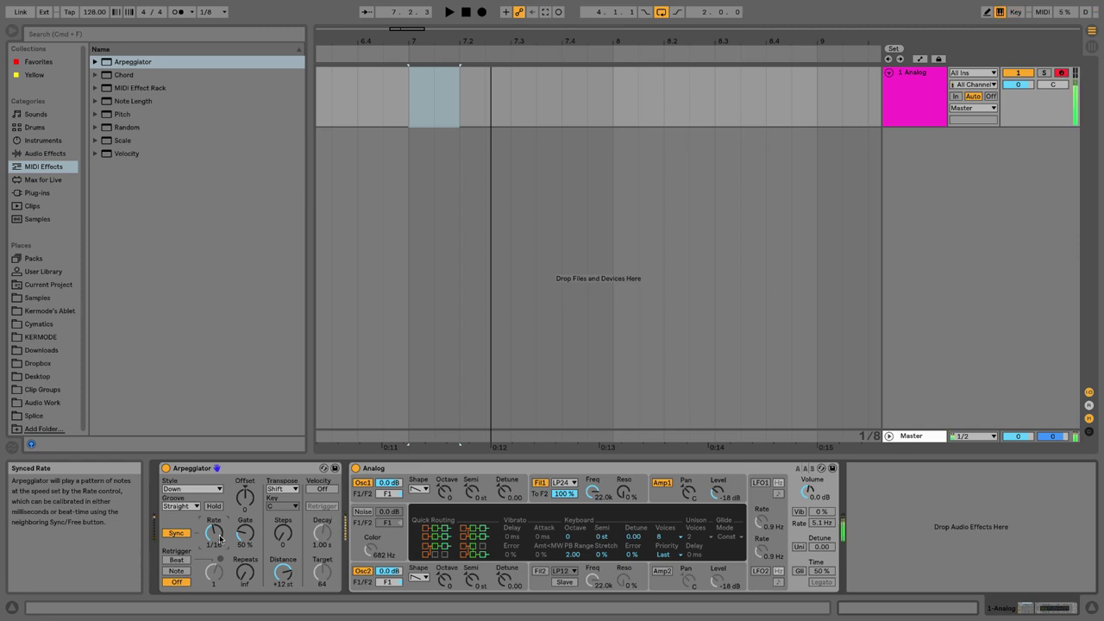
- Set the Arpeggiator's gate to 91 % and its transpose steps to 3
mouse_move(245, 533)
mouse_down()
mouse_move(245, 546)
mouse_move(245, 509)
mouse_move(244, 534)
mouse_up()
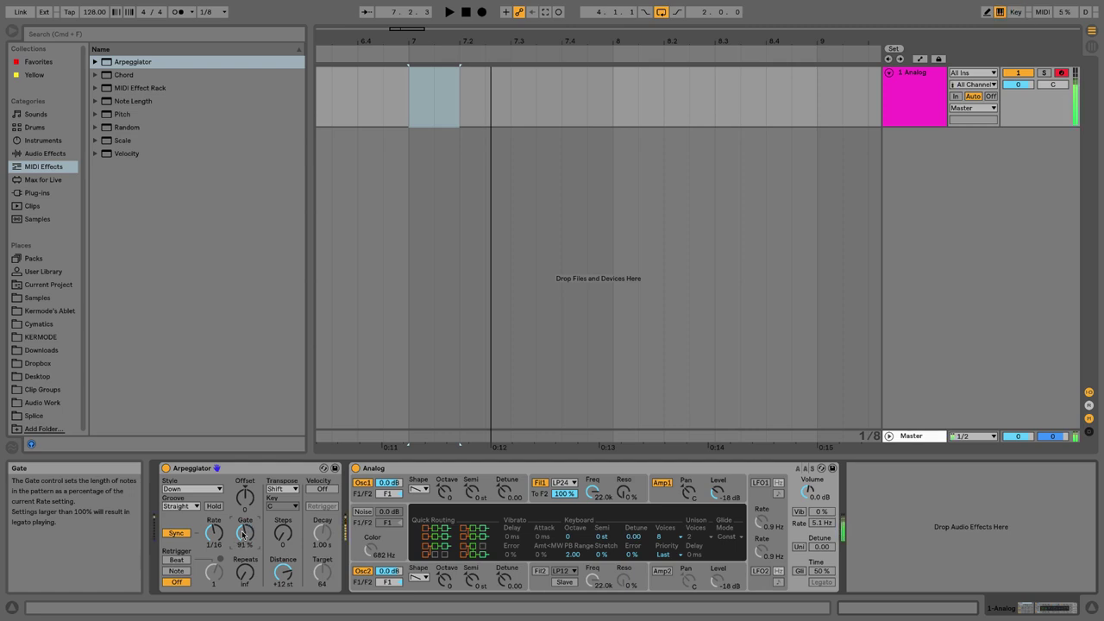
drag(283, 540, 280, 535)
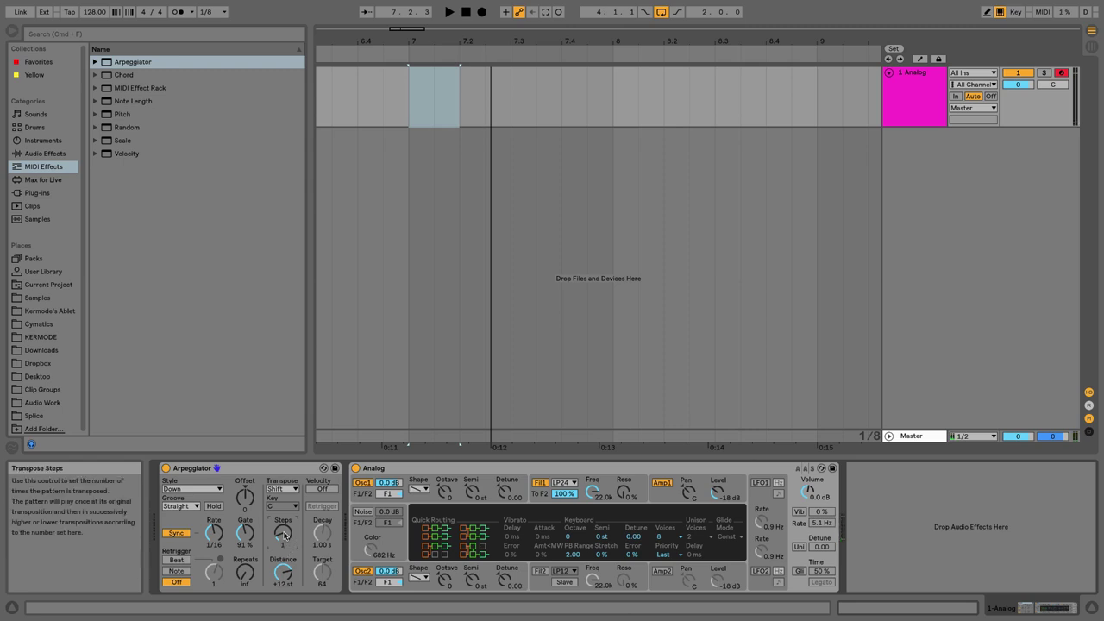
drag(285, 535, 285, 526)
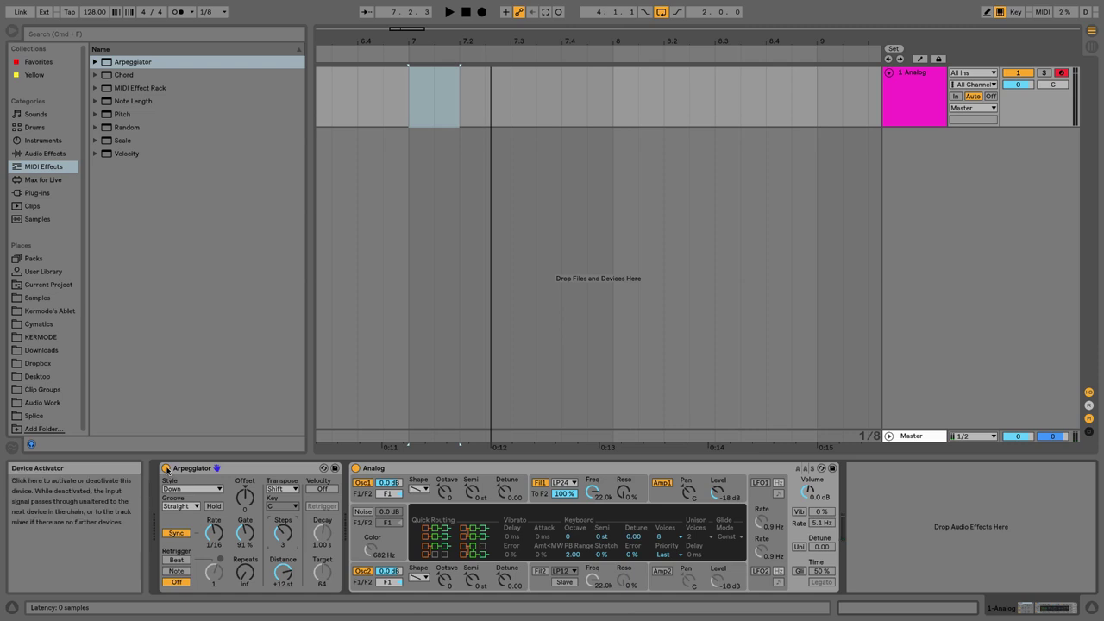
- Deactivate the Arpeggiator and delete it from the Analog track
click(165, 468)
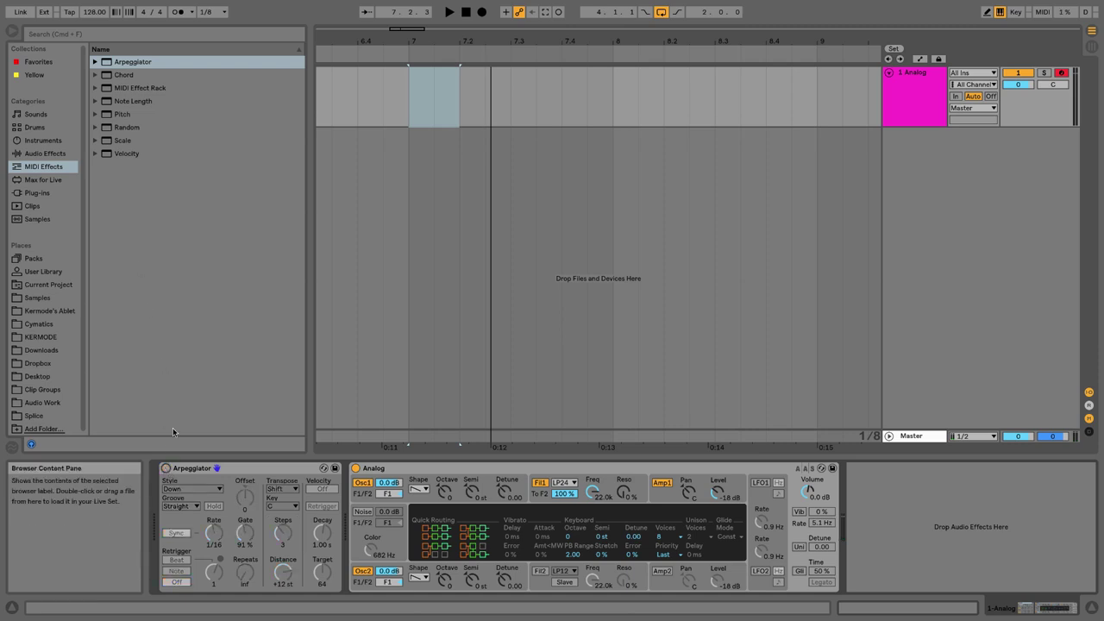
click(191, 466)
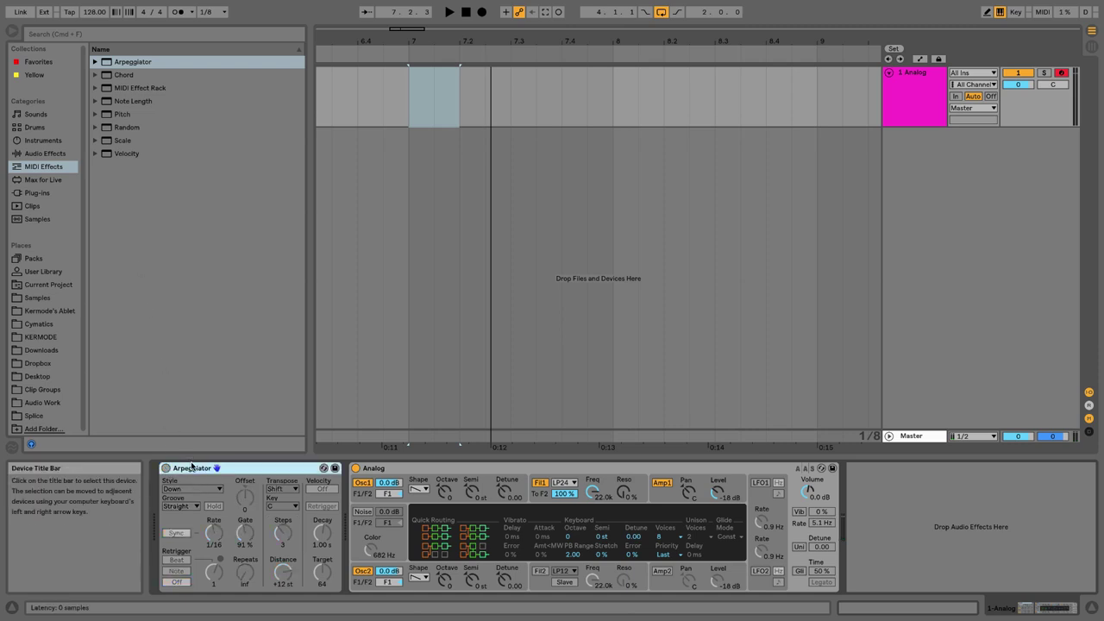
key(Delete)
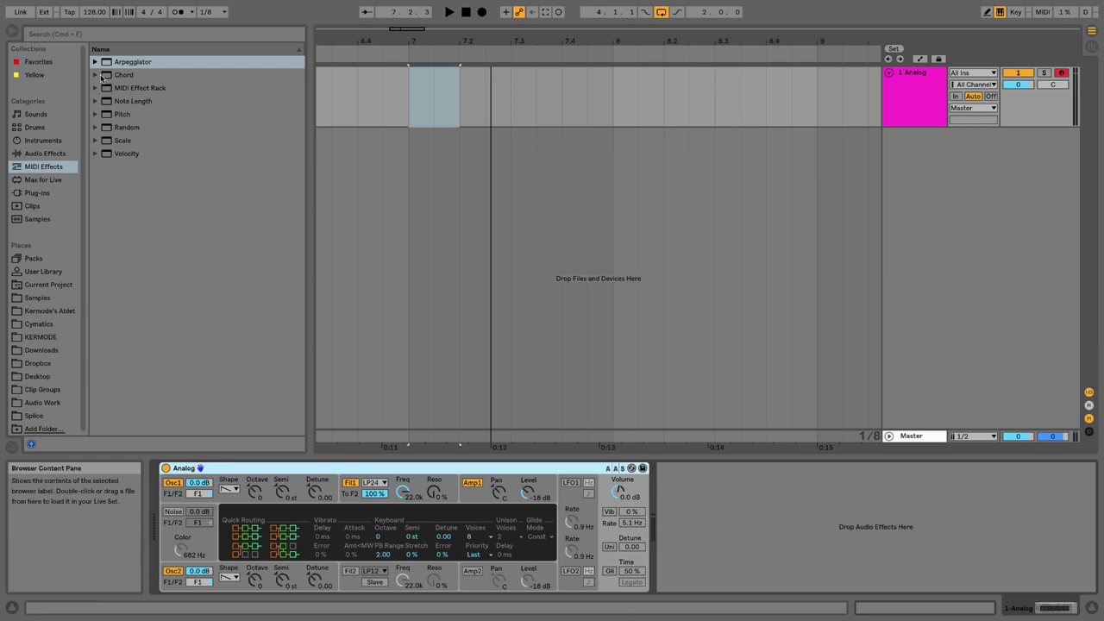
- Load the Chord MIDI effect before Analog and set Shift 1 to -3 st, Shift 2 to +2 st and Shift 3 to +9 st
drag(107, 75, 169, 502)
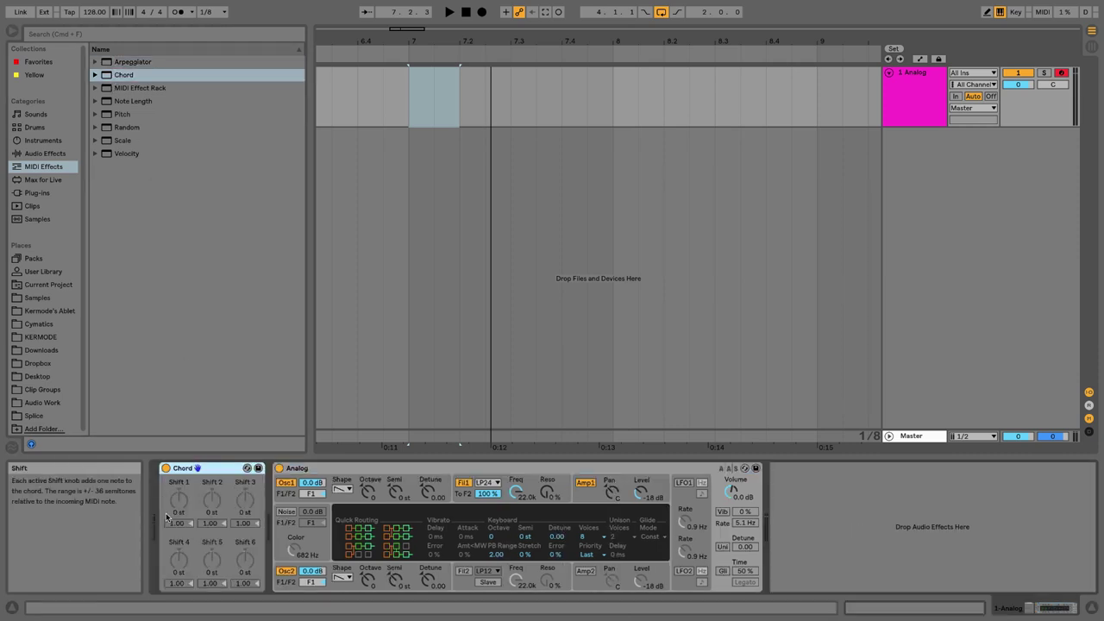
key(a)
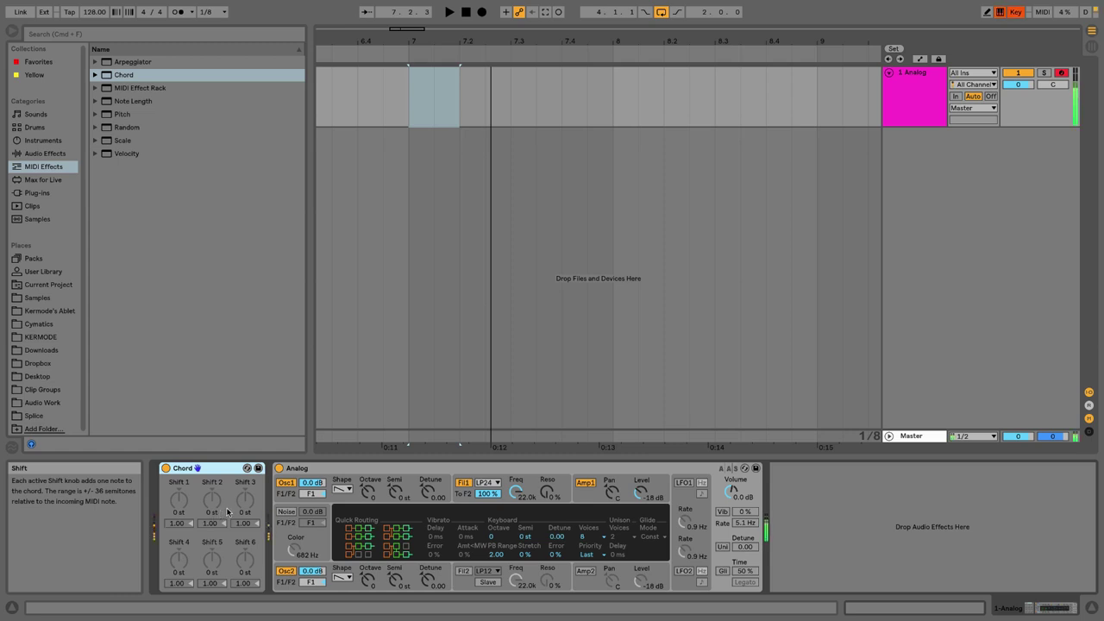
drag(243, 505, 212, 500)
key(a)
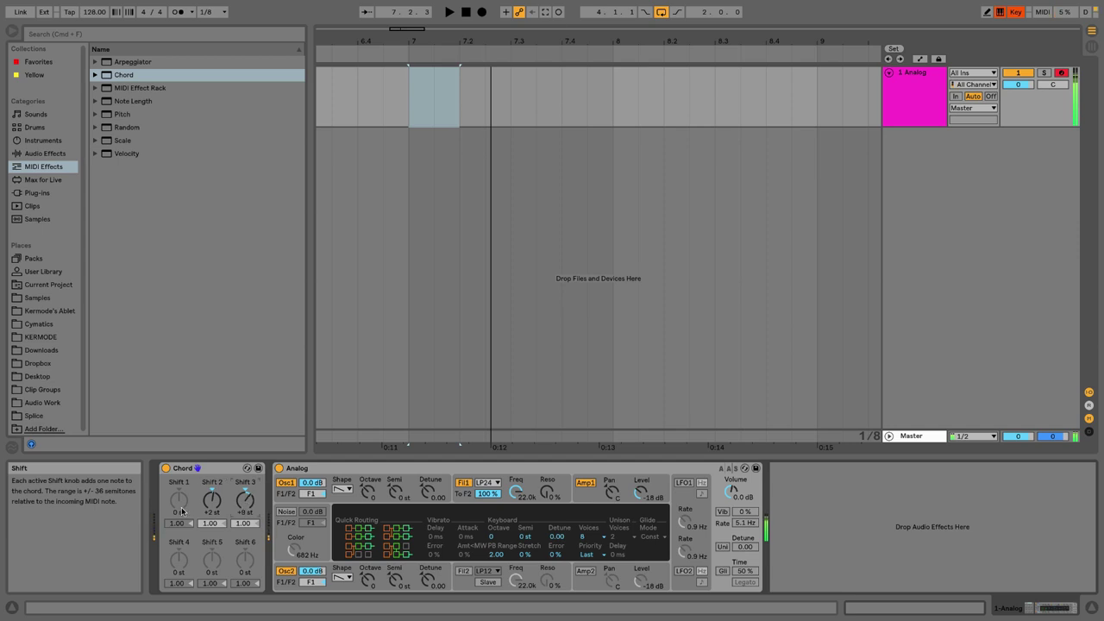
mouse_move(181, 509)
mouse_down()
mouse_move(181, 498)
mouse_move(181, 520)
mouse_up()
key(super+k)
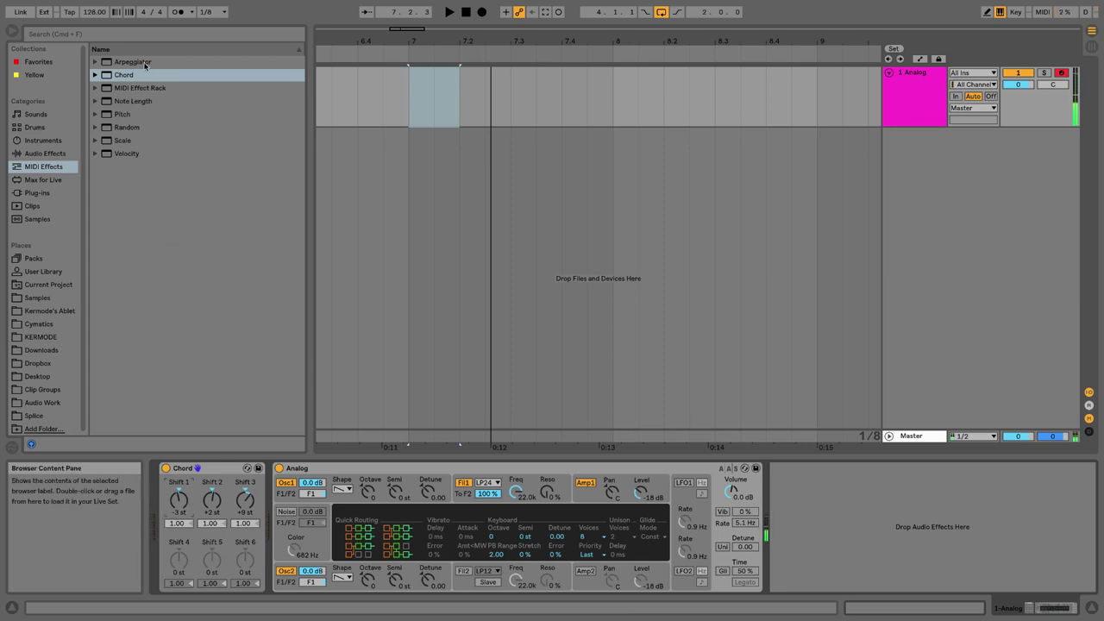
- Load a new Arpeggiator between Chord and Analog, with its default settings
drag(145, 65, 283, 525)
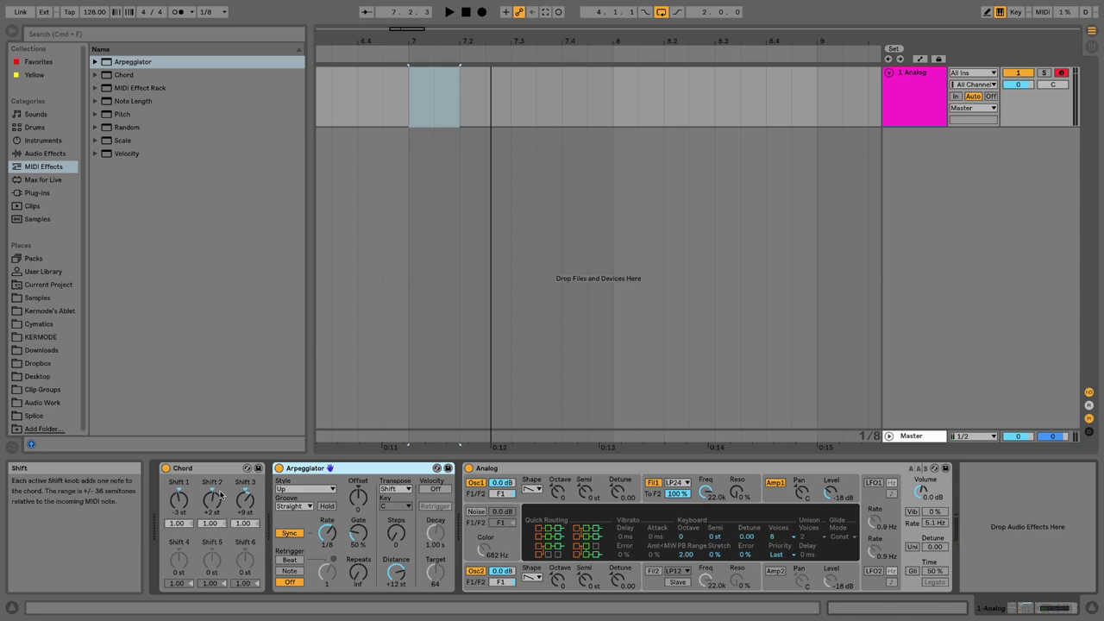
click(200, 471)
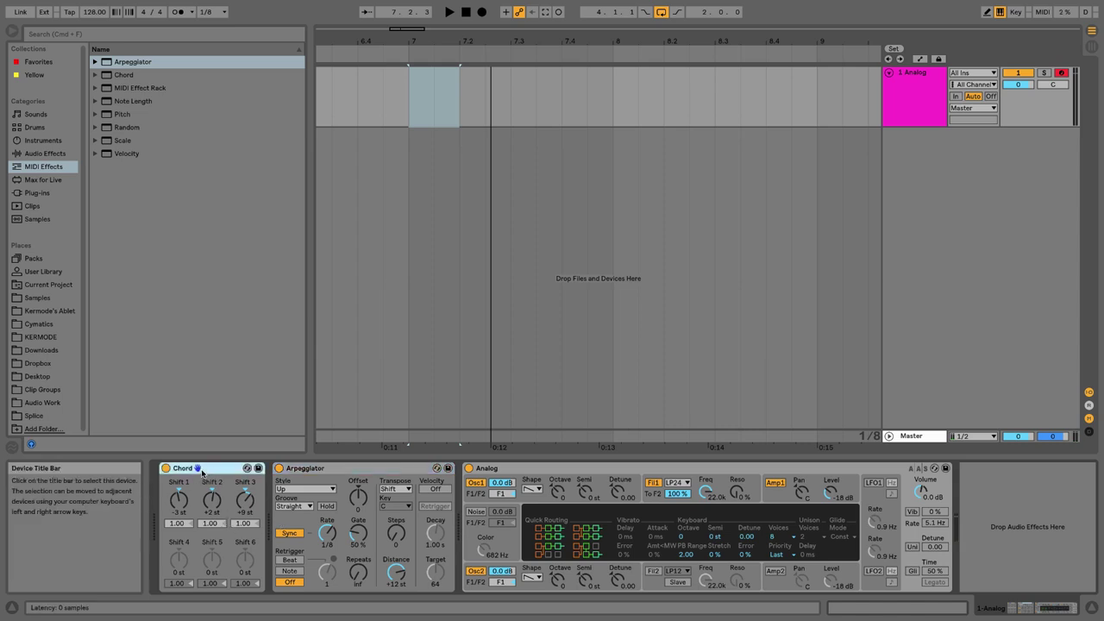
click(302, 471)
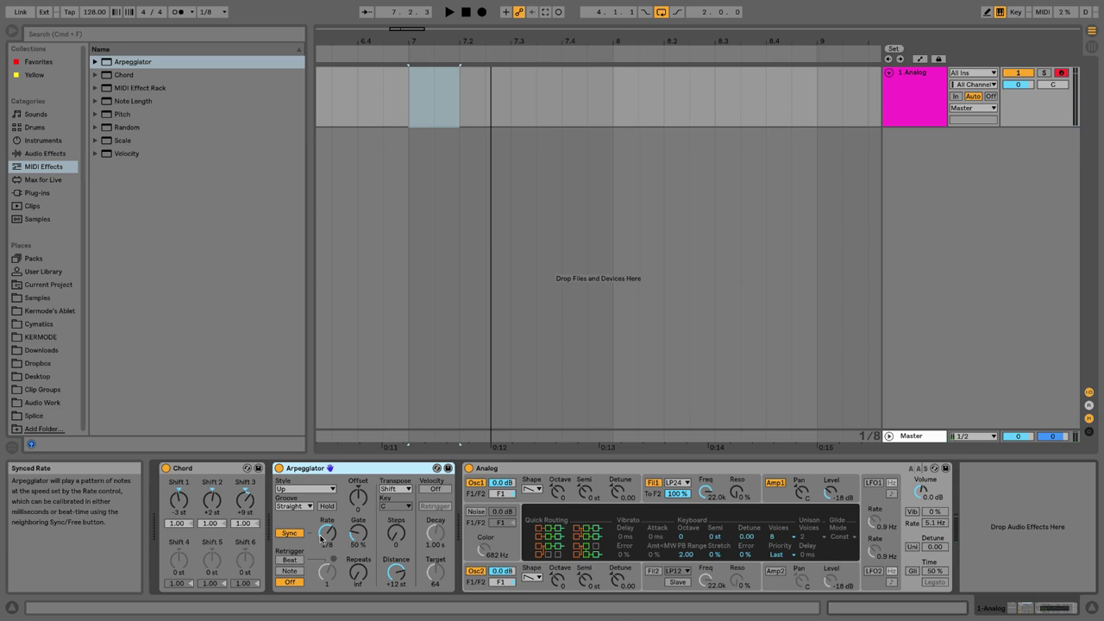
- Load the C Minor preset of the Scale effect between Arpeggiator and Analog and set its base to E
click(95, 140)
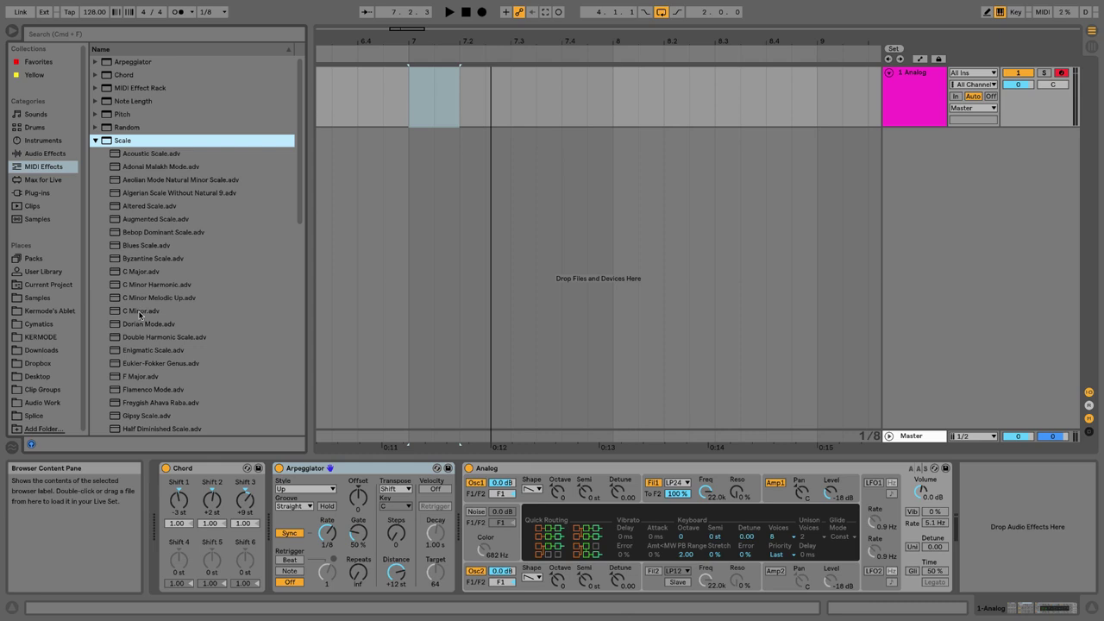
drag(140, 309, 502, 535)
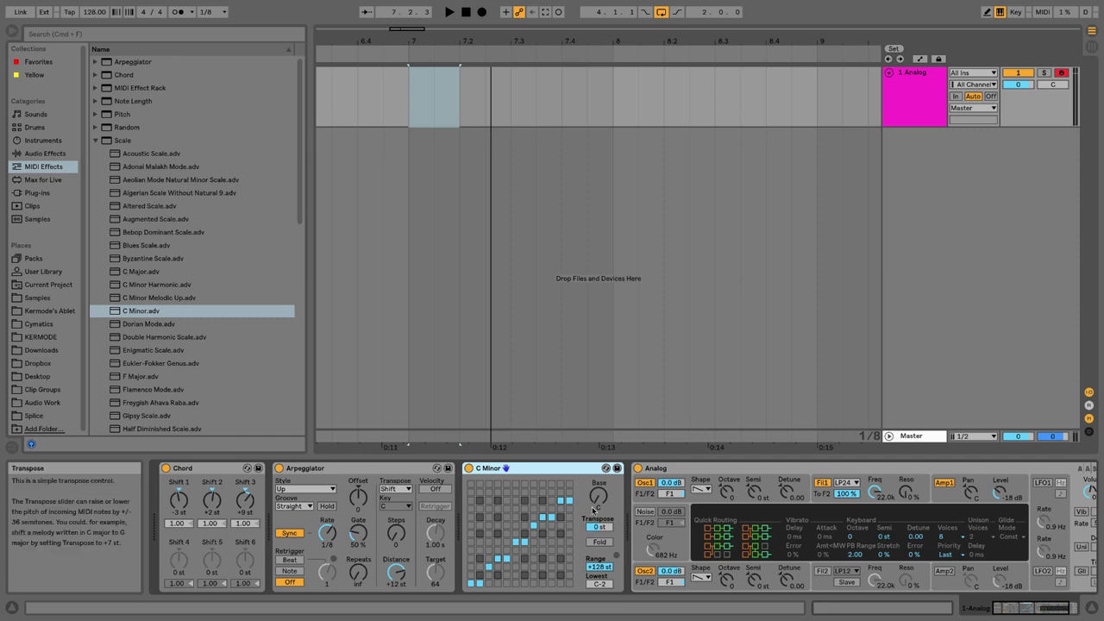
drag(598, 496, 598, 488)
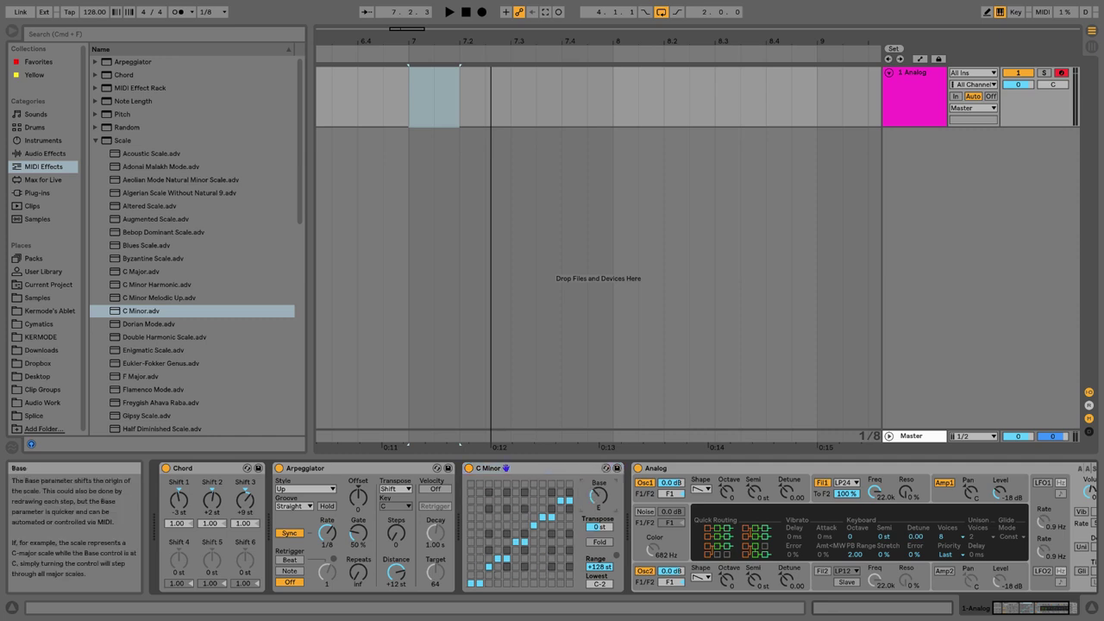
click(523, 467)
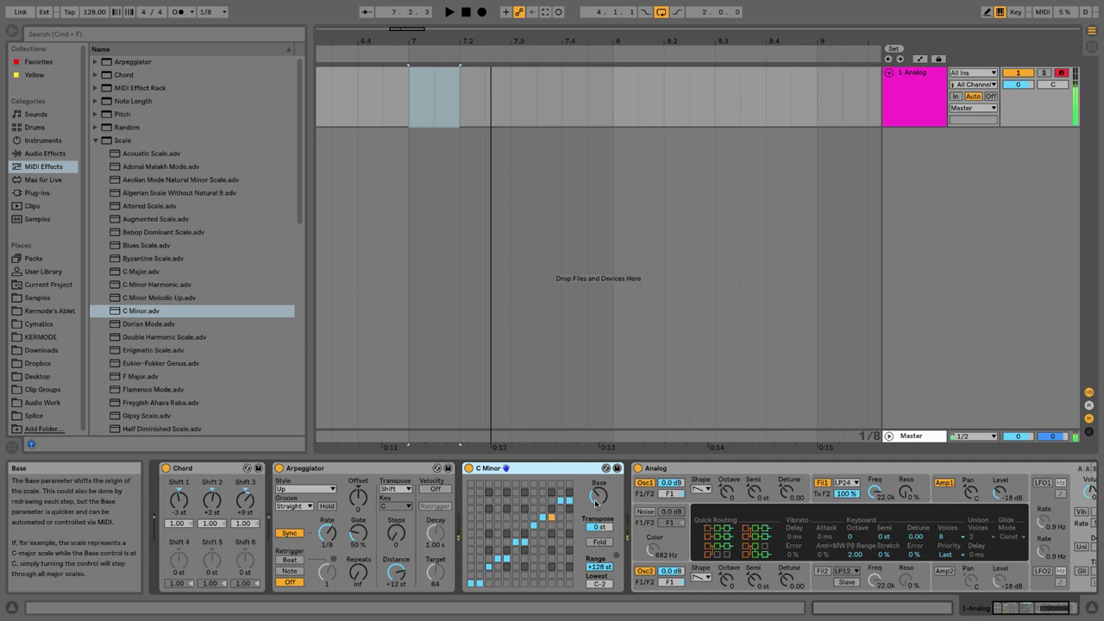
click(97, 141)
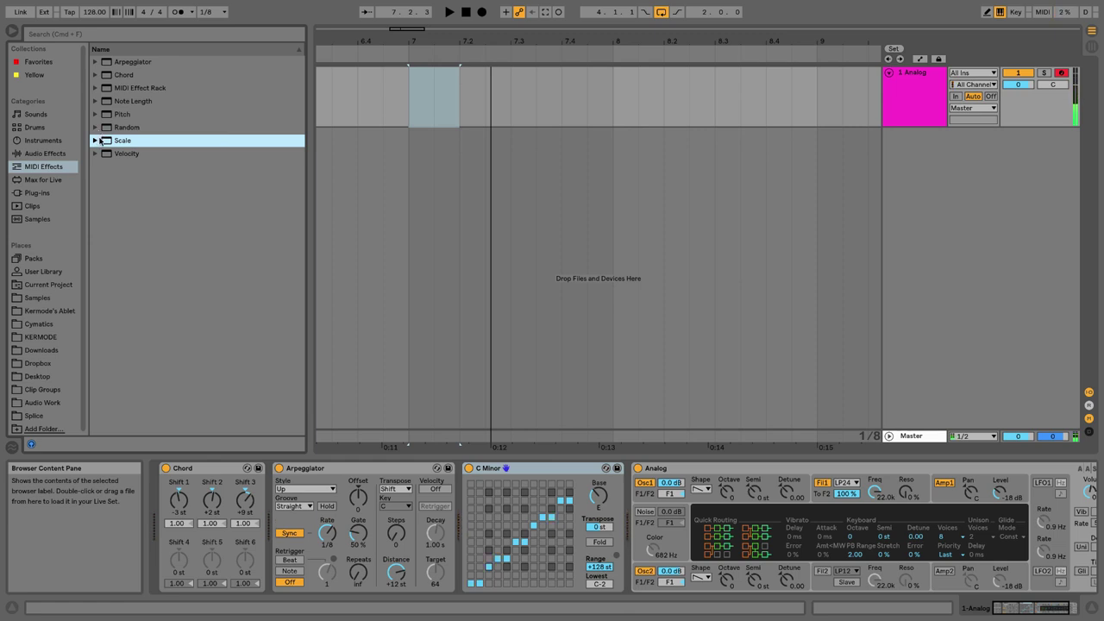
- Point out the Pitch, Velocity and Random effects in the list of MIDI effects
click(118, 118)
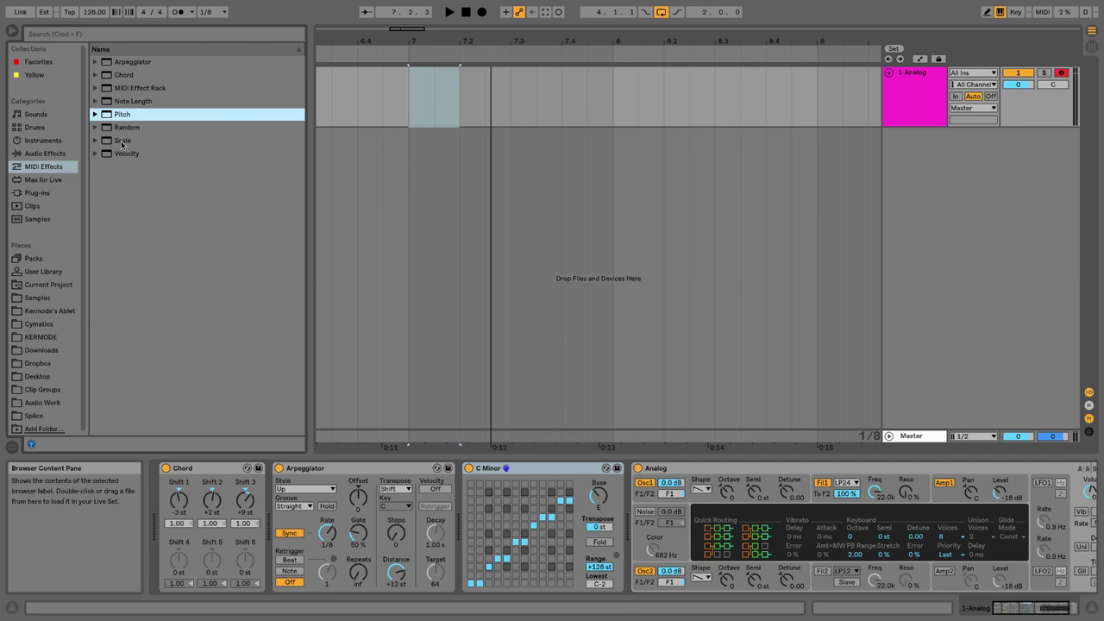
click(125, 154)
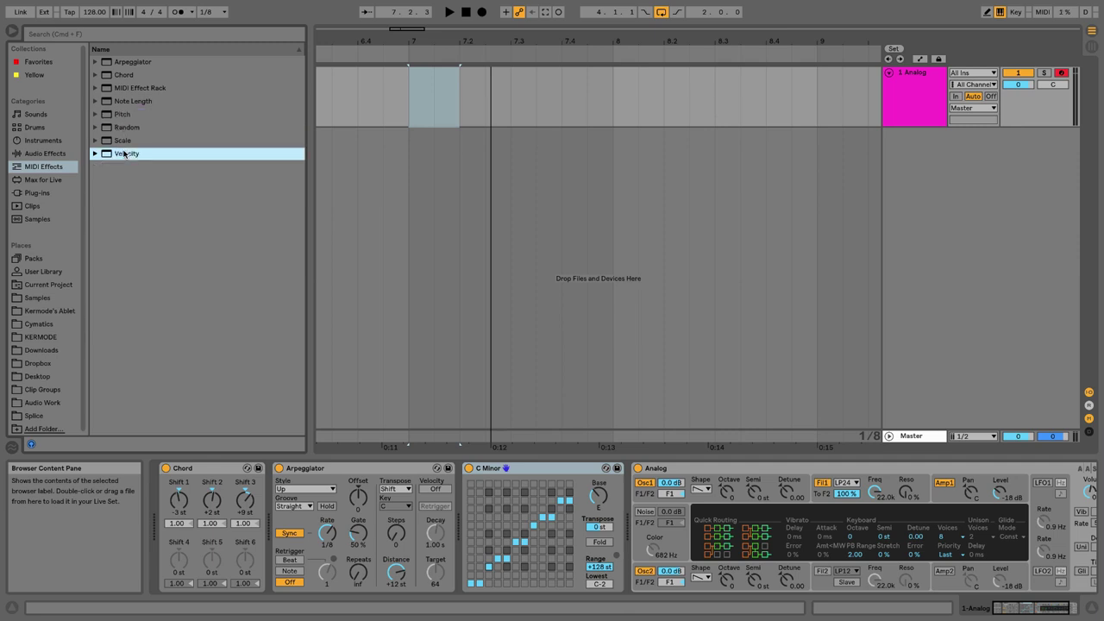
click(130, 128)
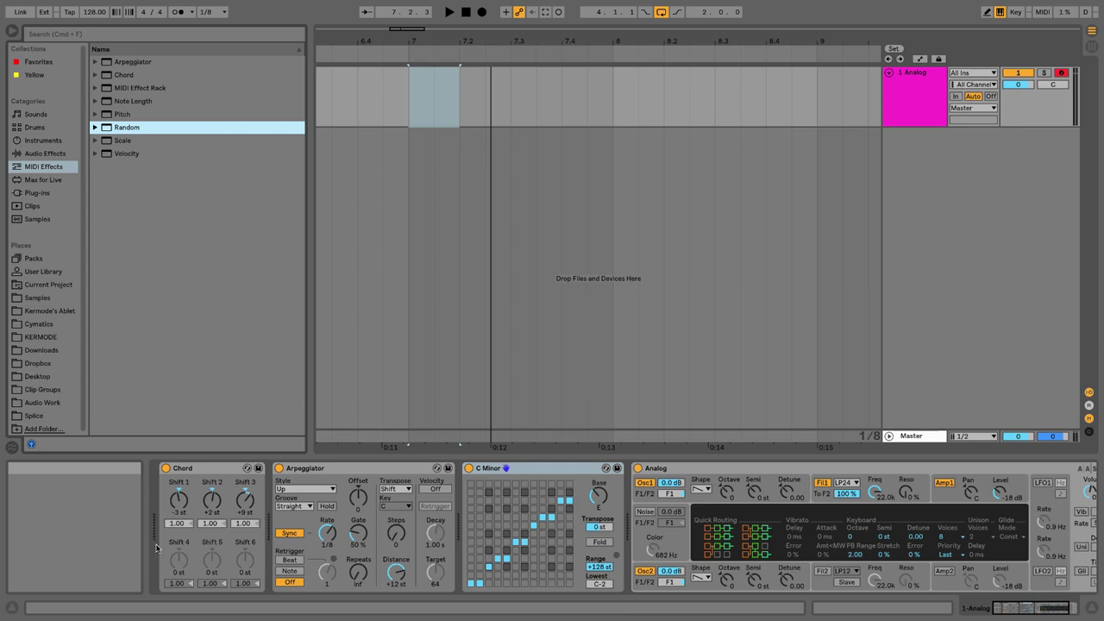
- Play notes and follow the signal through the Arpeggiator, C Minor and Analog devices to the end of the chain
key(a)
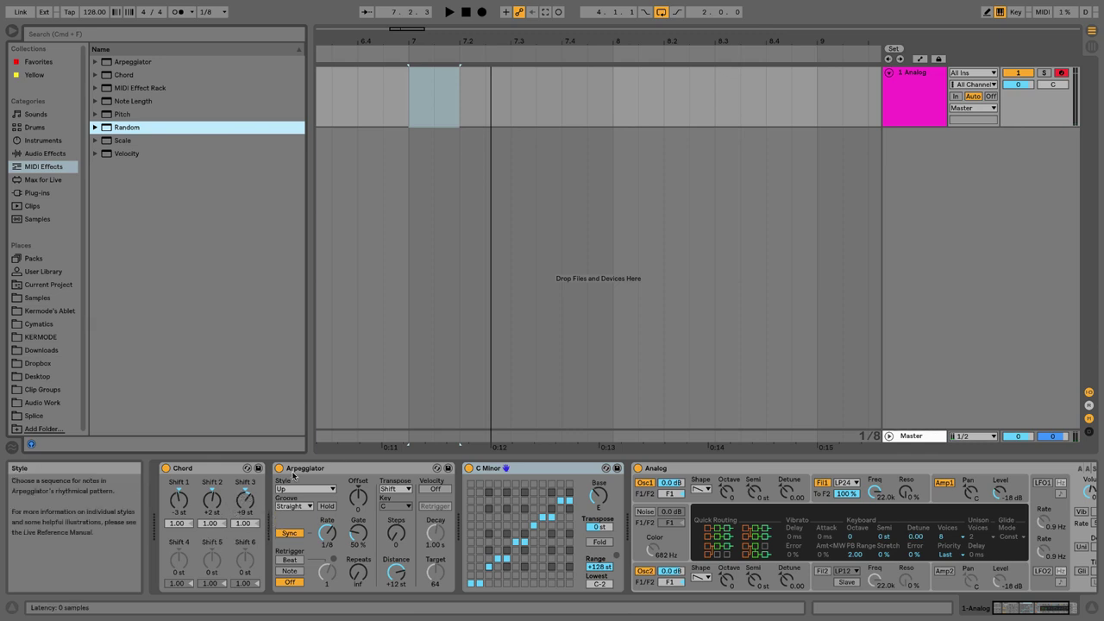
click(298, 471)
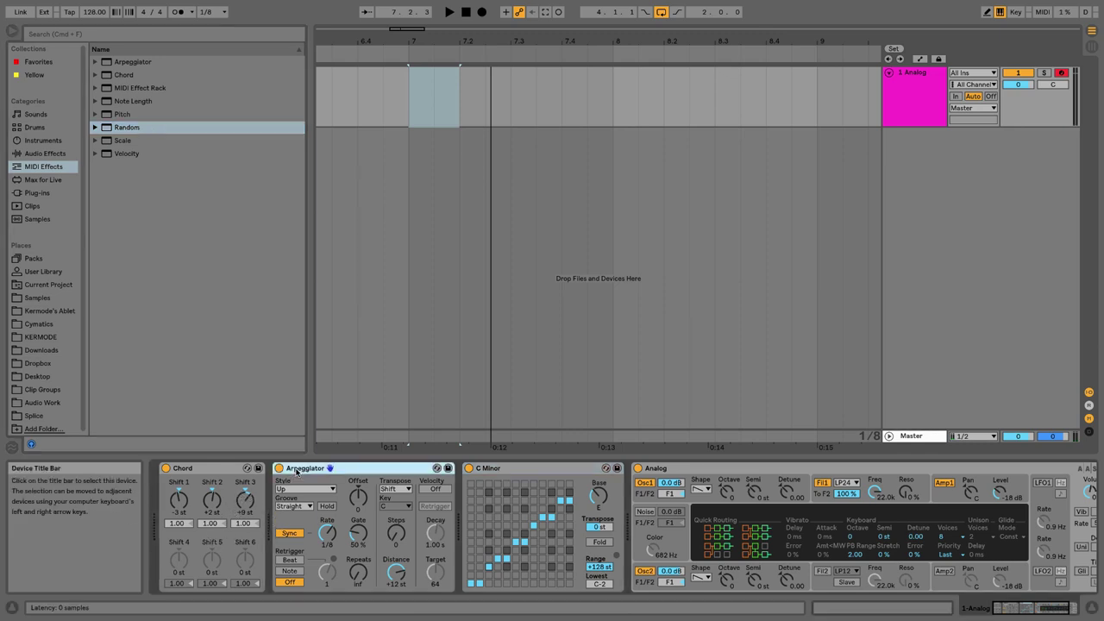
click(524, 468)
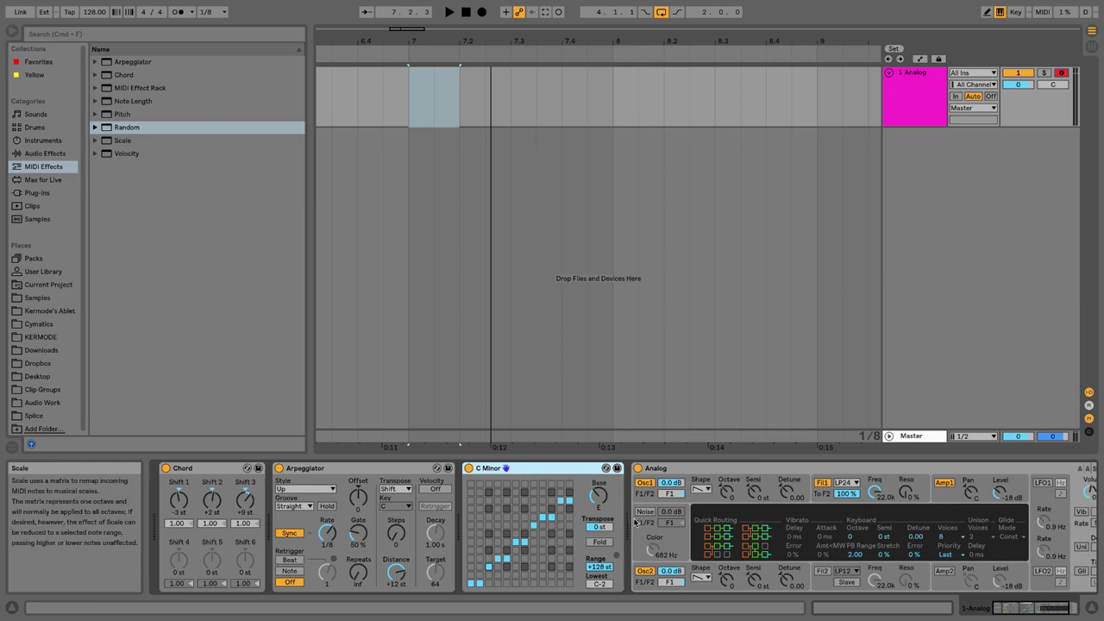
click(667, 472)
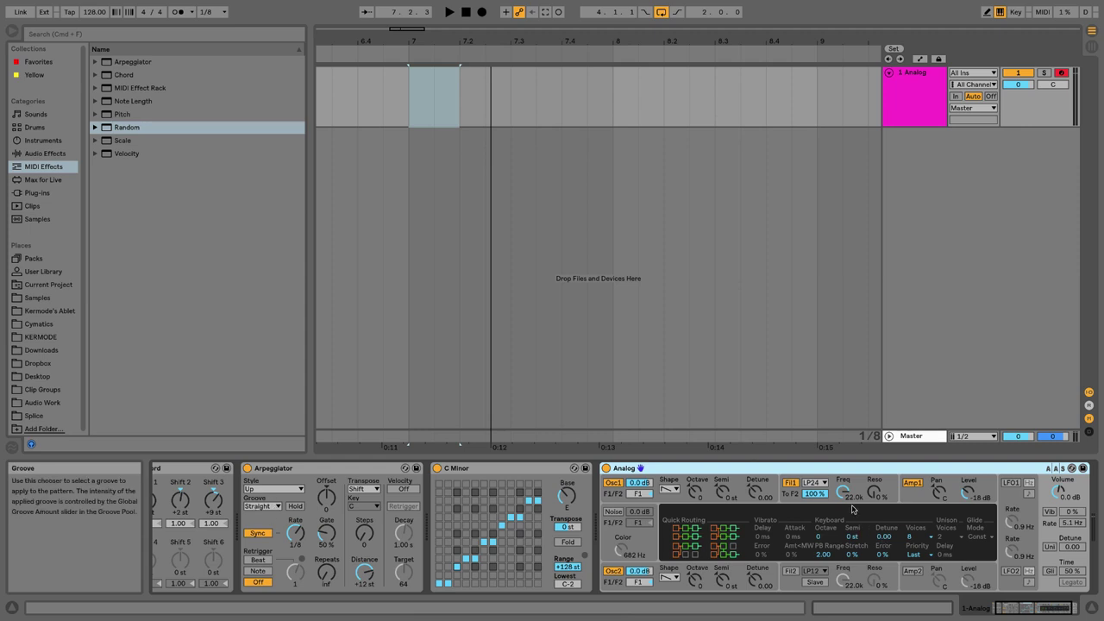
click(1074, 608)
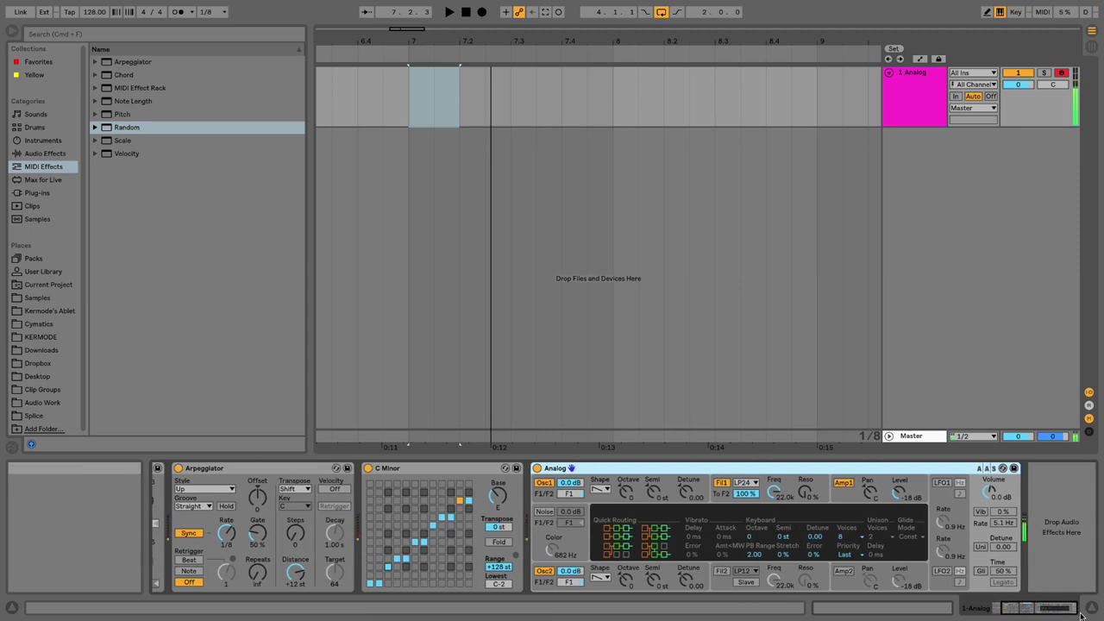
- Load the Redux audio effect after Analog and insert Ping Pong Delay between the two
click(61, 155)
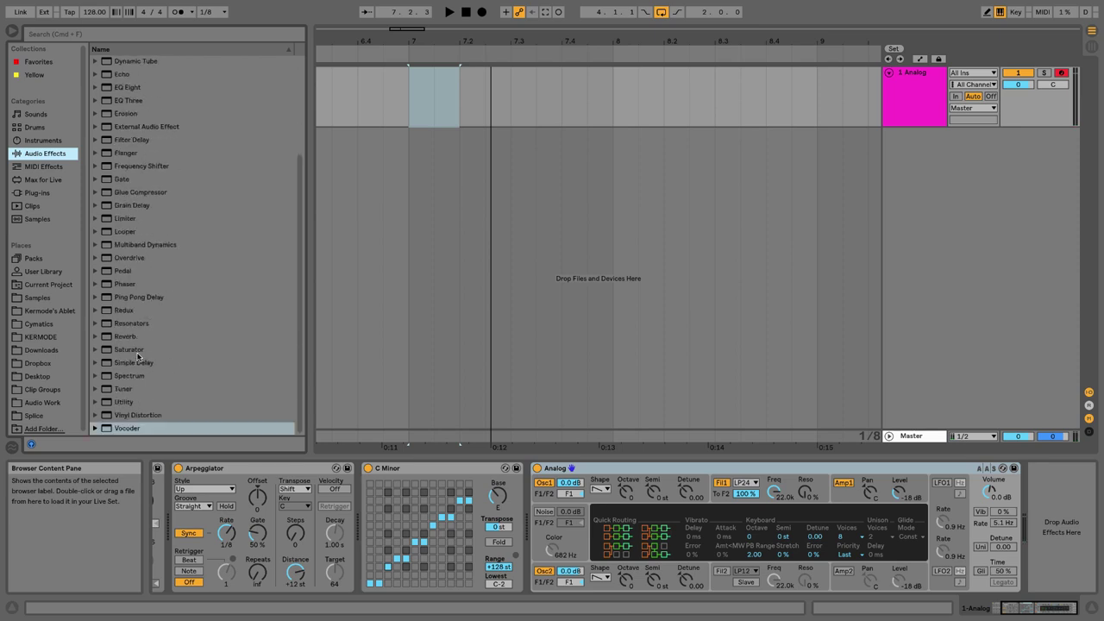
click(125, 311)
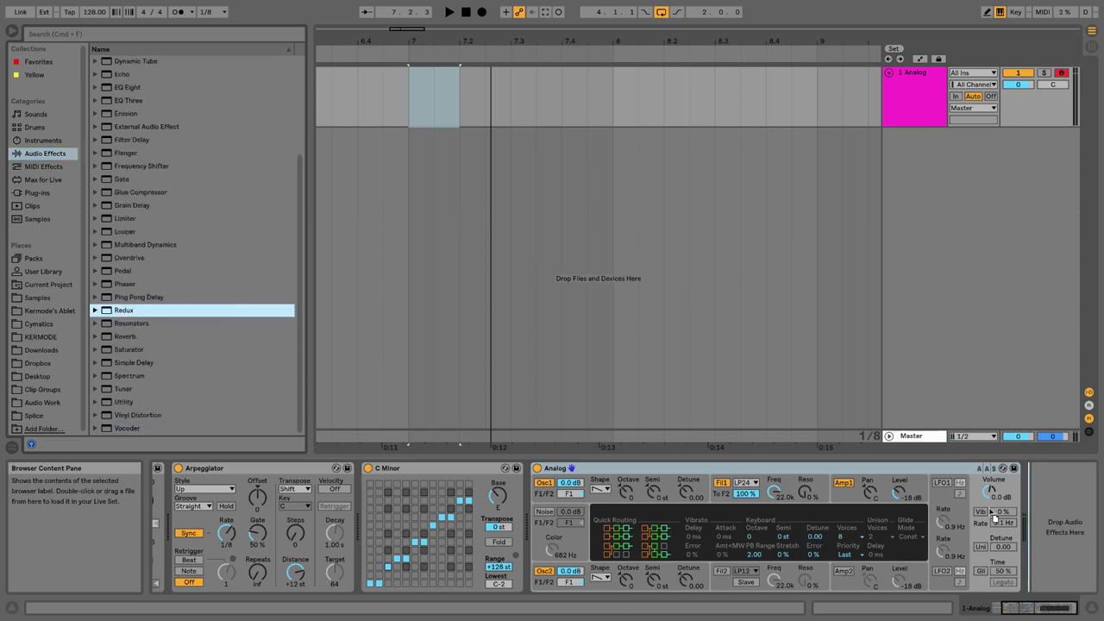
key(Return)
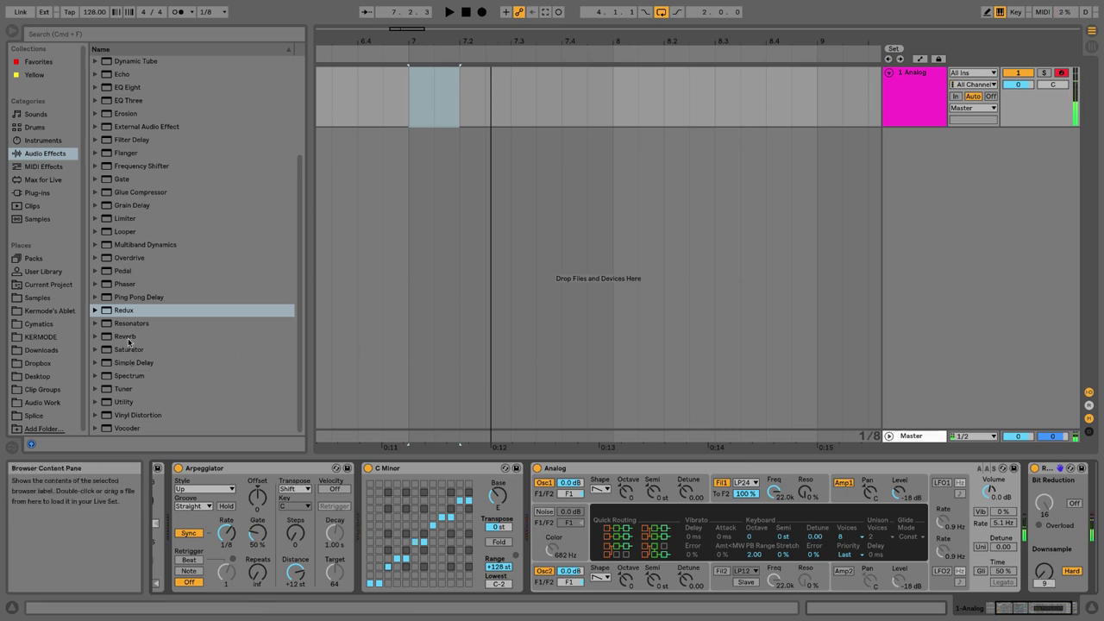
click(130, 298)
key(Return)
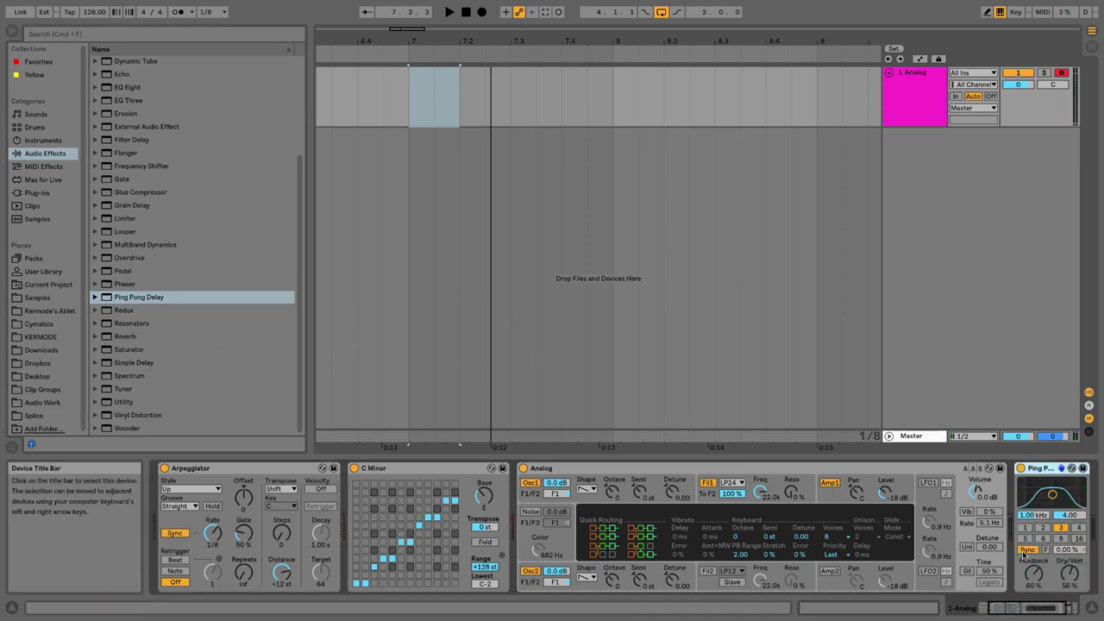
drag(1054, 608, 1100, 607)
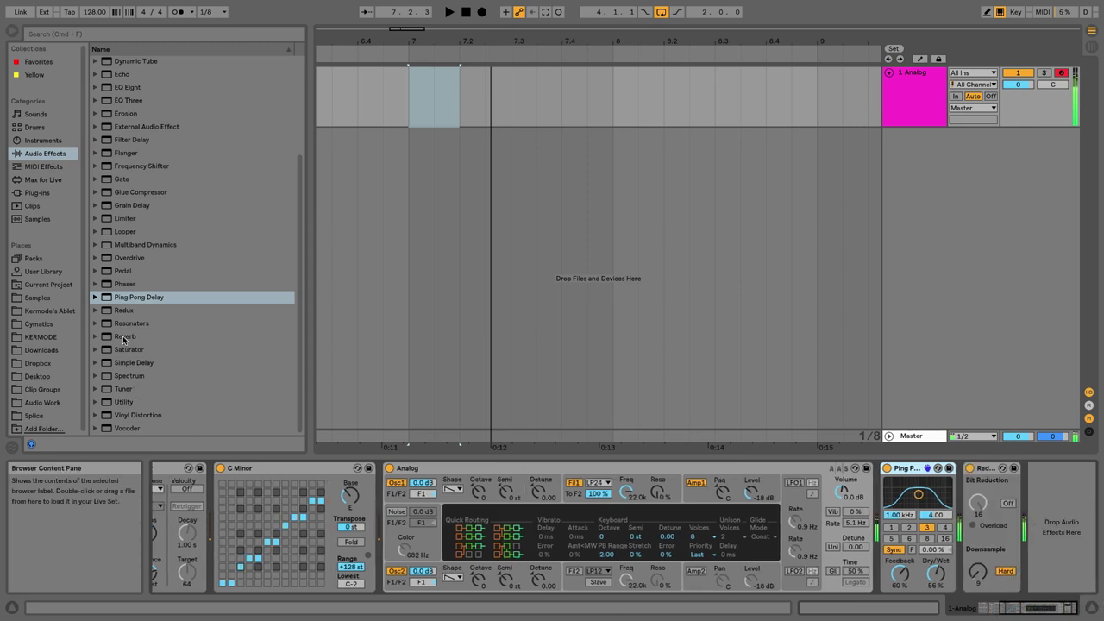
- Load the Reverb audio effect at the end of the chain, after Redux
key(Down)
key(Down)
key(Return)
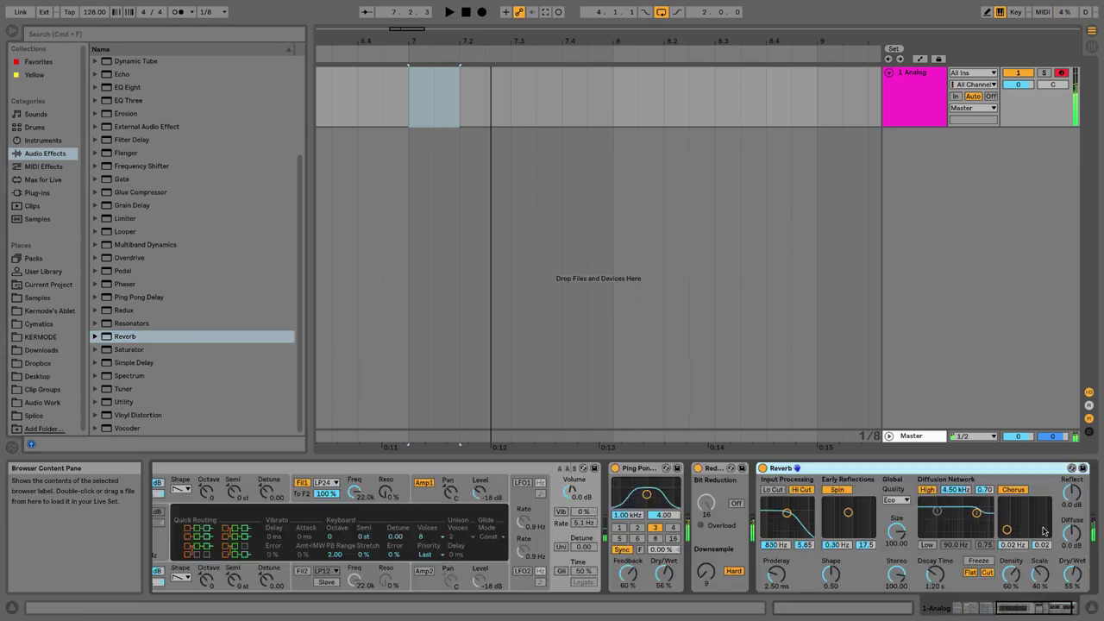
- Follow the audio signal from Analog through Ping Pong Delay and Redux to Reverb
click(514, 469)
click(678, 469)
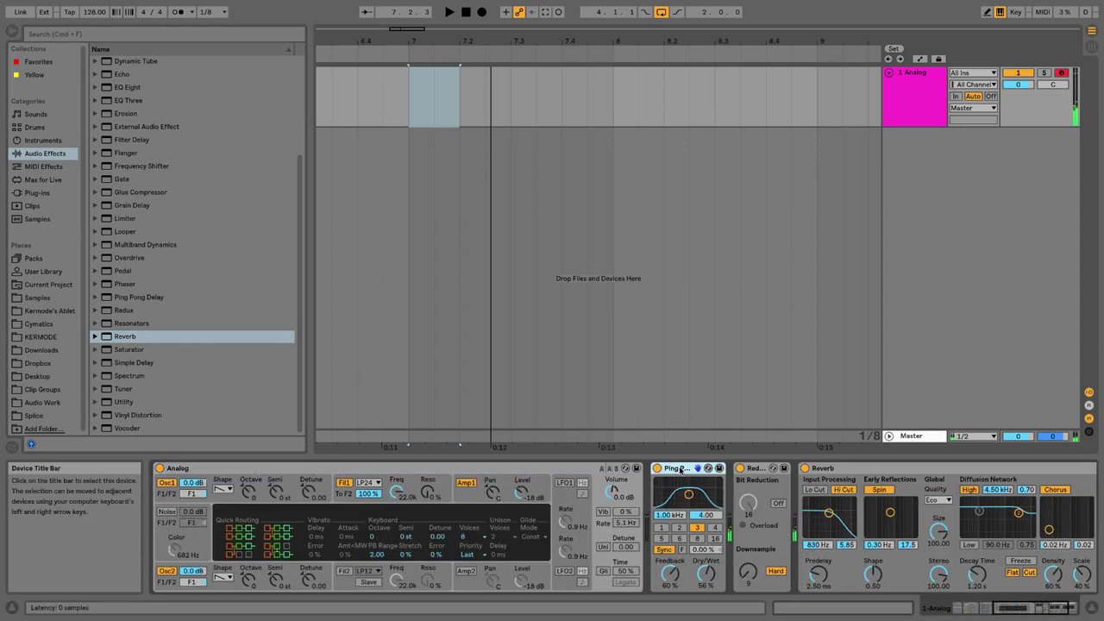
click(756, 469)
click(834, 469)
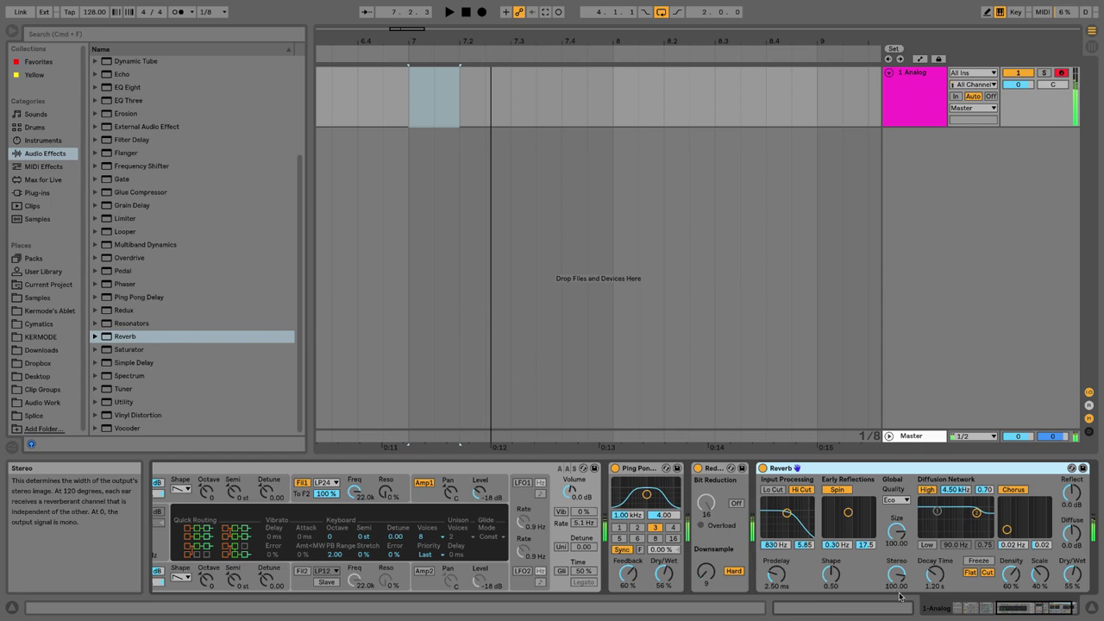
click(998, 609)
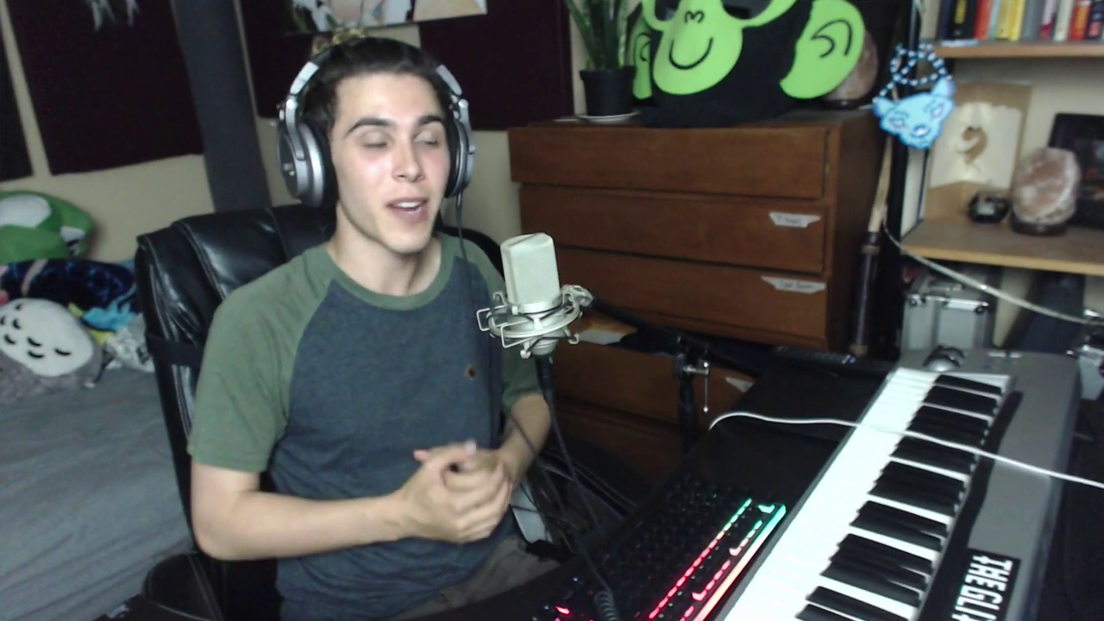